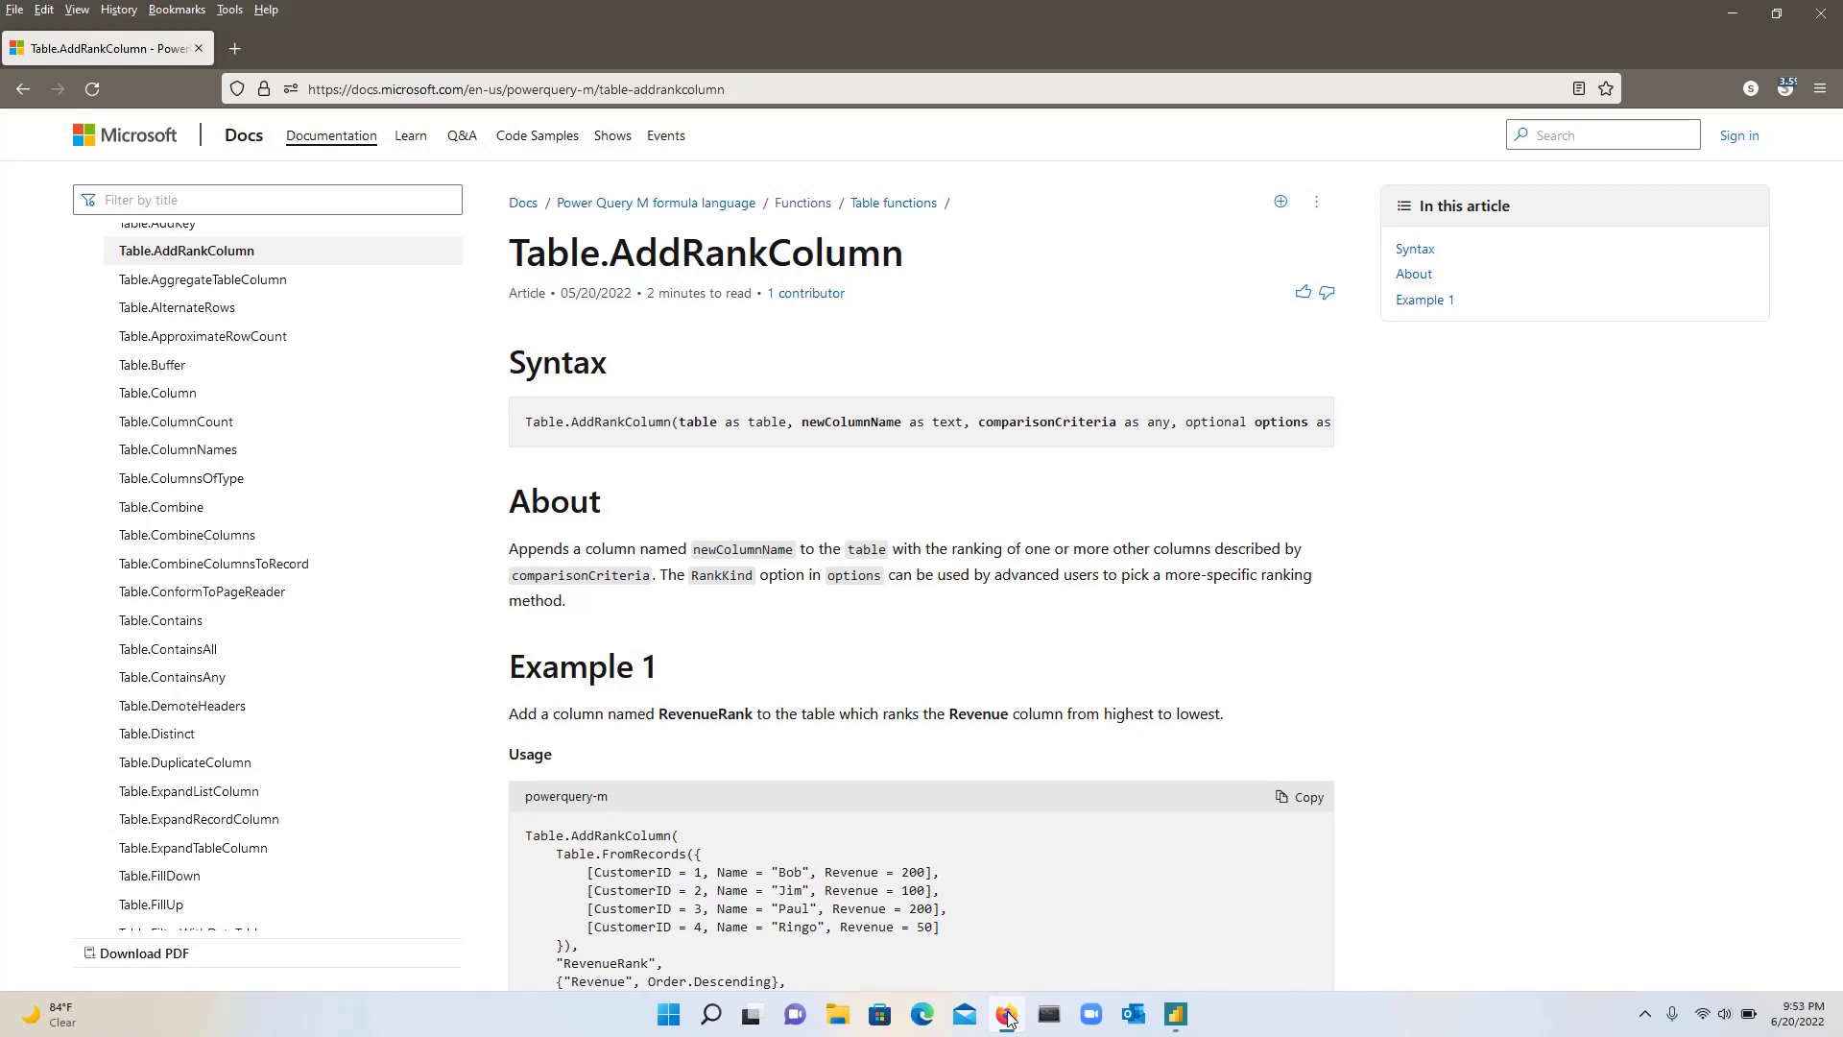
Minimize Firefox to show the Table query's 12 rows under the Changed Type step
left_click(1736, 12)
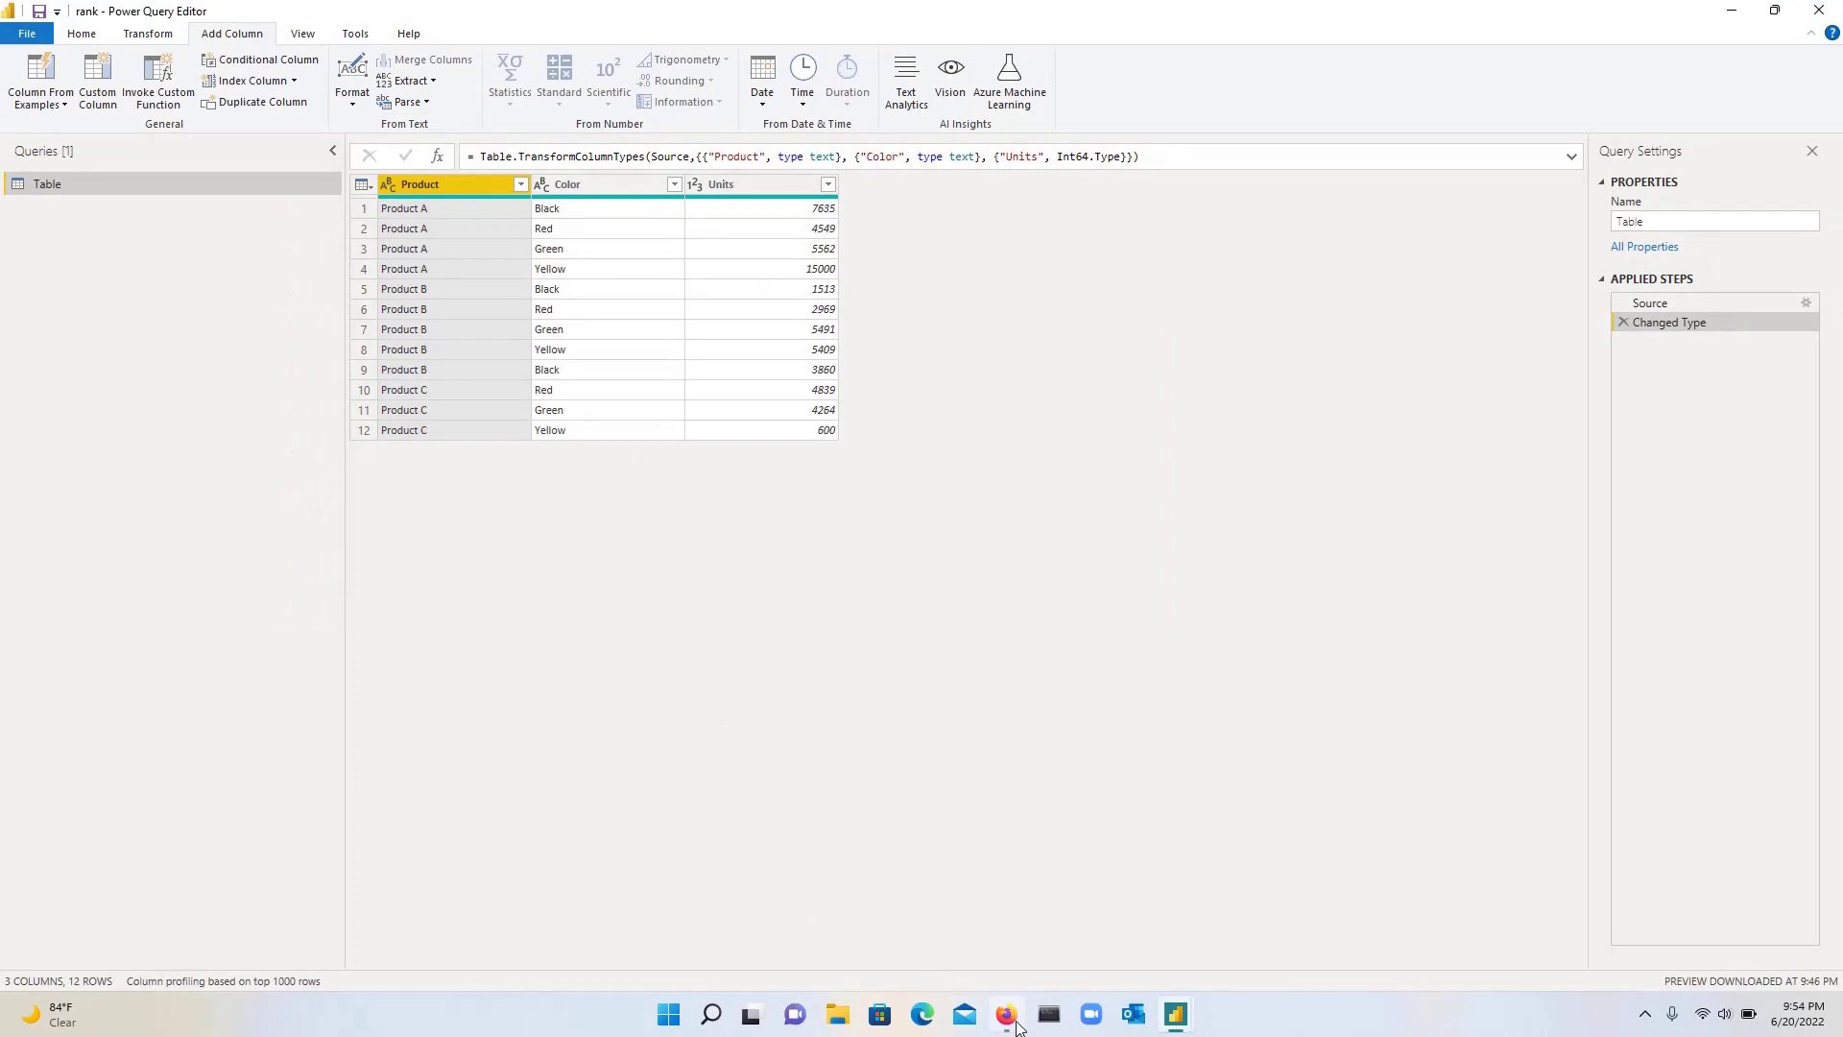
Bring the Table.AddRankColumn documentation page in Firefox back to the front
left_click(1002, 1015)
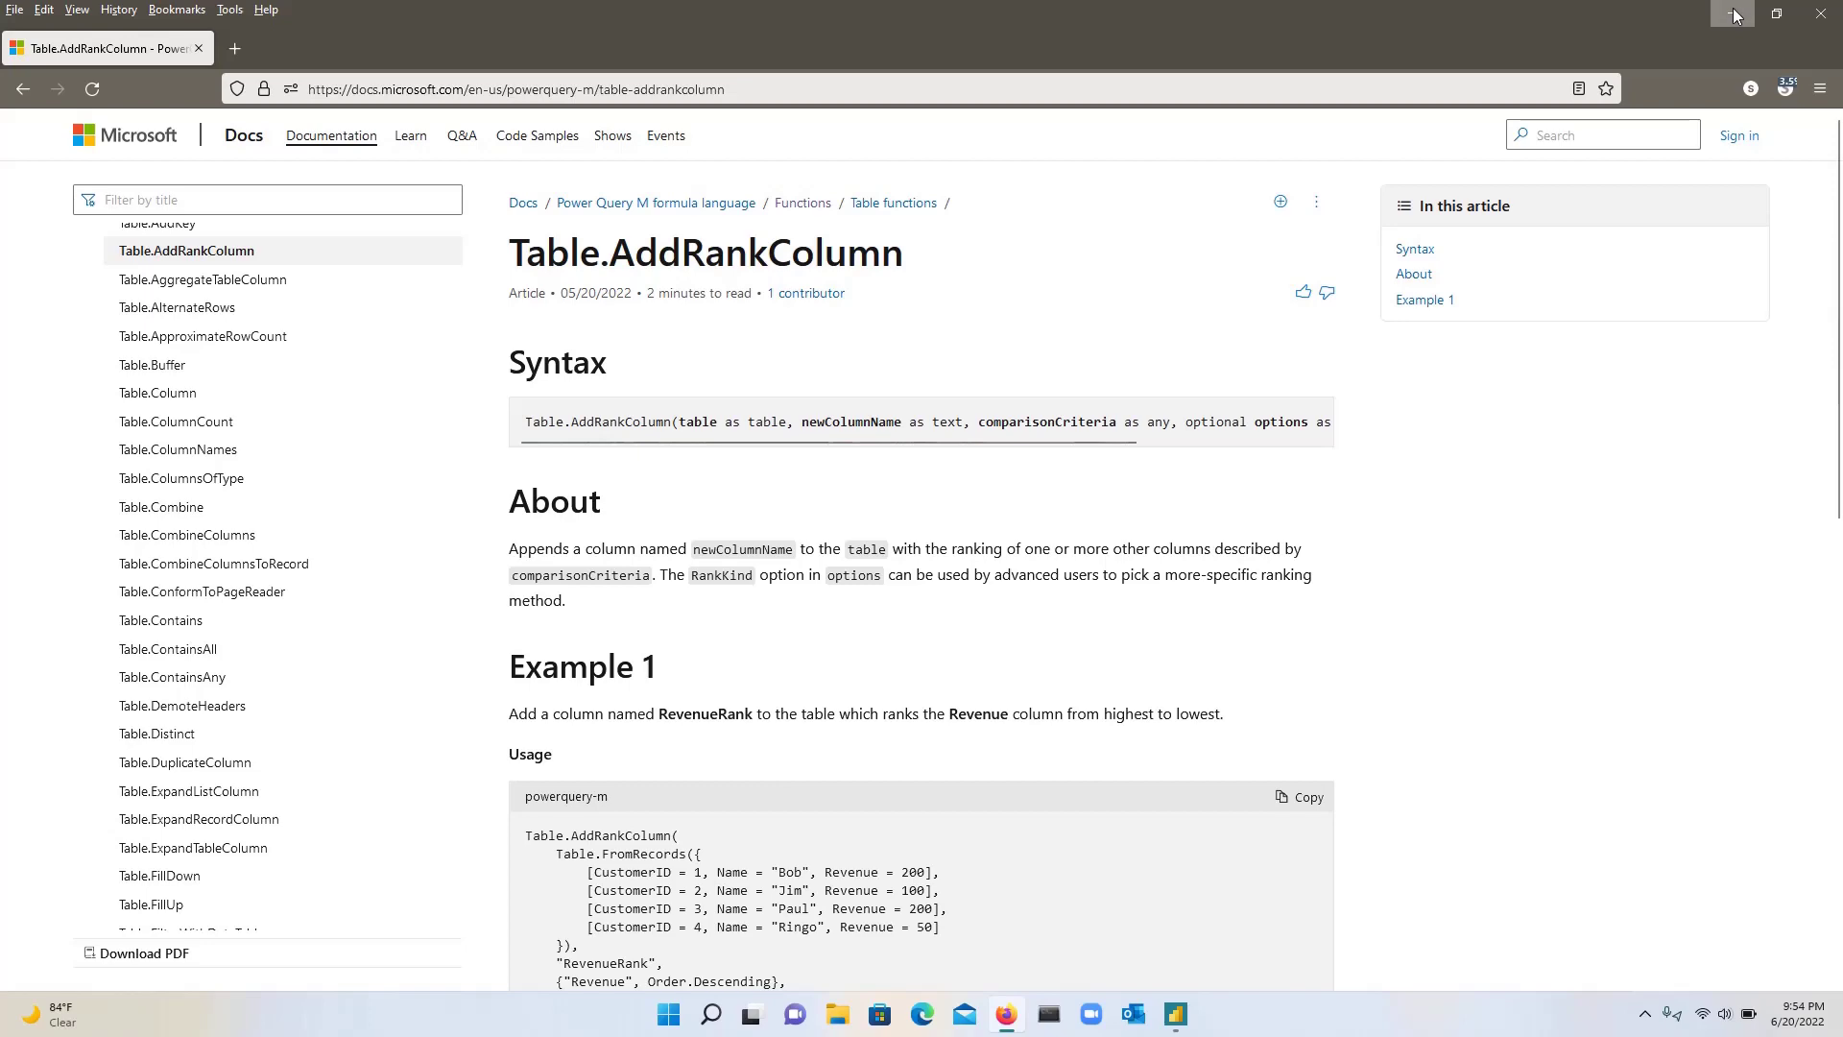
Return to Power Query Editor and add a new custom step after Changed Type
left_click(1735, 13)
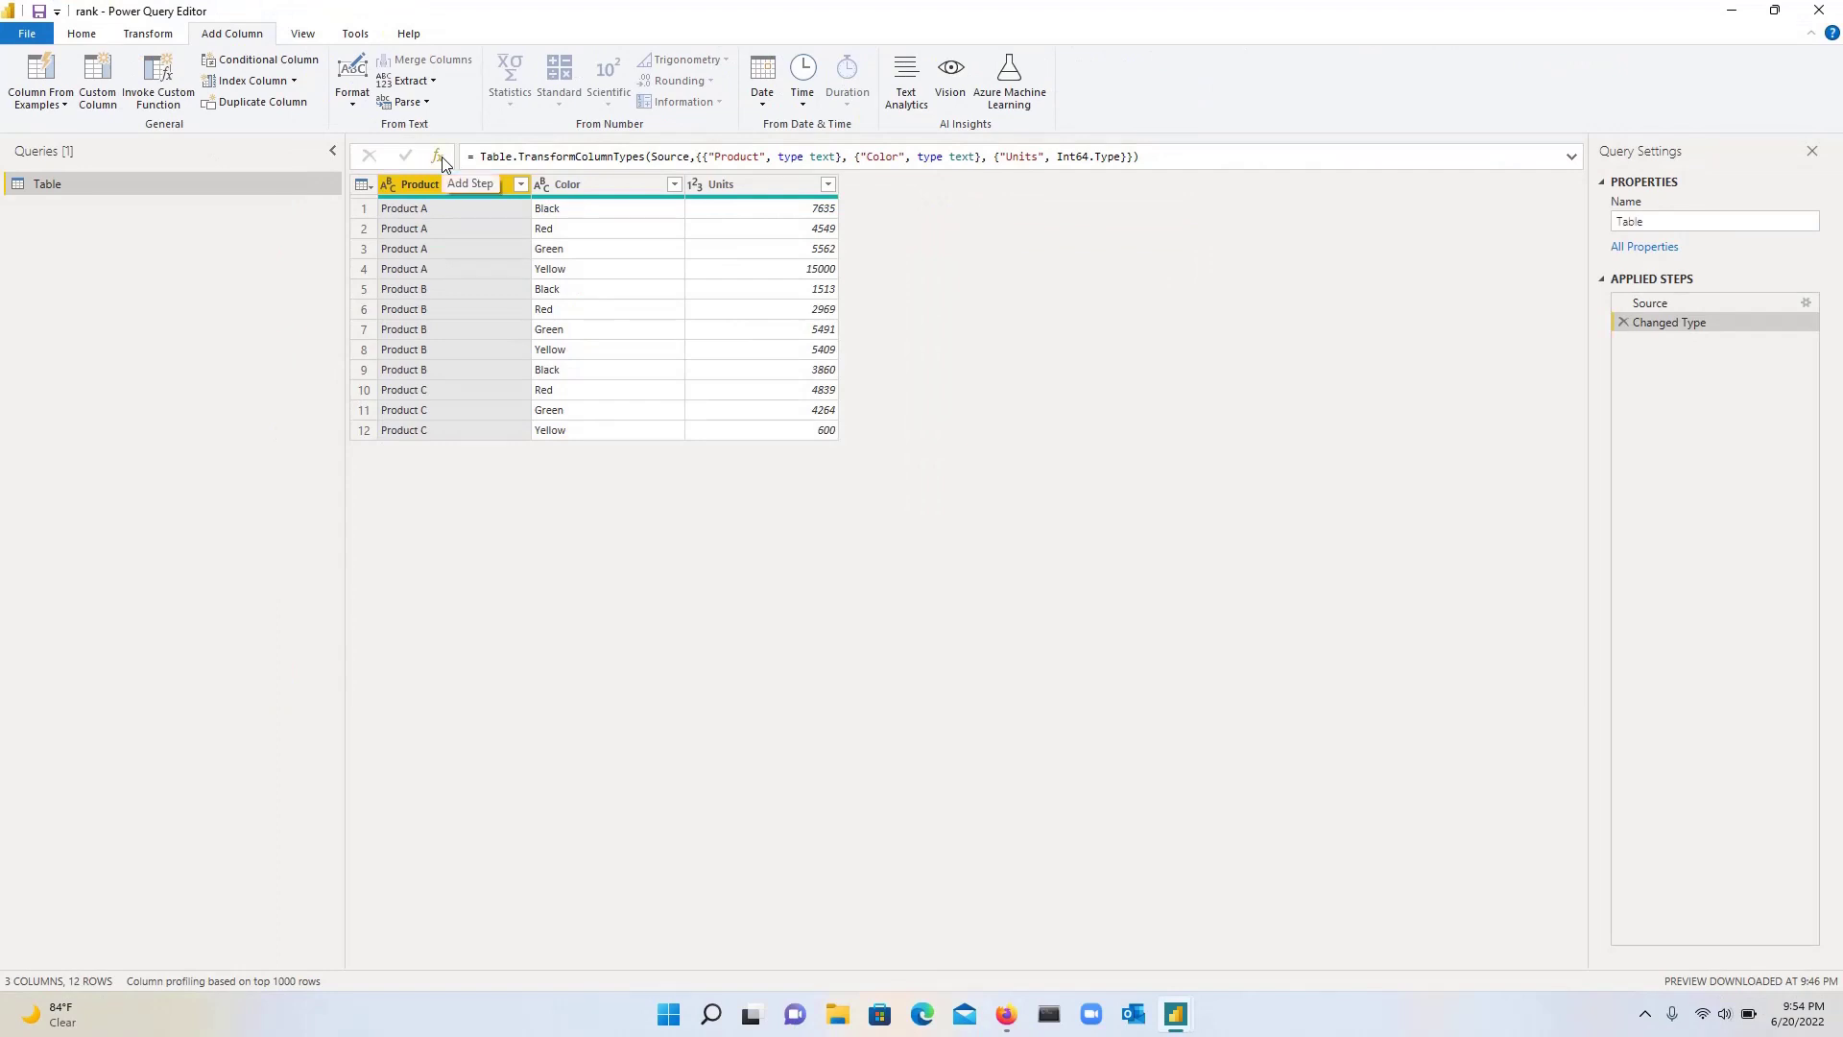
left_click(440, 157)
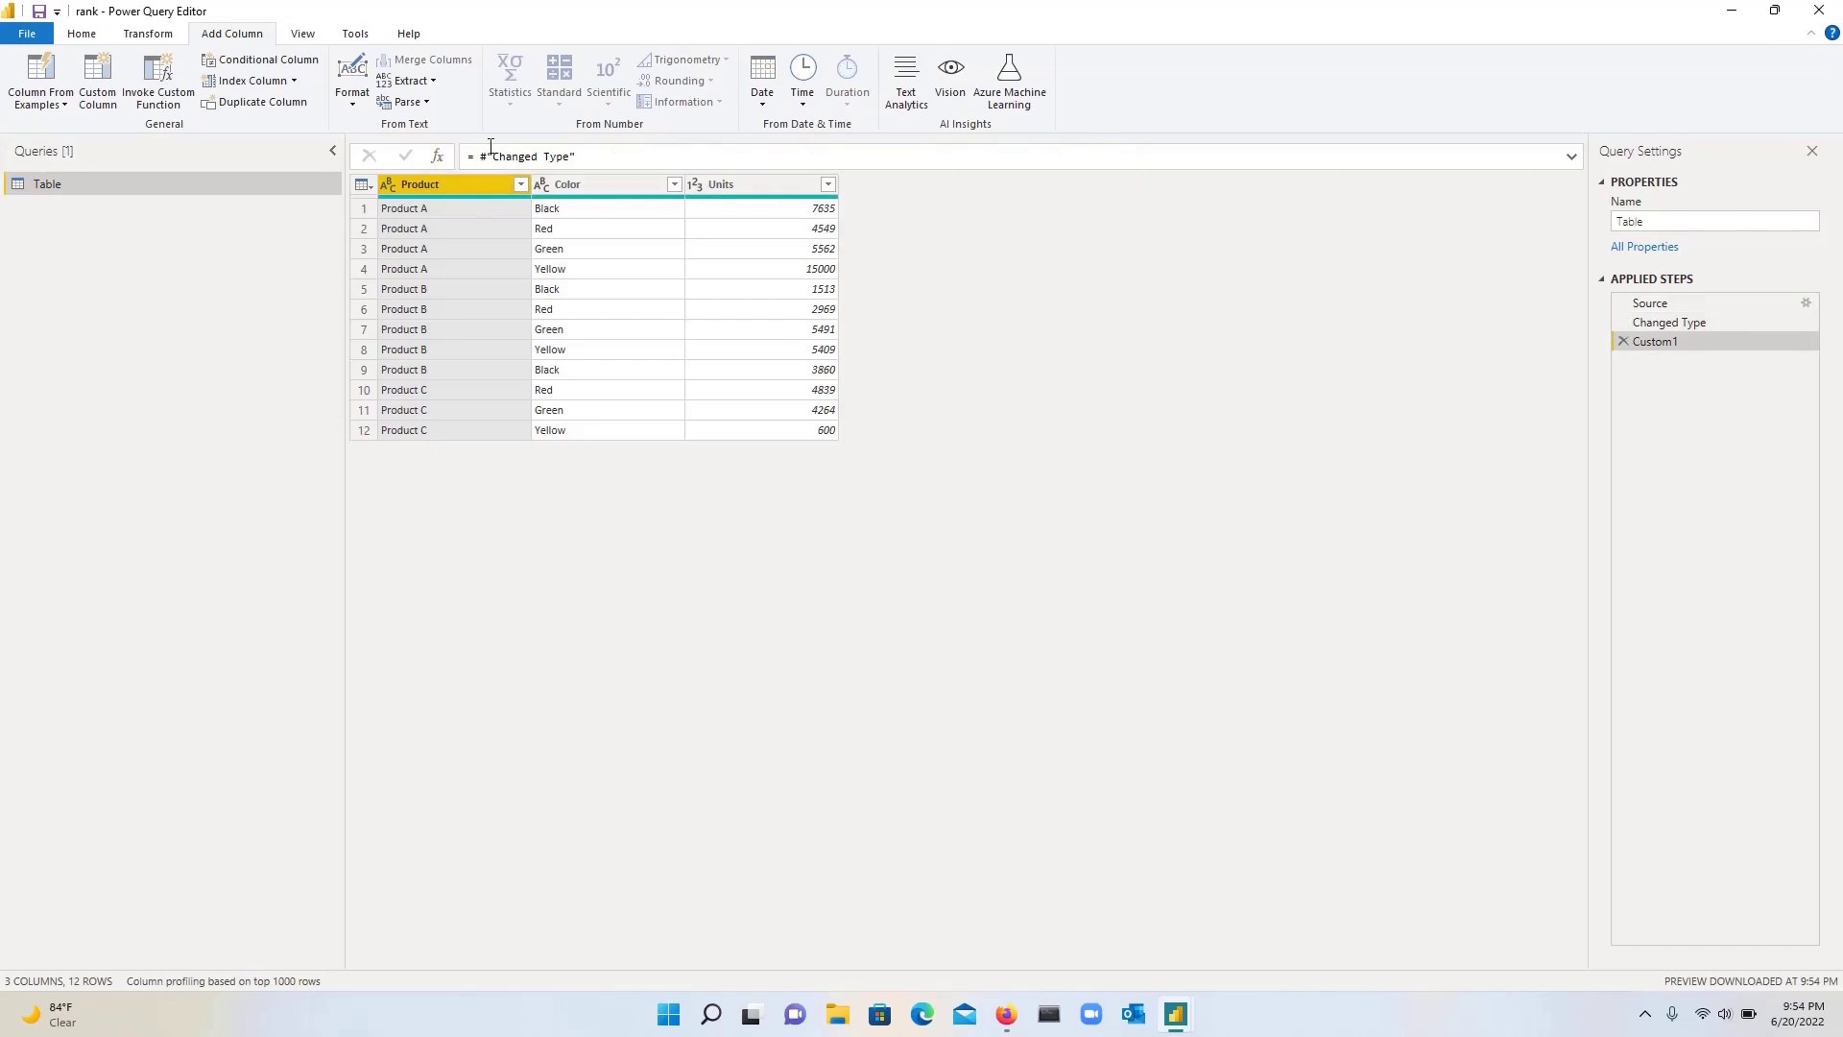
left_click(482, 156)
Write the formula Table.AddRankColumn(#"Changed Type", "Rank",{"Units"}) in the formula bar
left_click_drag(576, 156, 483, 157)
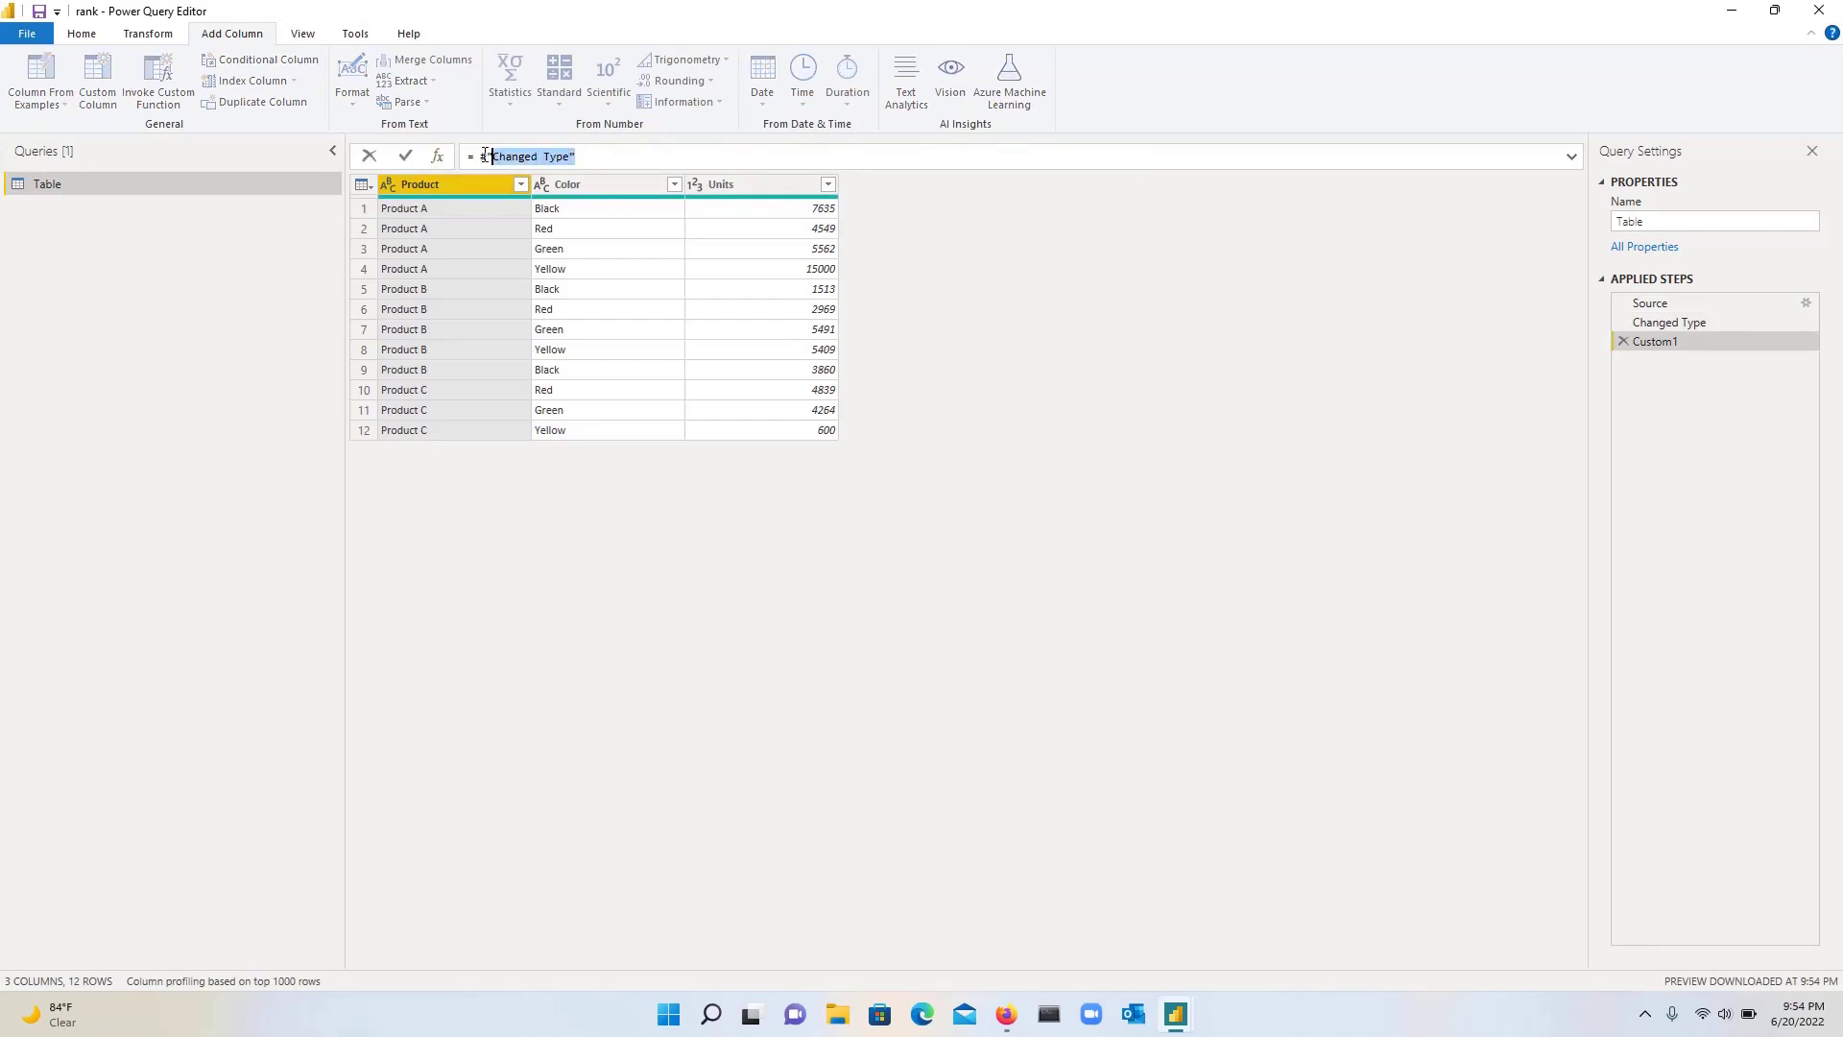
type("(")
left_click(482, 157)
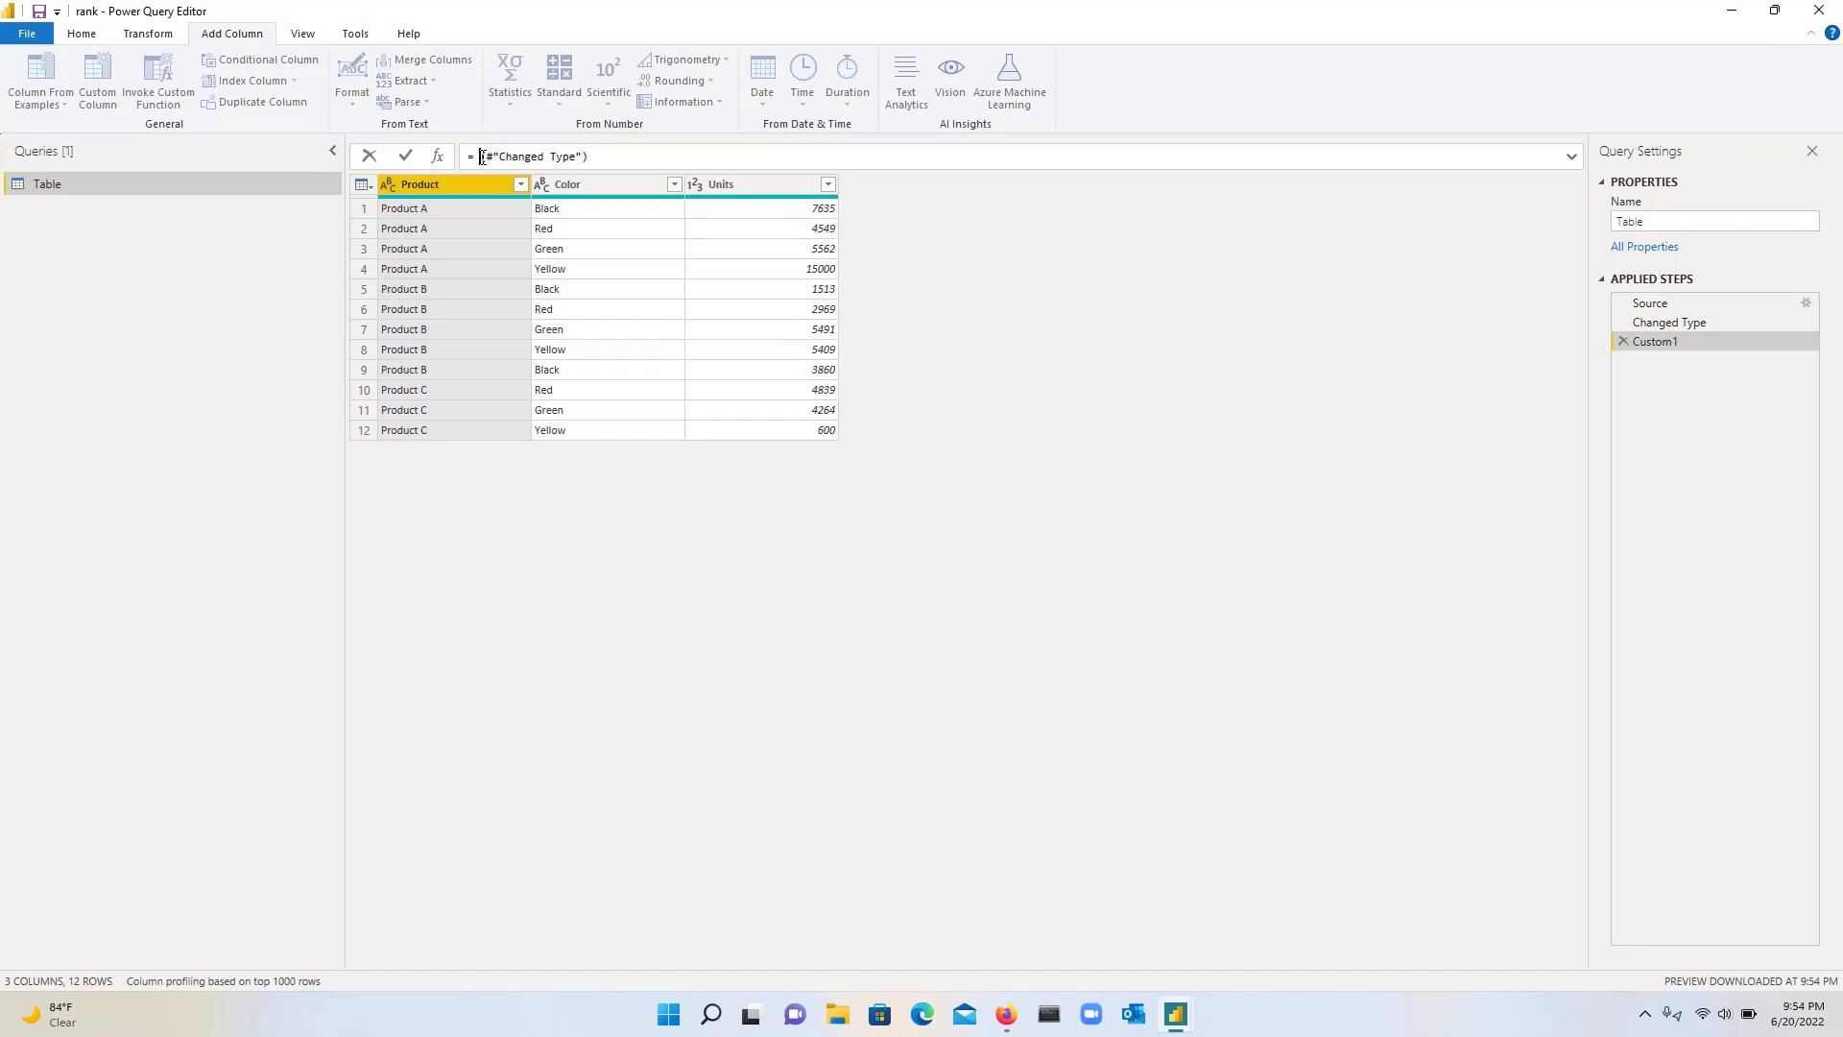
type("Table")
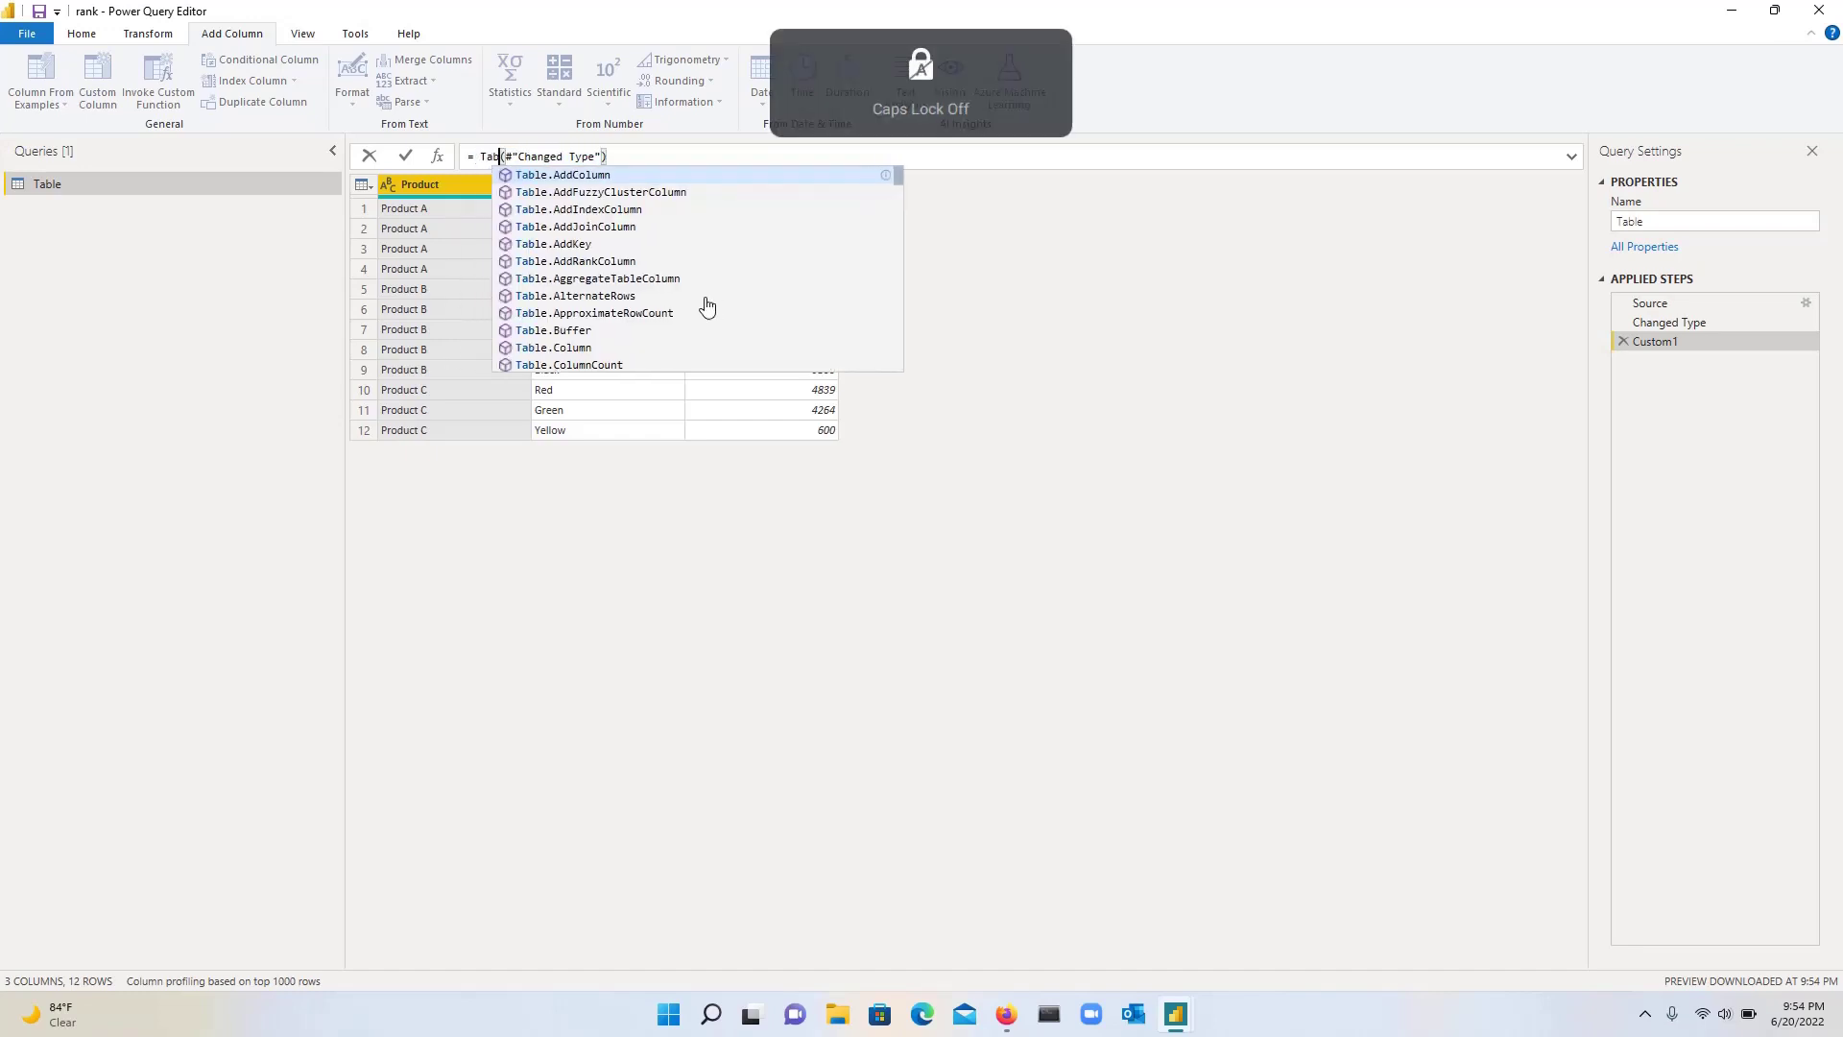
type("rank")
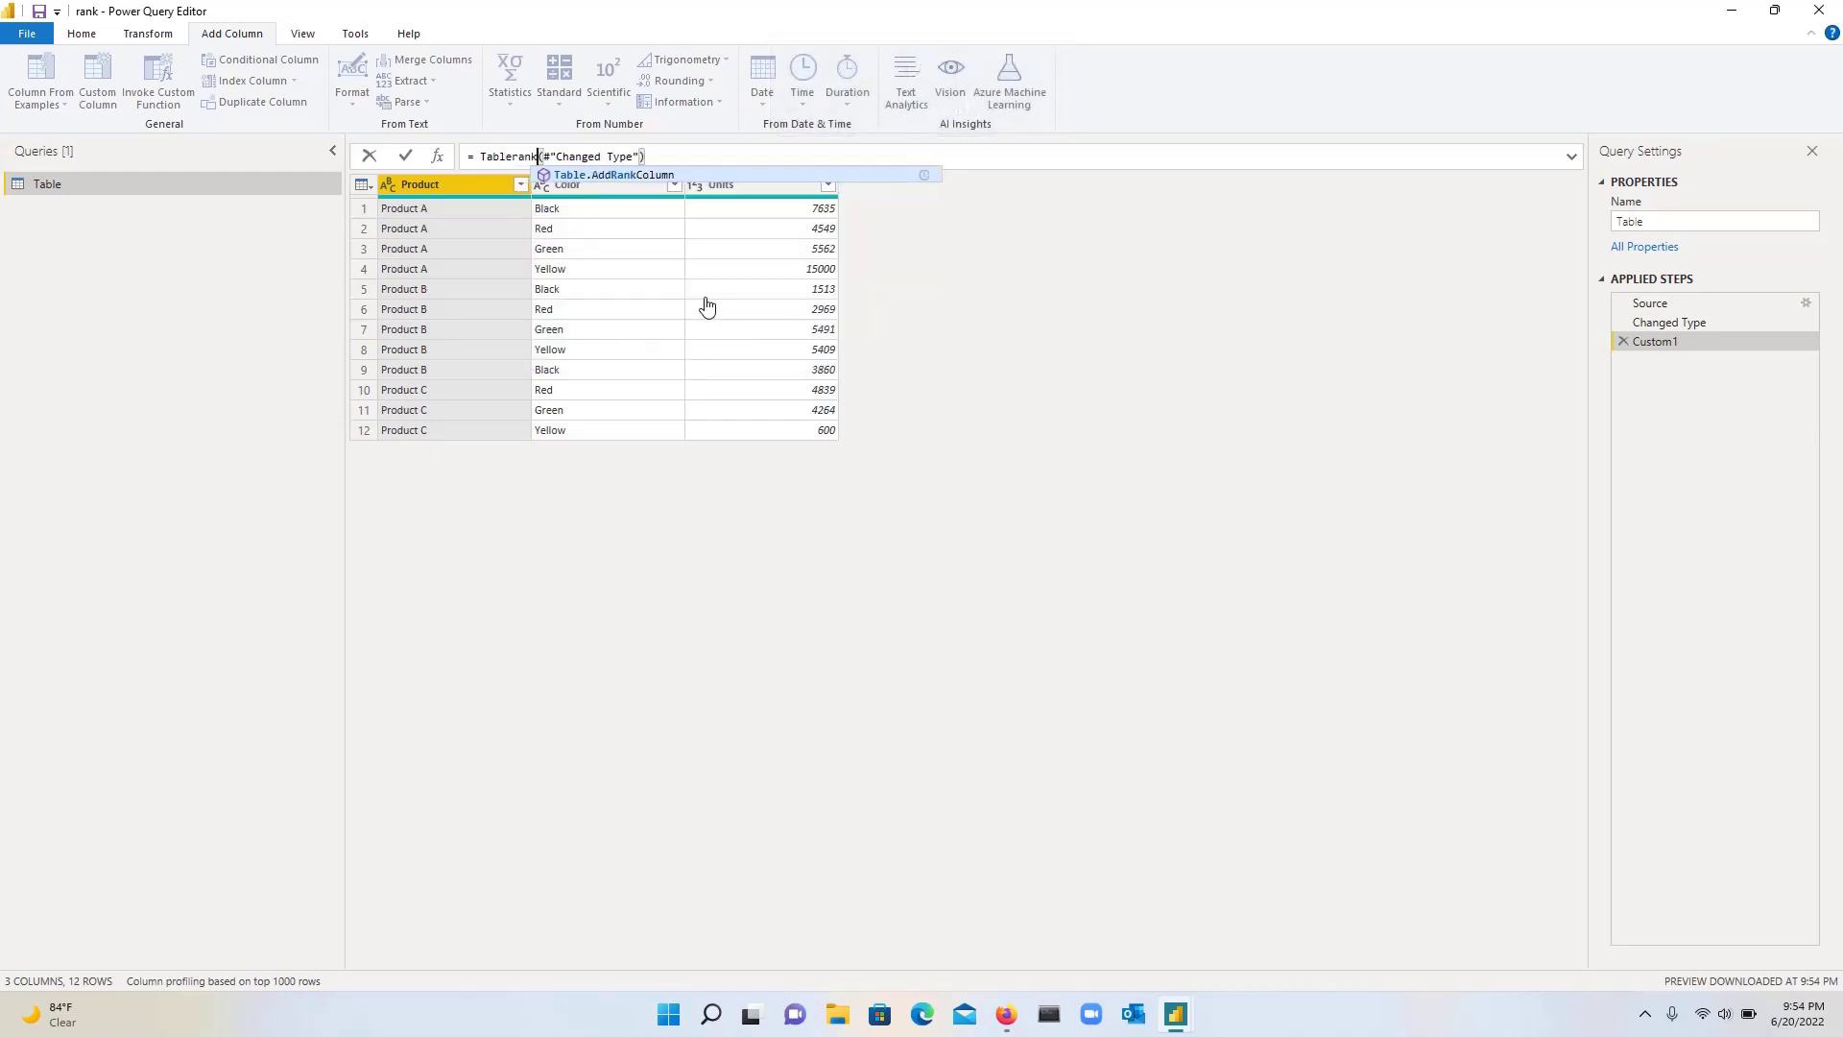
key("Tab")
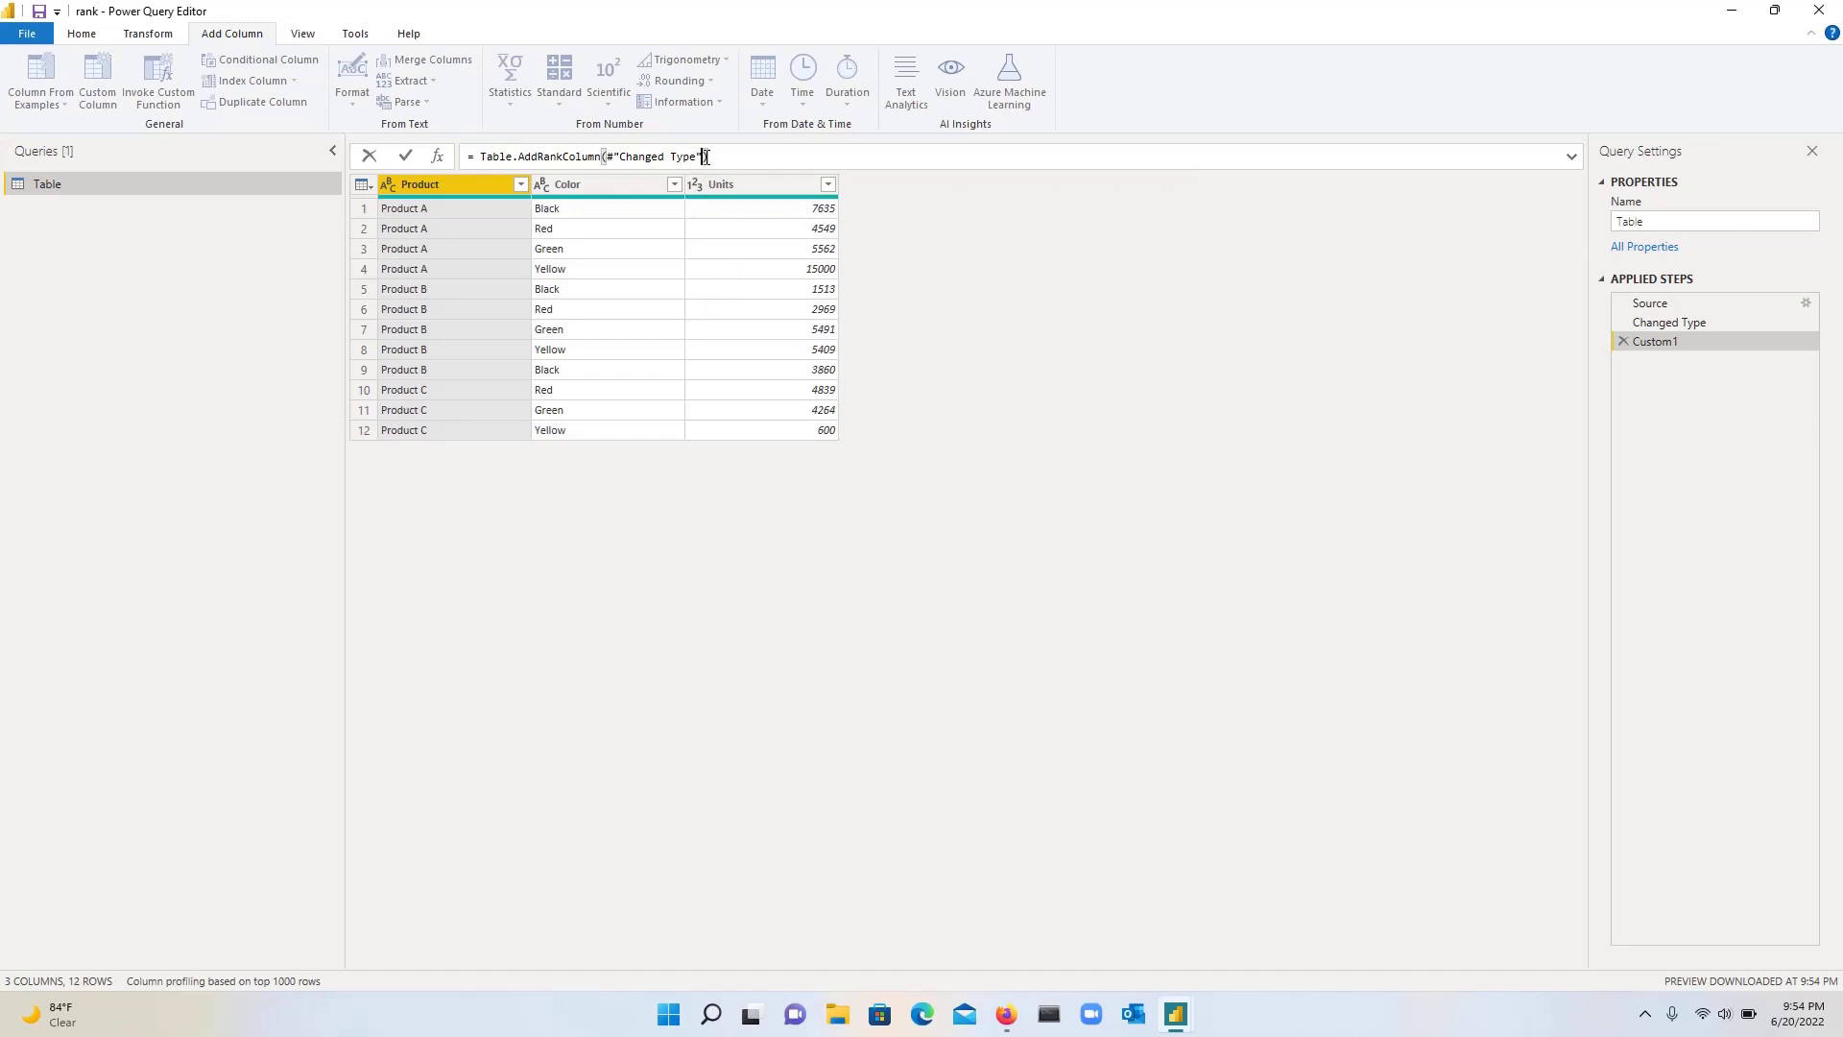
type(", ")
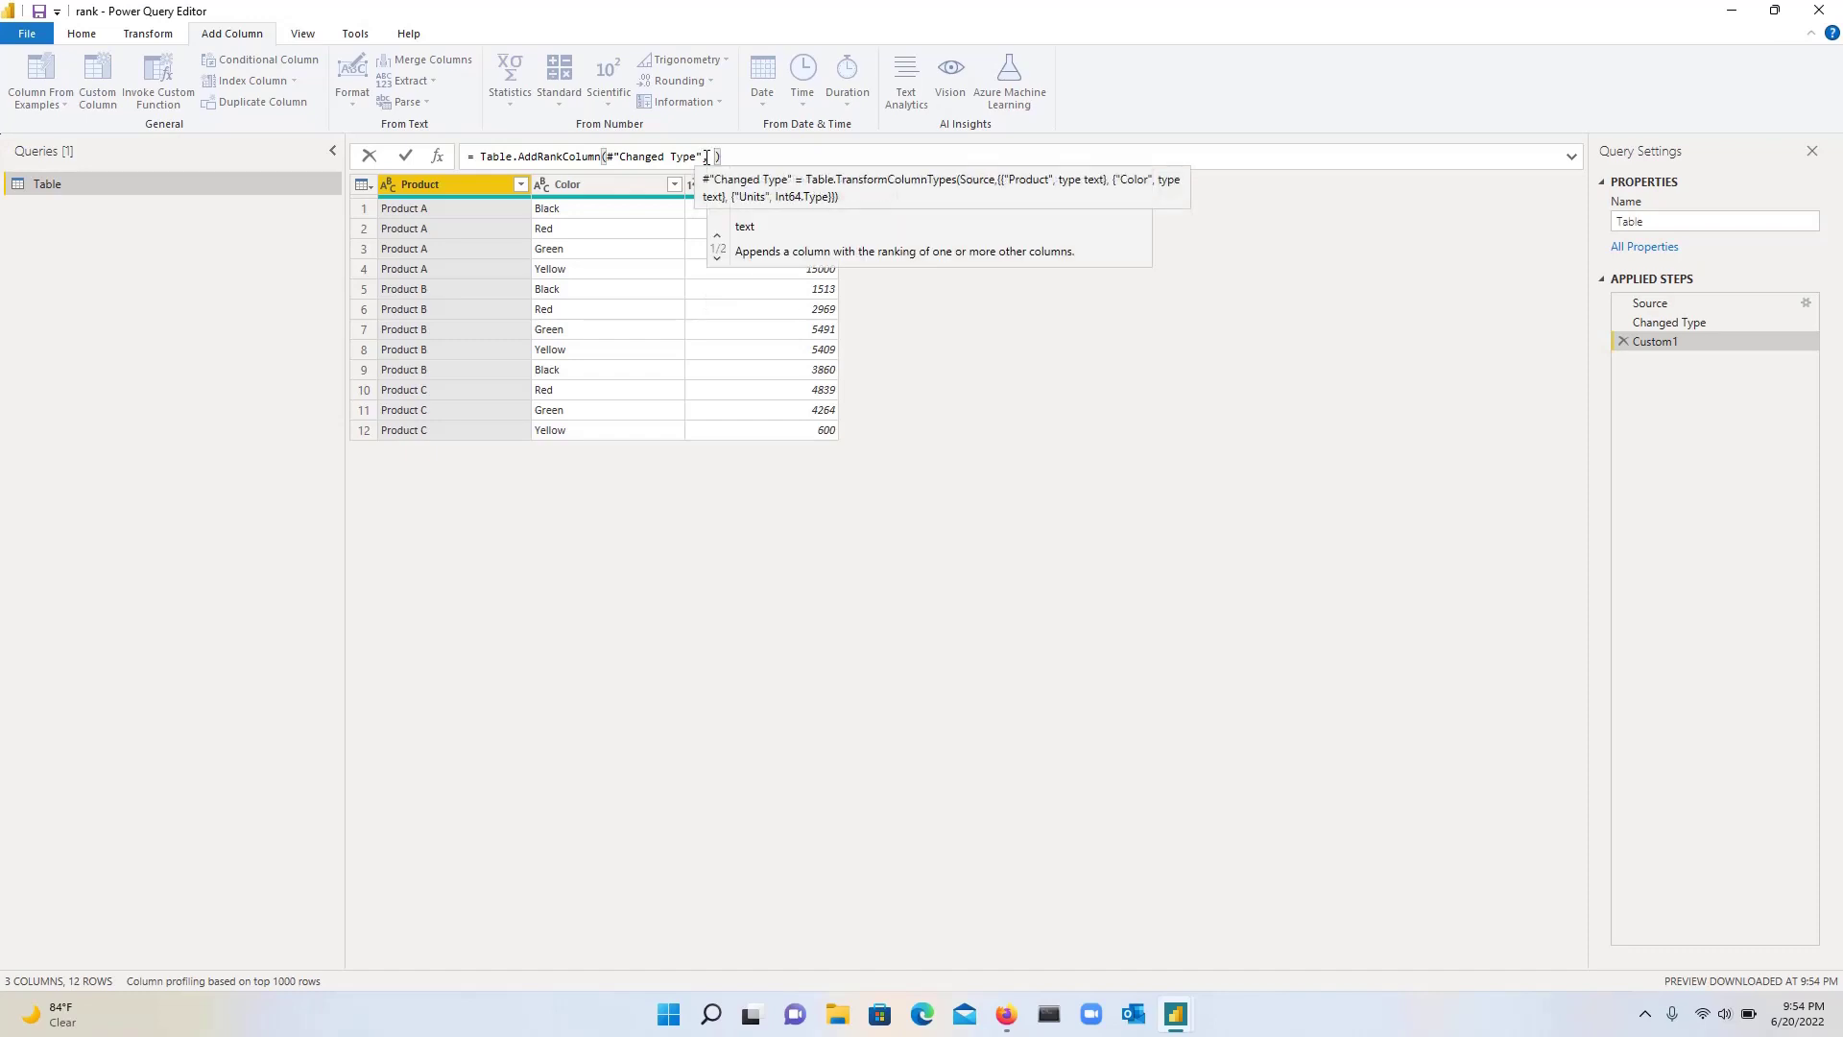
type("\"\"")
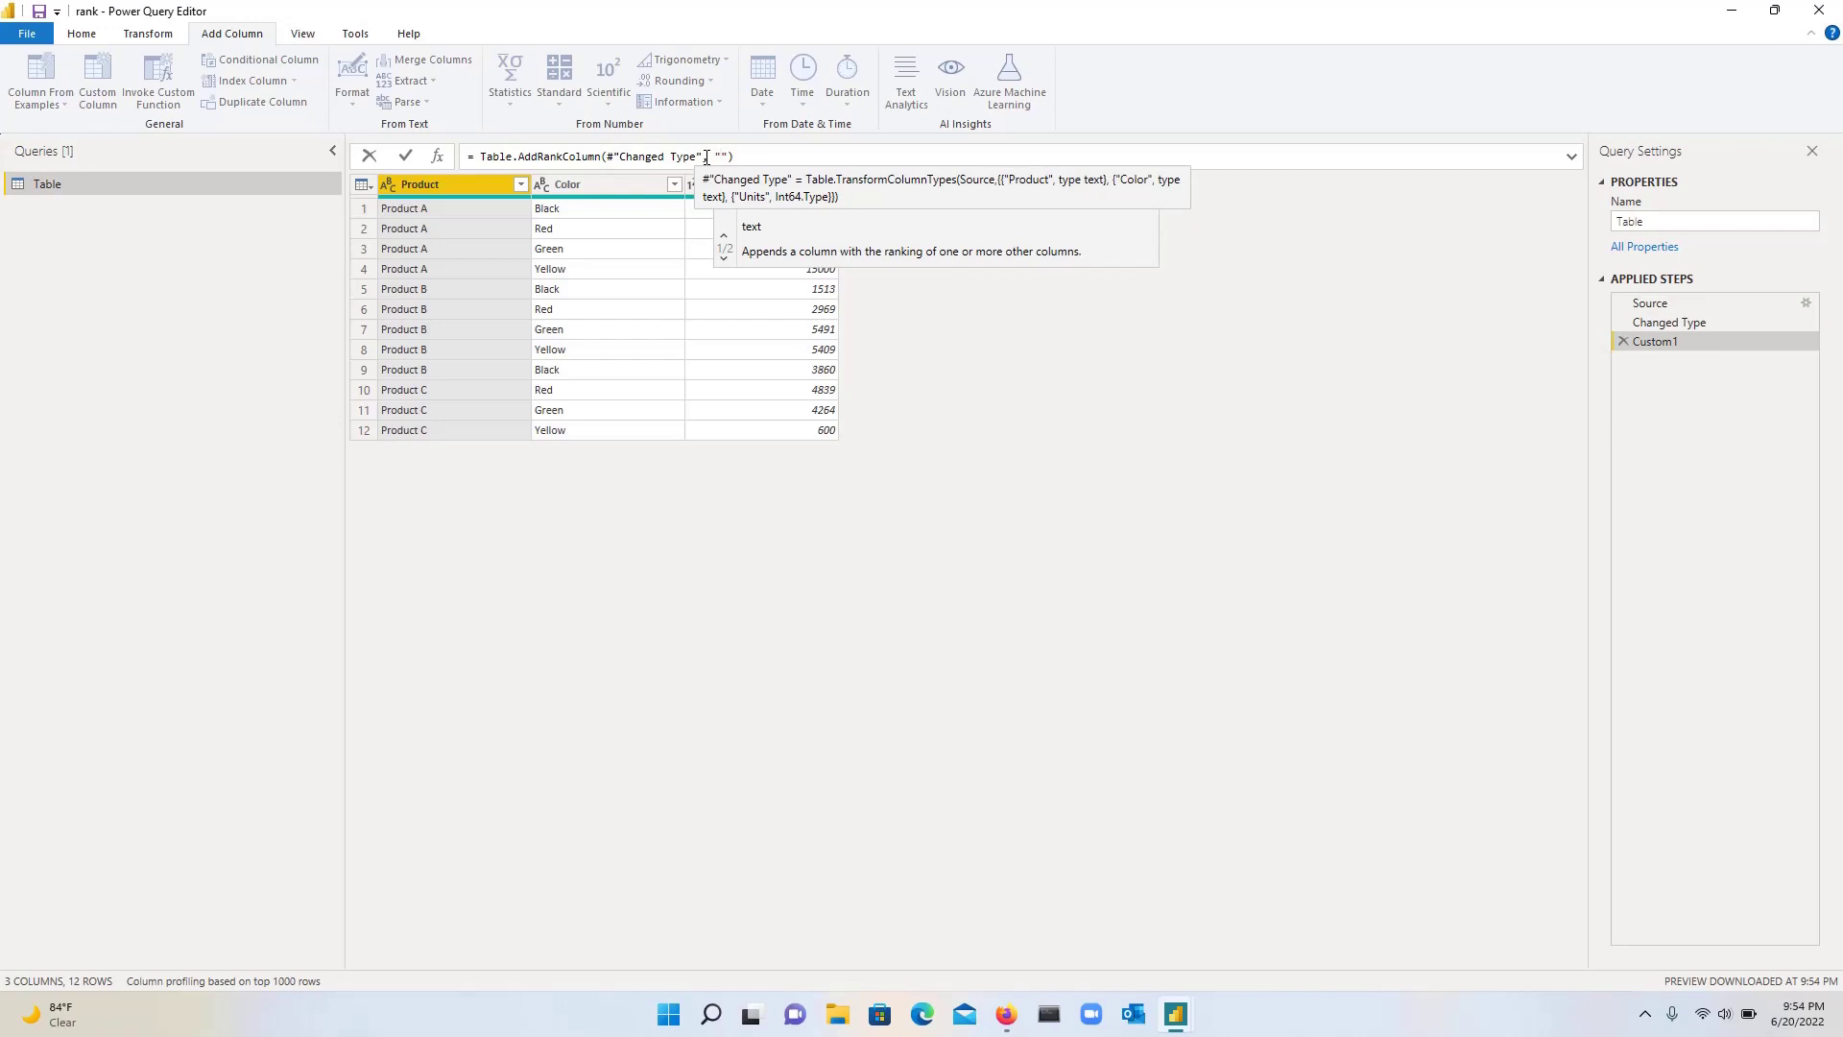
key("Caps_Lock")
type("Rank")
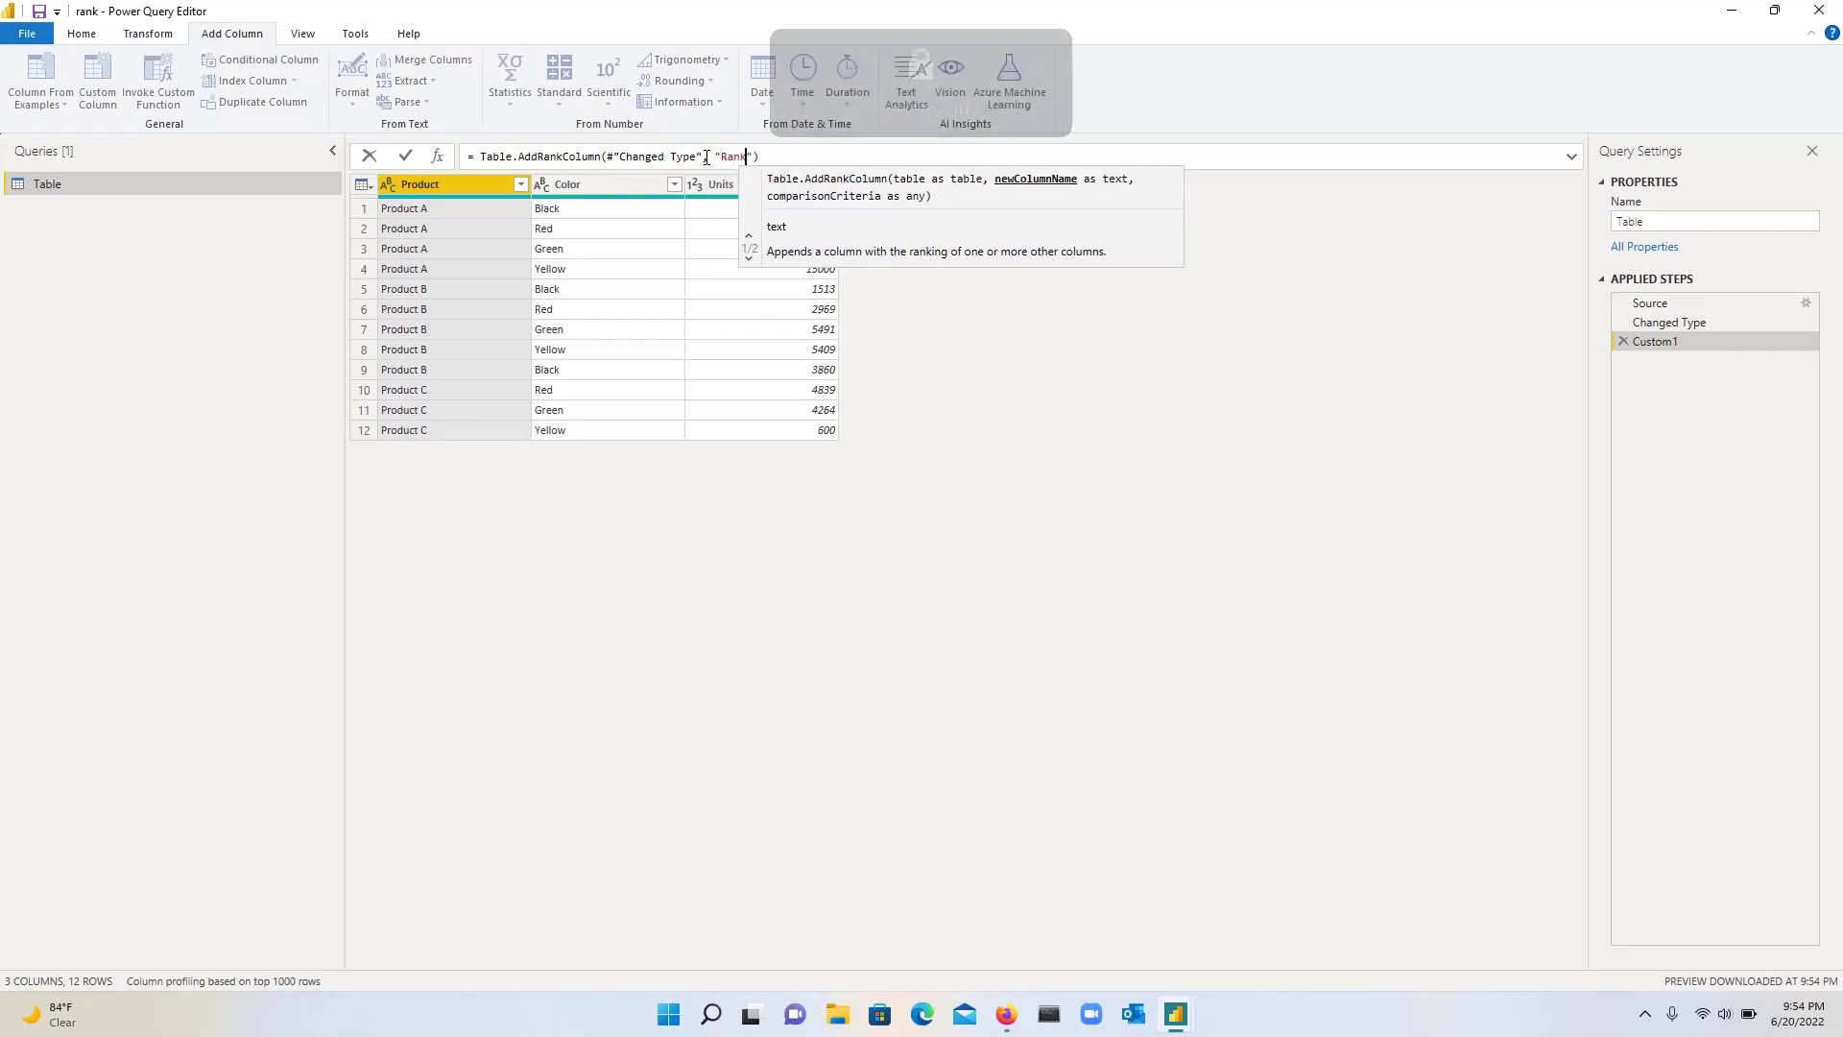
type("\",")
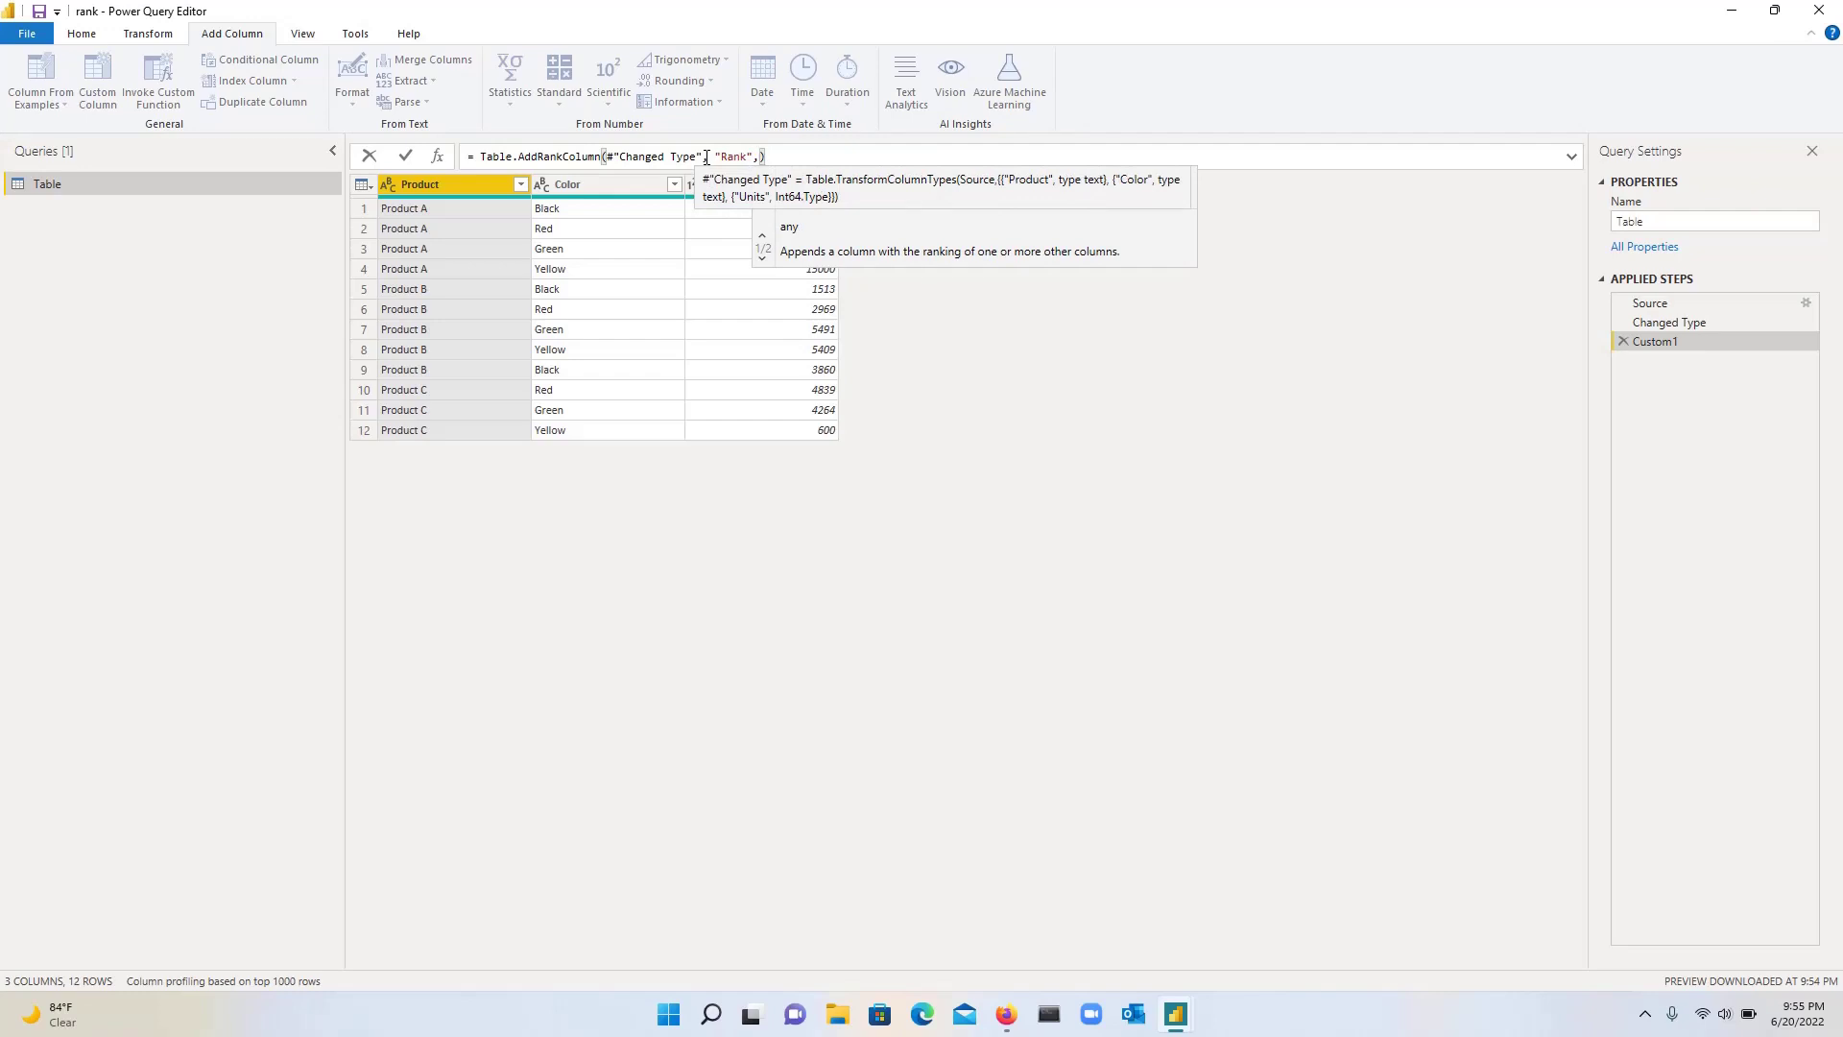
type("{")
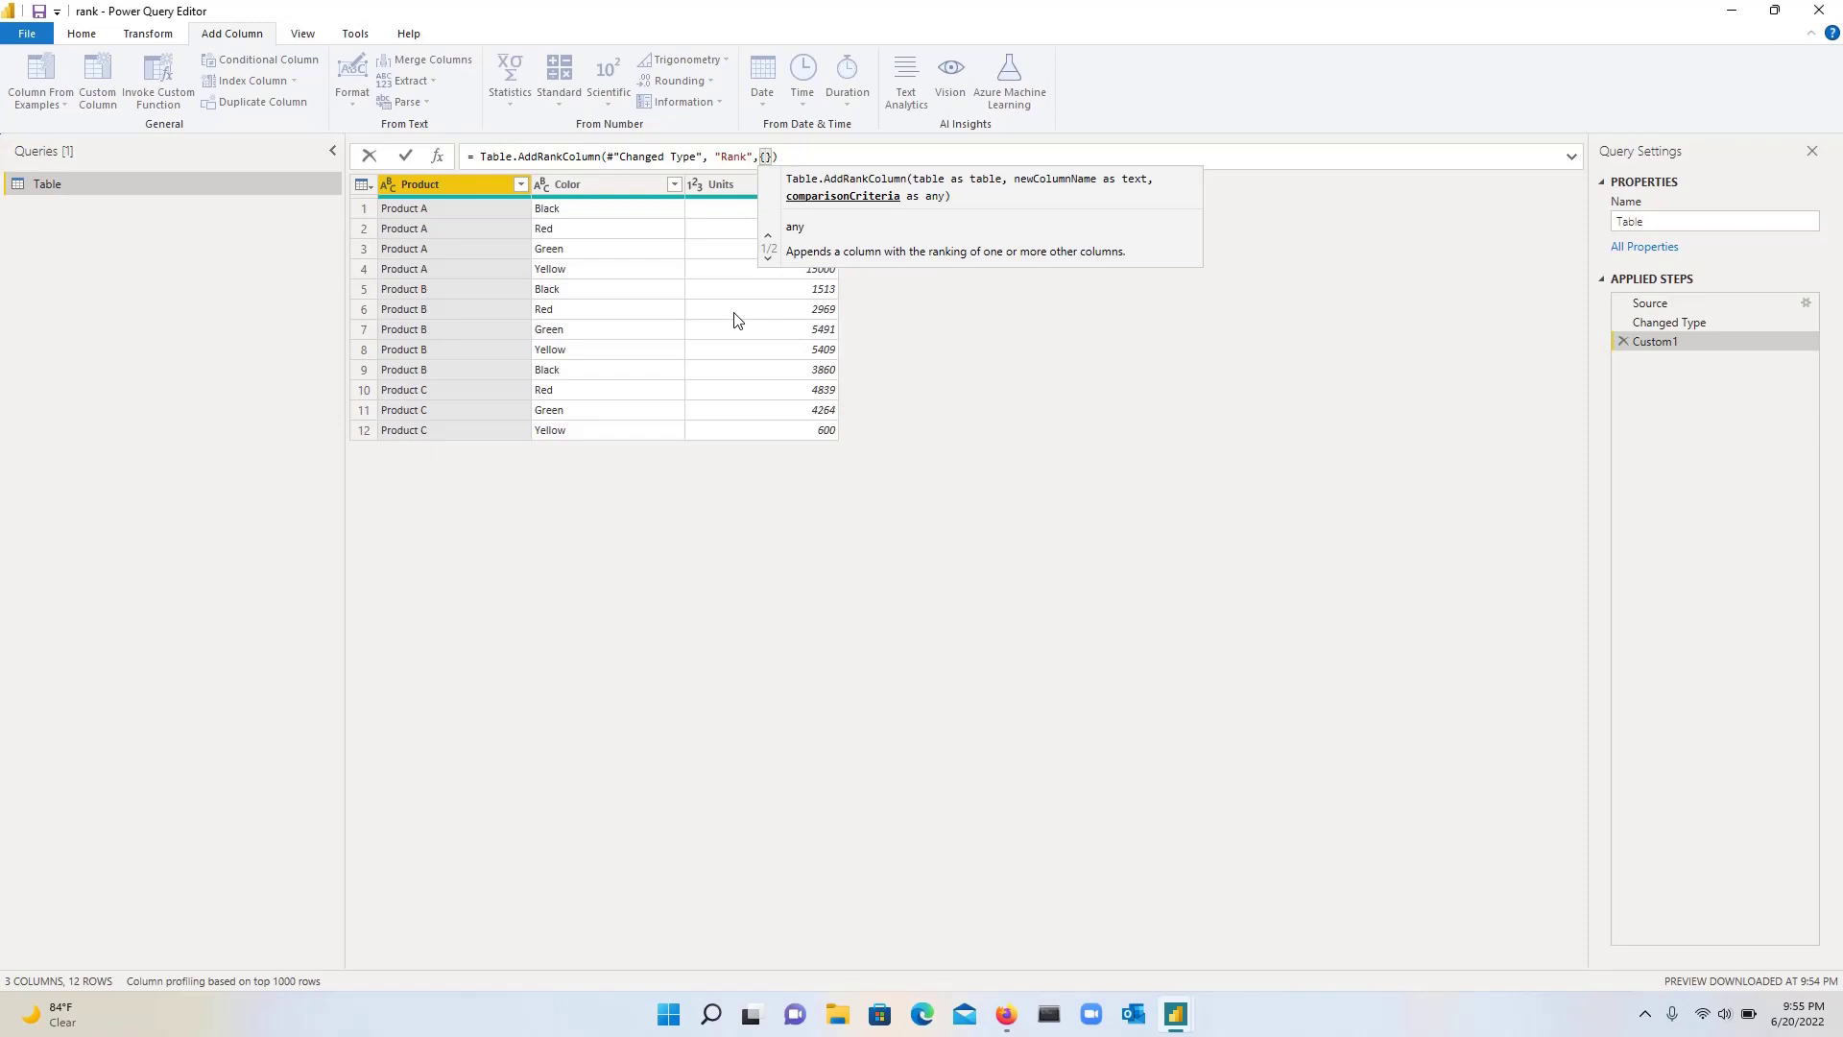
type("\"U")
key("Caps_Lock")
type("nits")
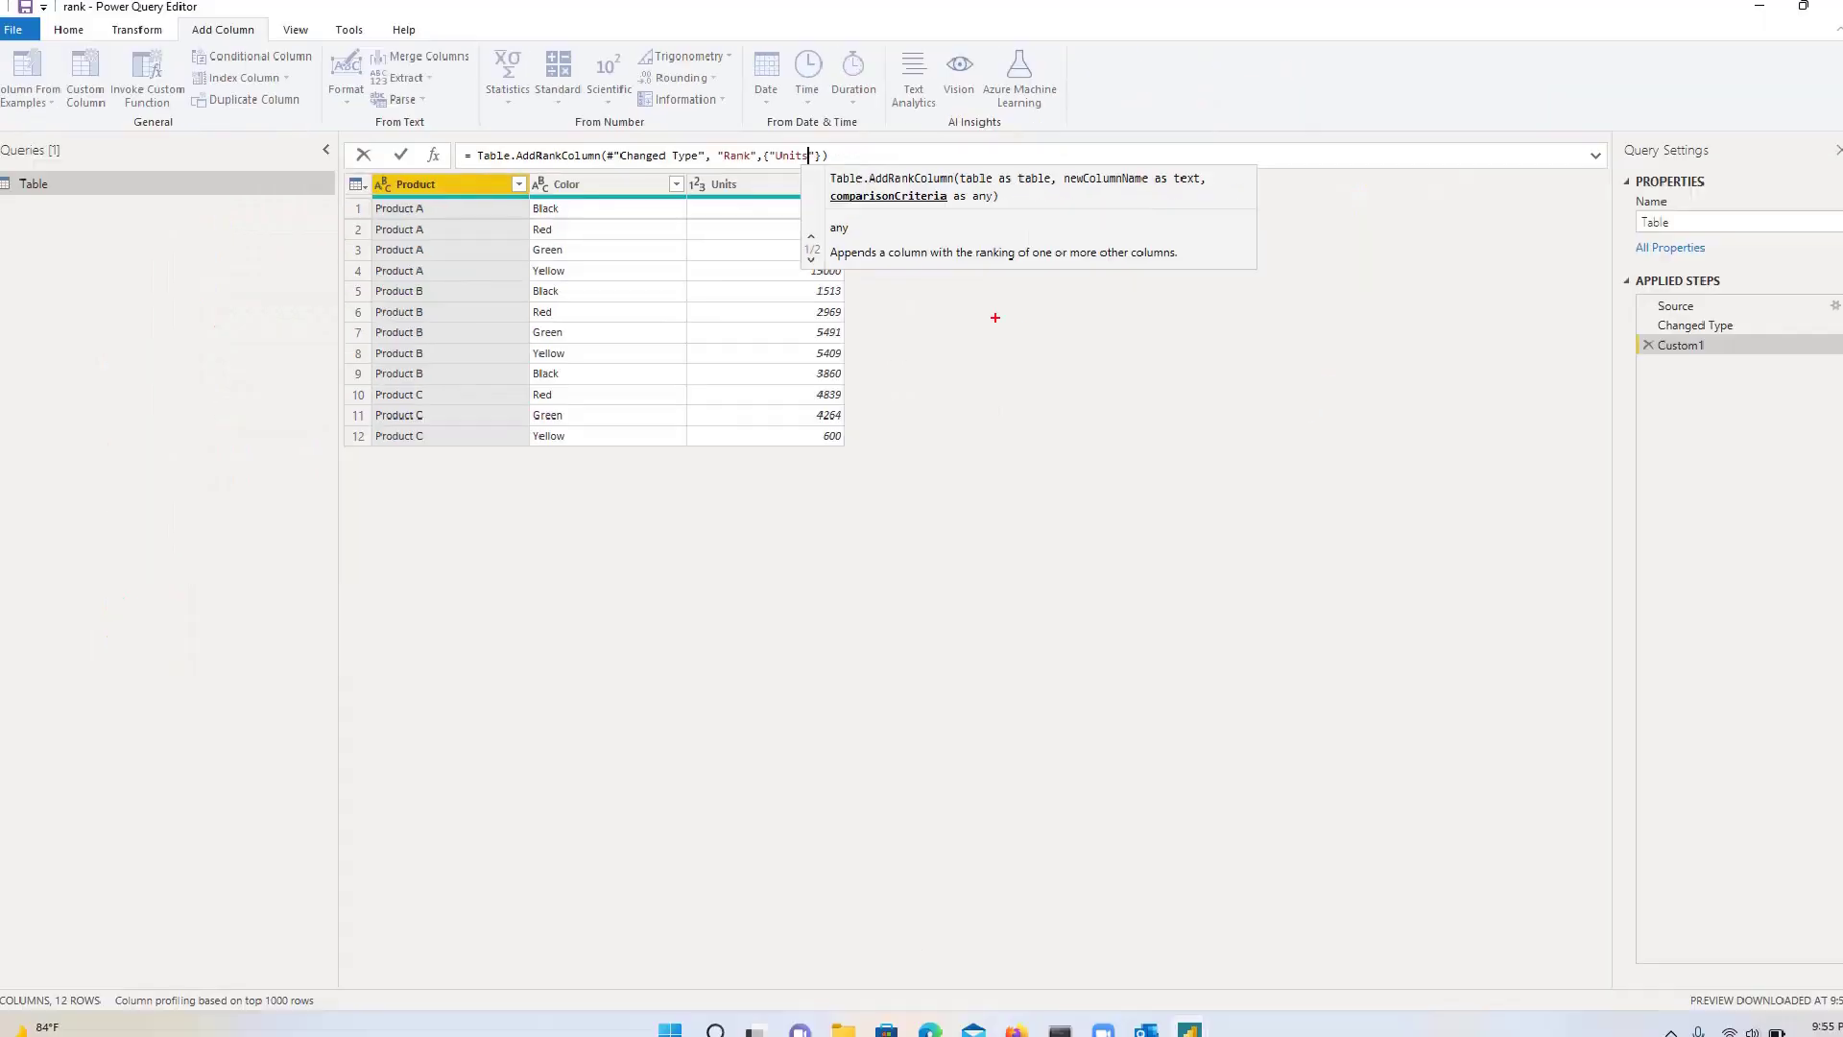
Commit the ranking formula so a Rank column numbers rows 1–12 by ascending Units
key("Return")
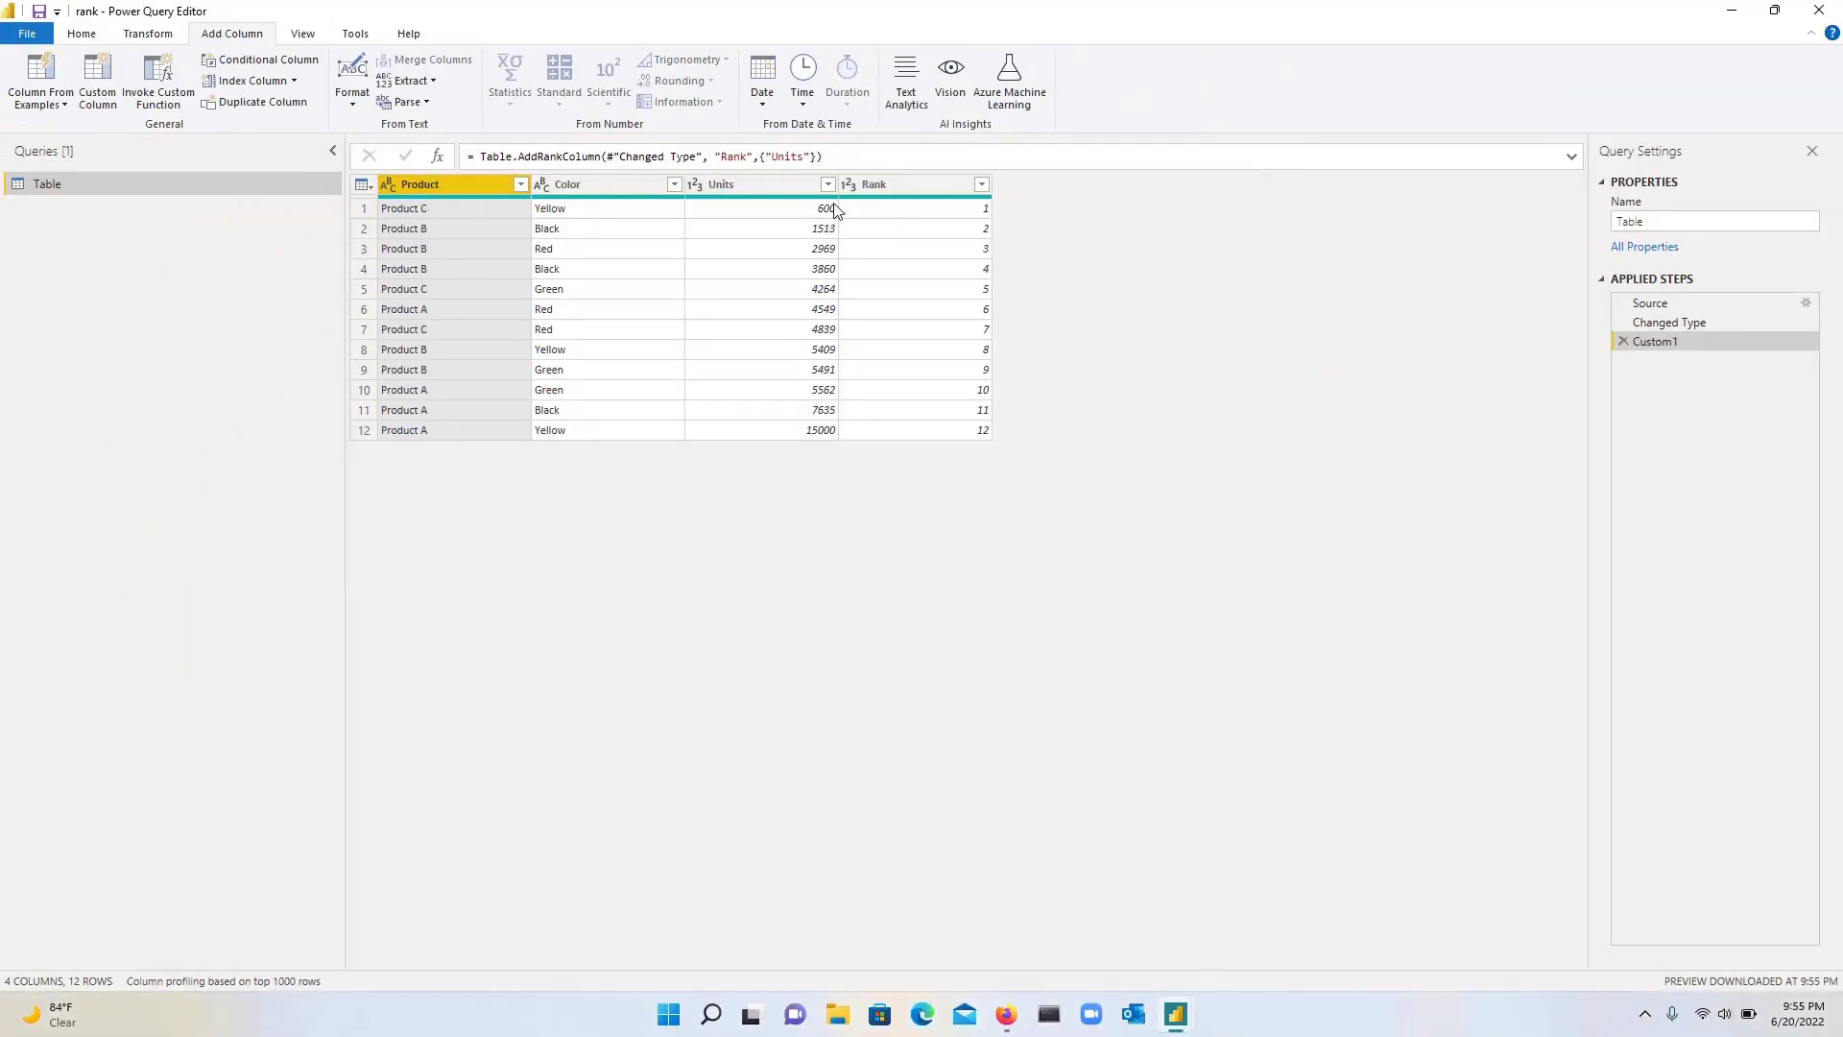
left_click(863, 159)
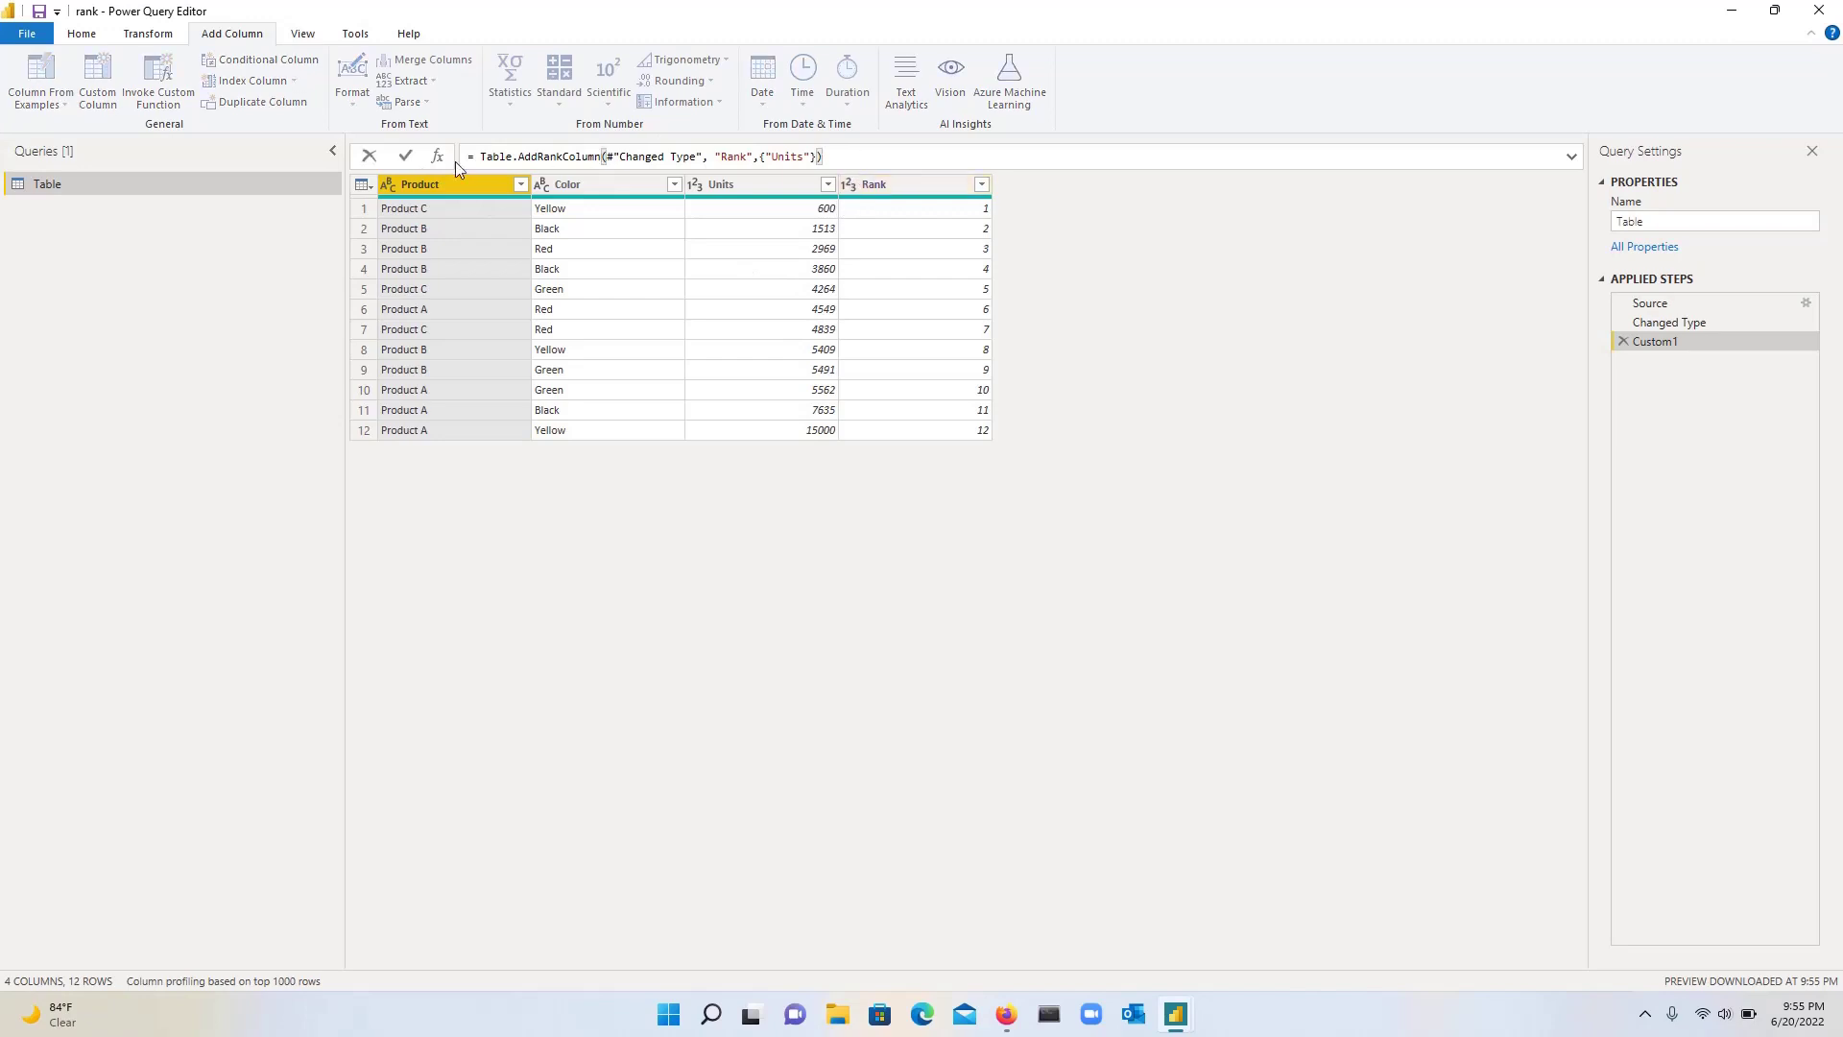
left_click(409, 159)
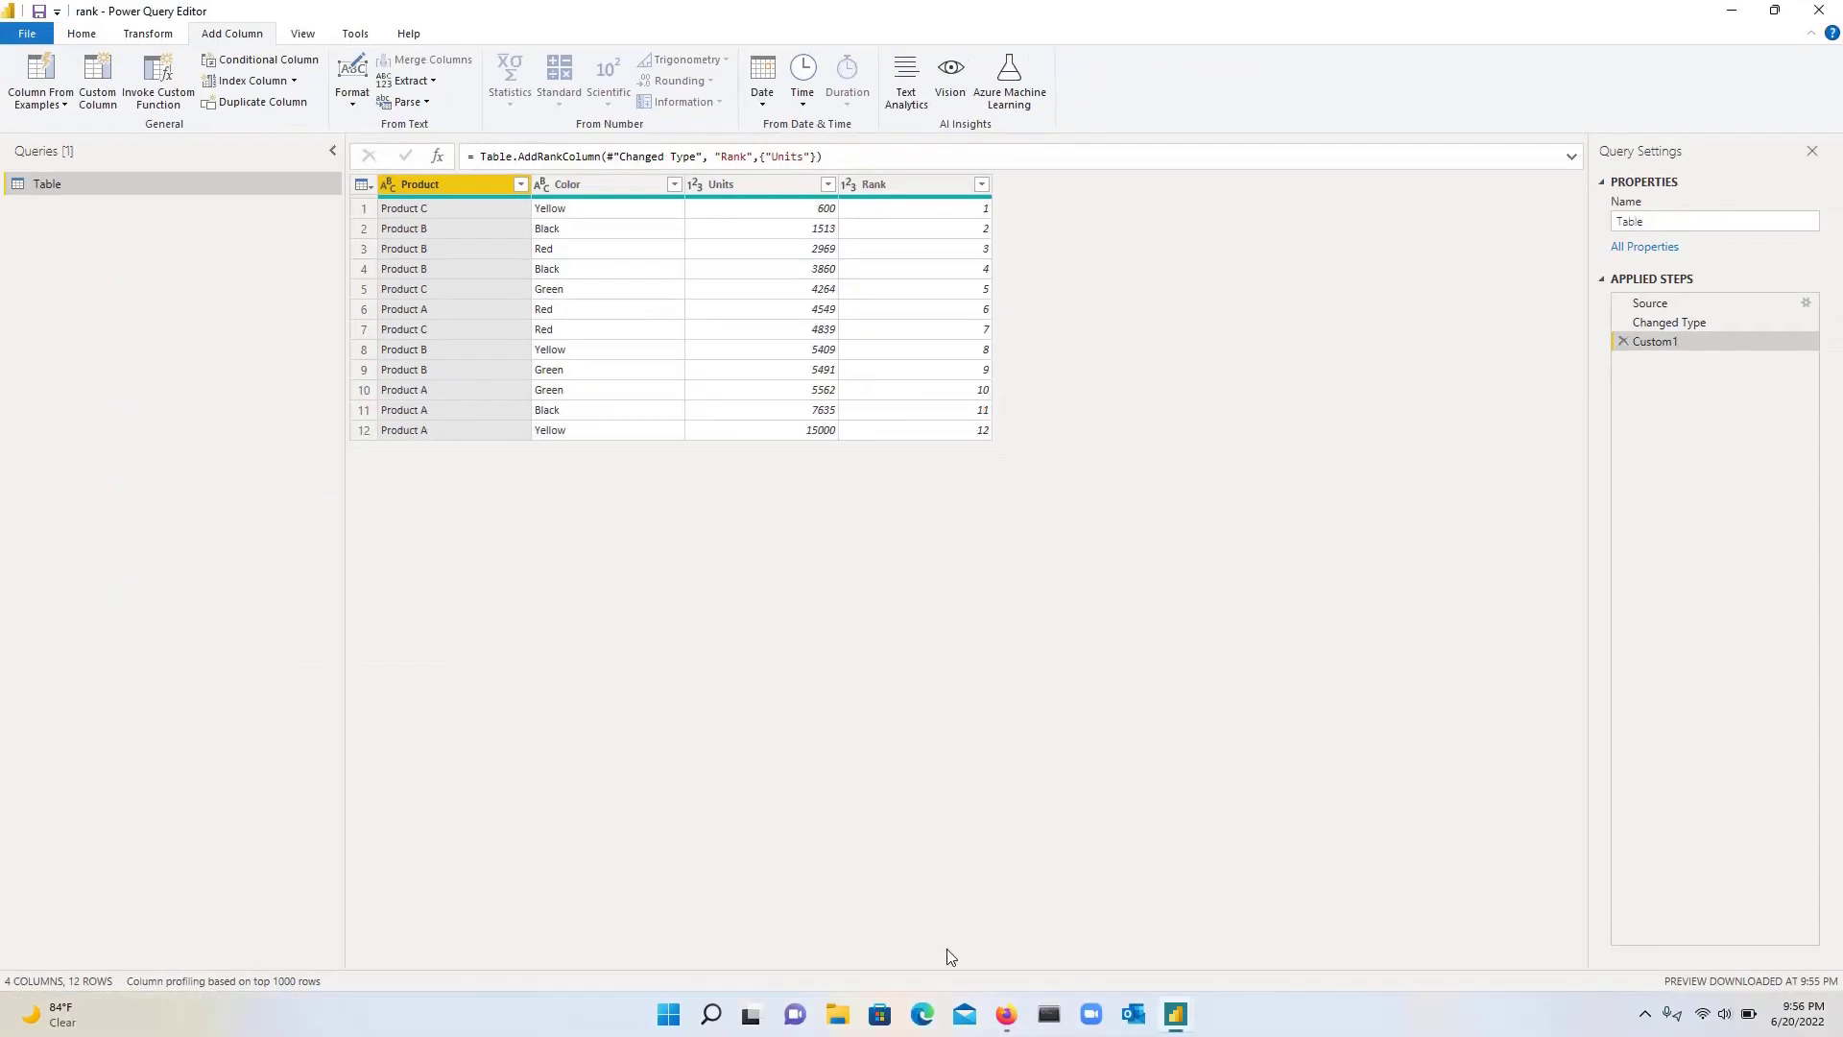
Scroll the docs to Example 1, ranking Revenue by Order.Descending with RankKind.Competition
left_click(1005, 1014)
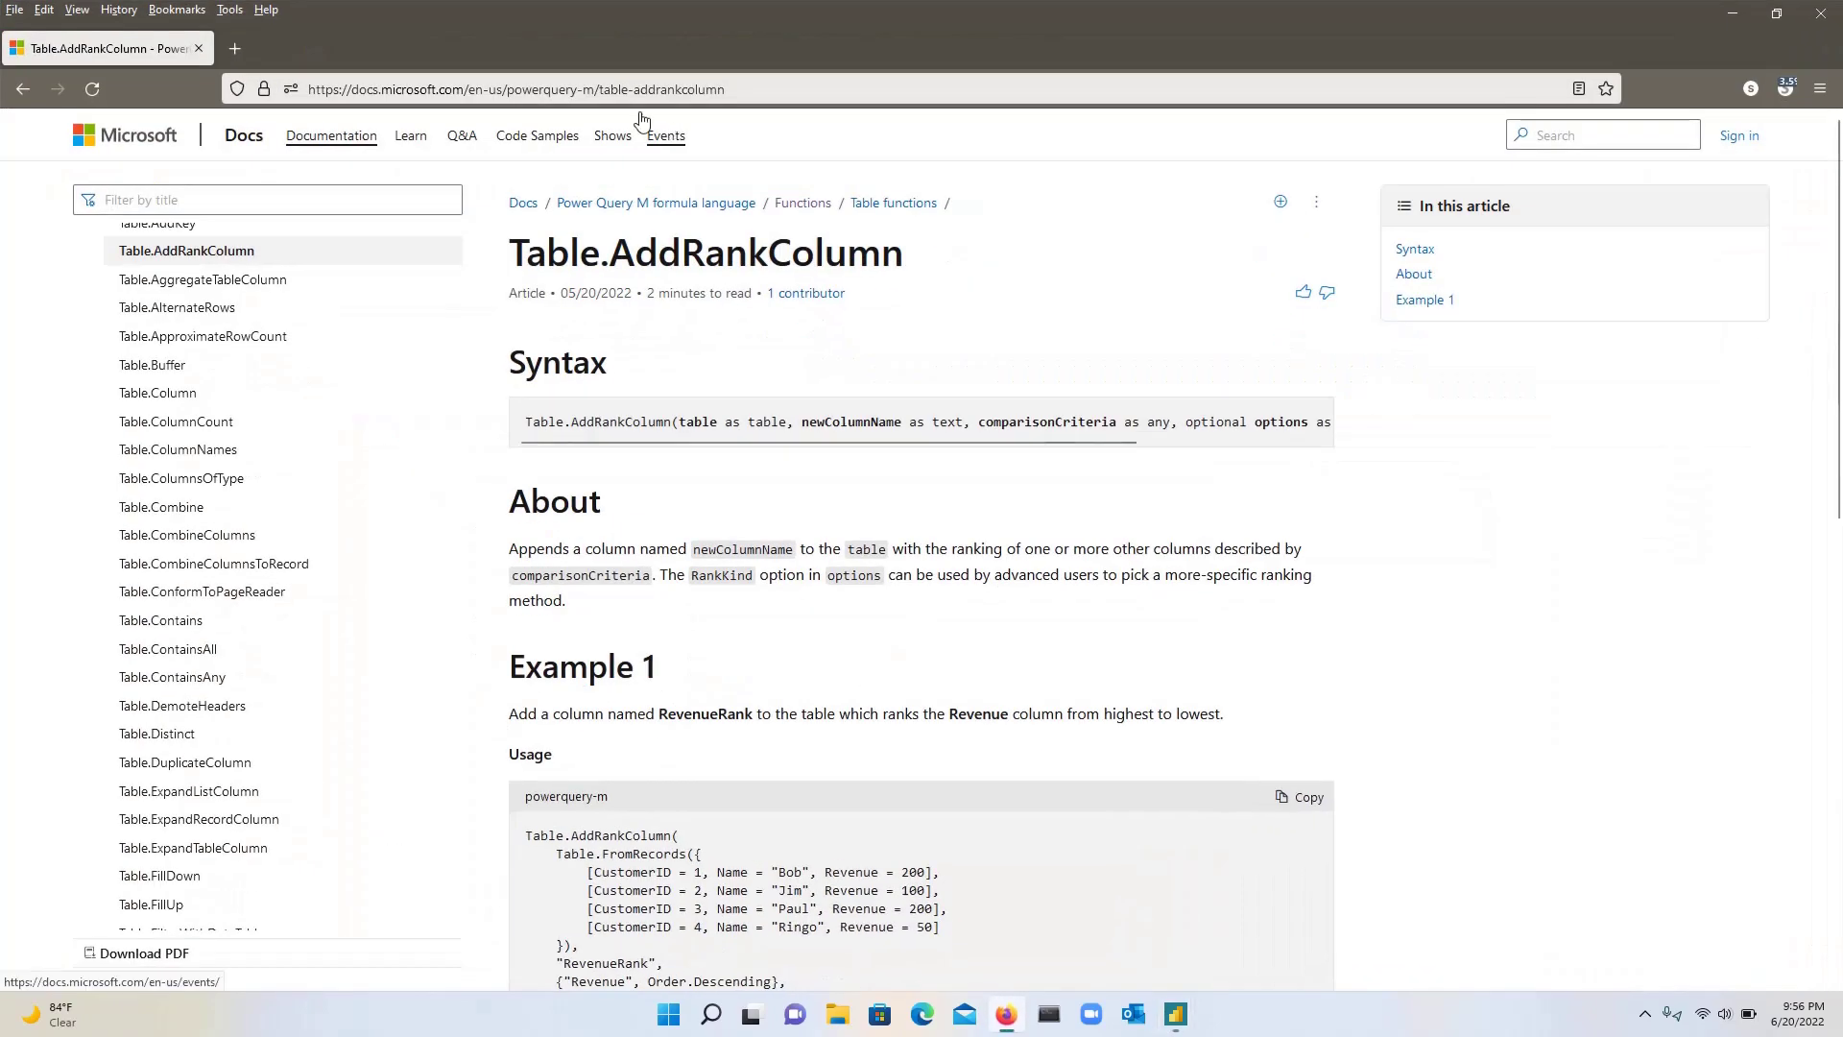
scroll(867, 715, "down", 2)
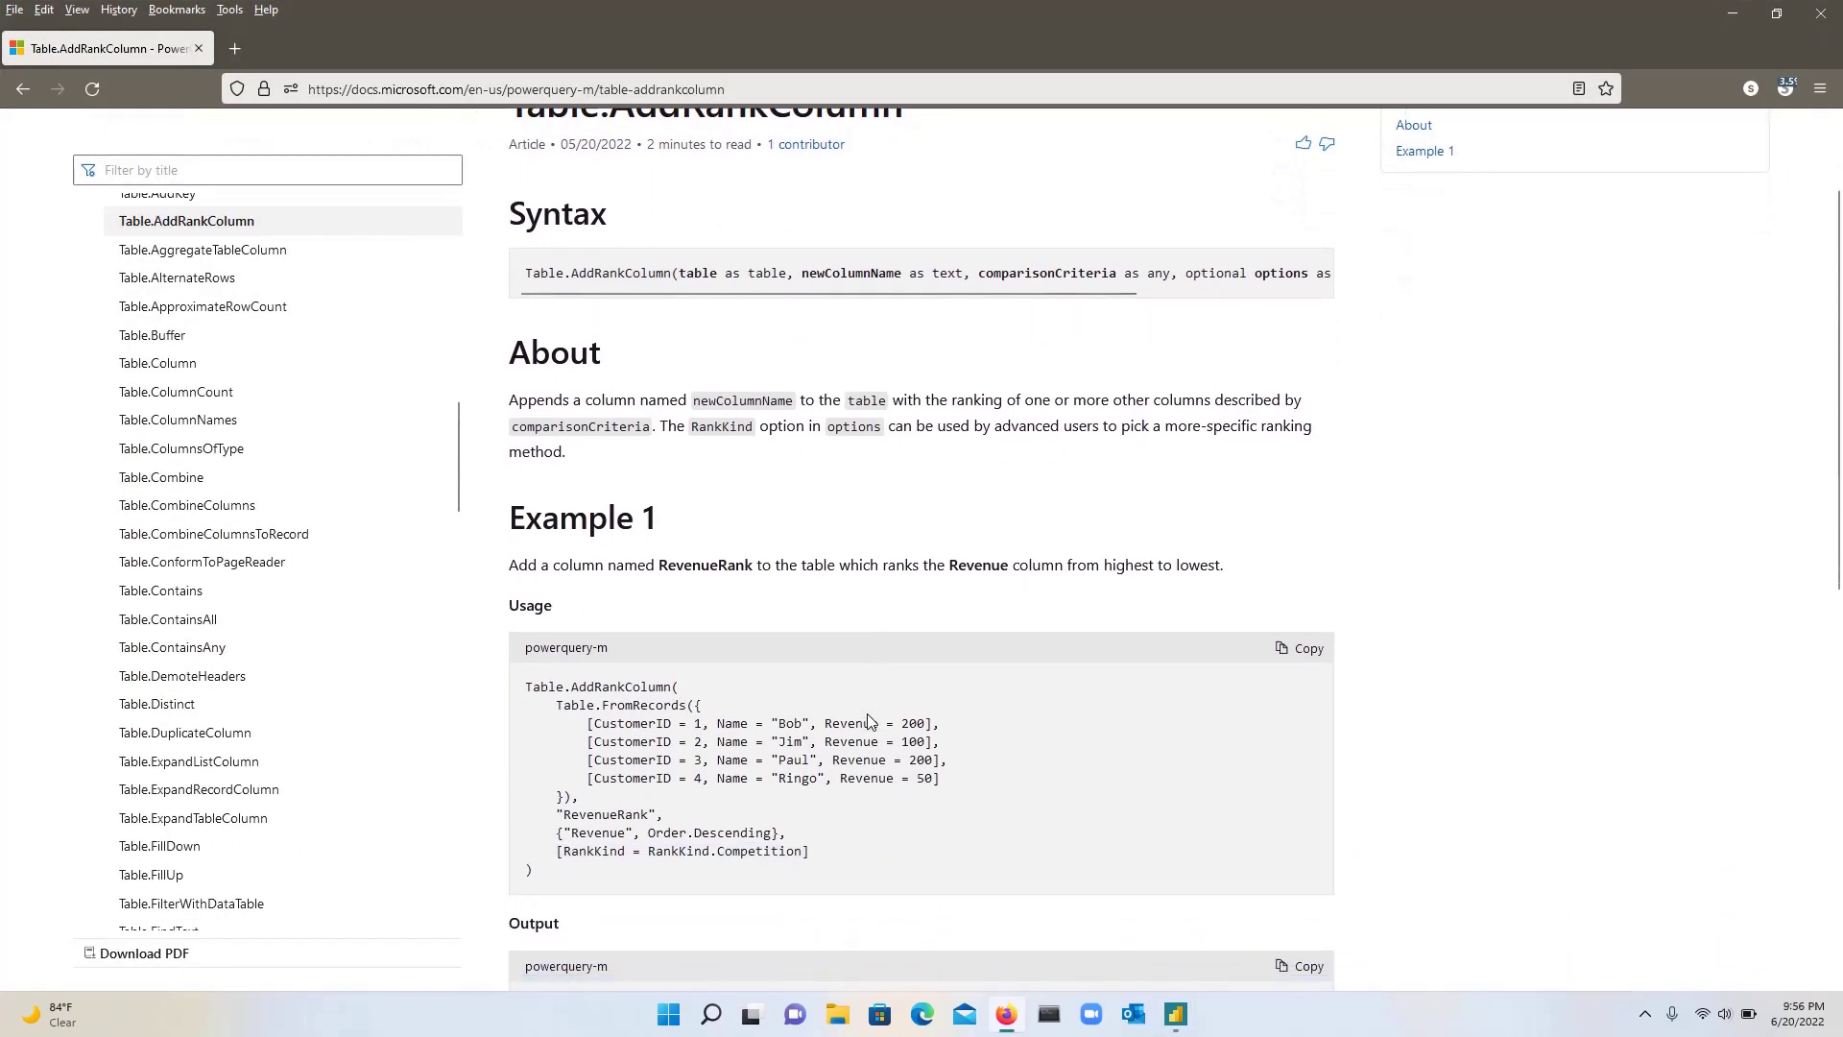
scroll(869, 720, "down", 4)
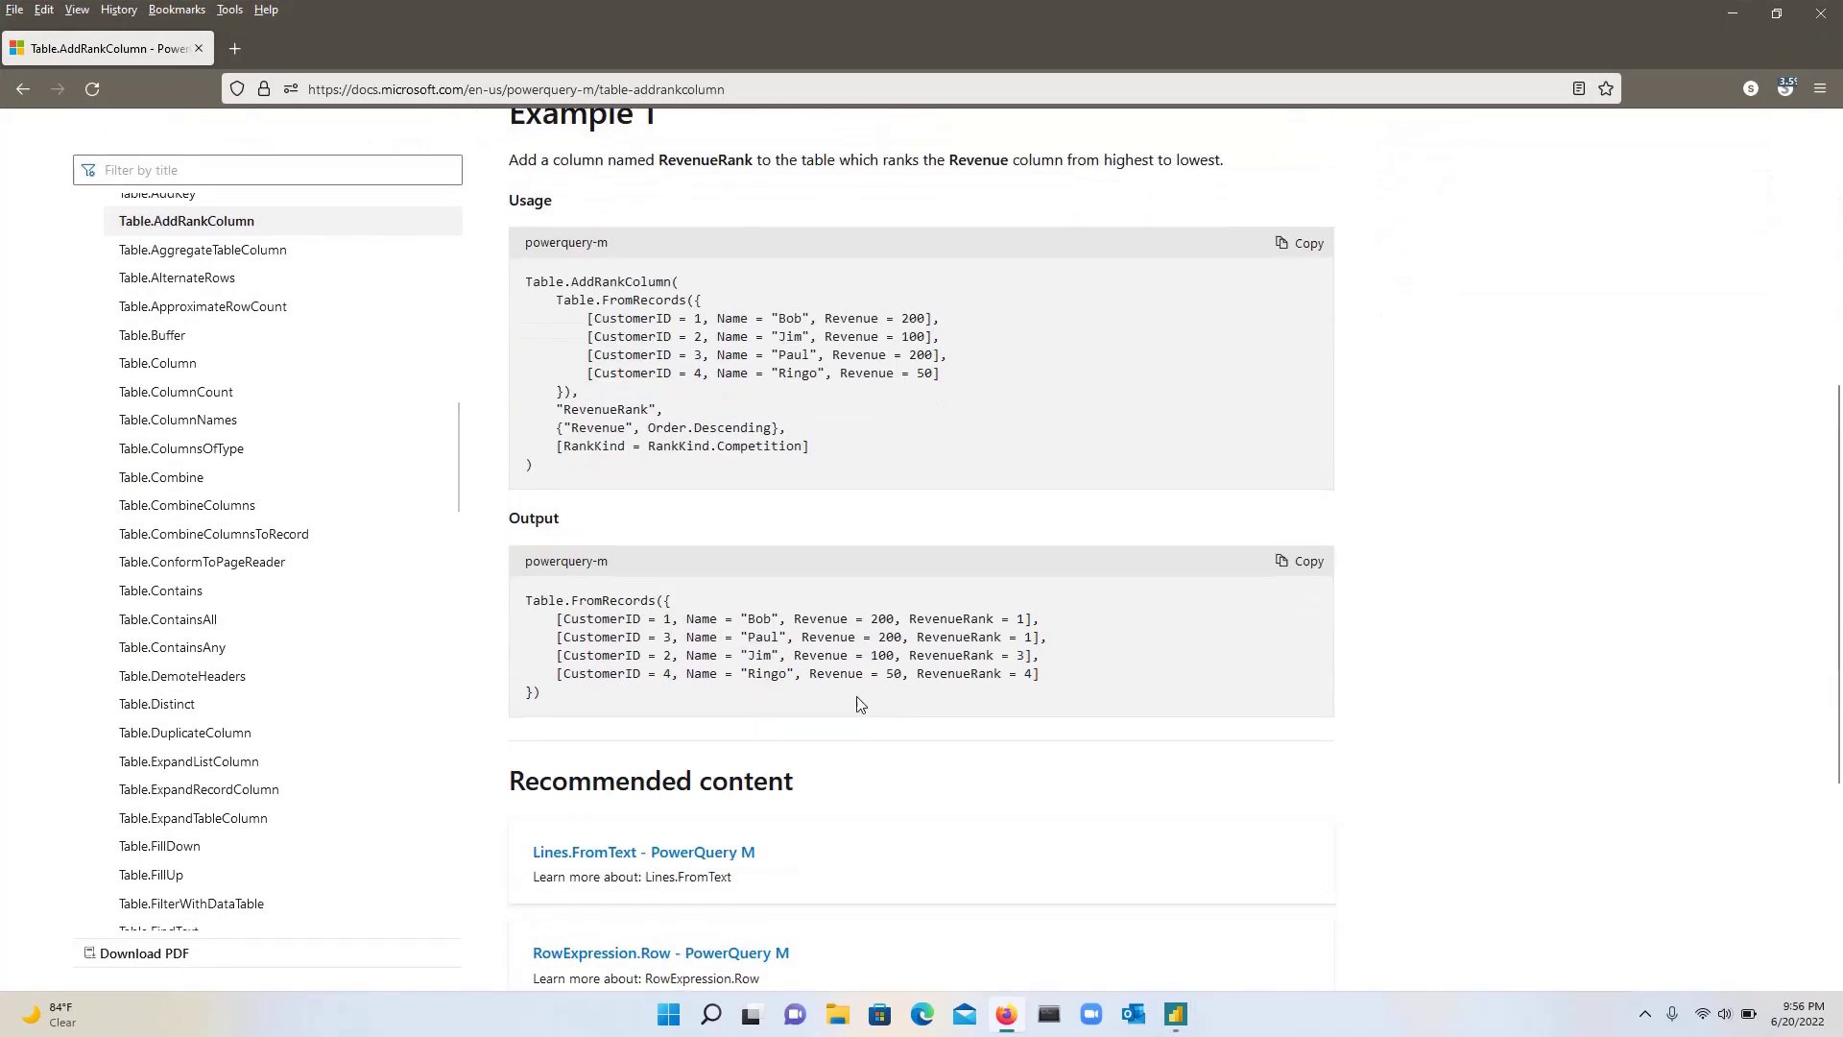
Extend the rank criterion to {"Units", Order.Ascending} and apply the formula
left_click(1734, 13)
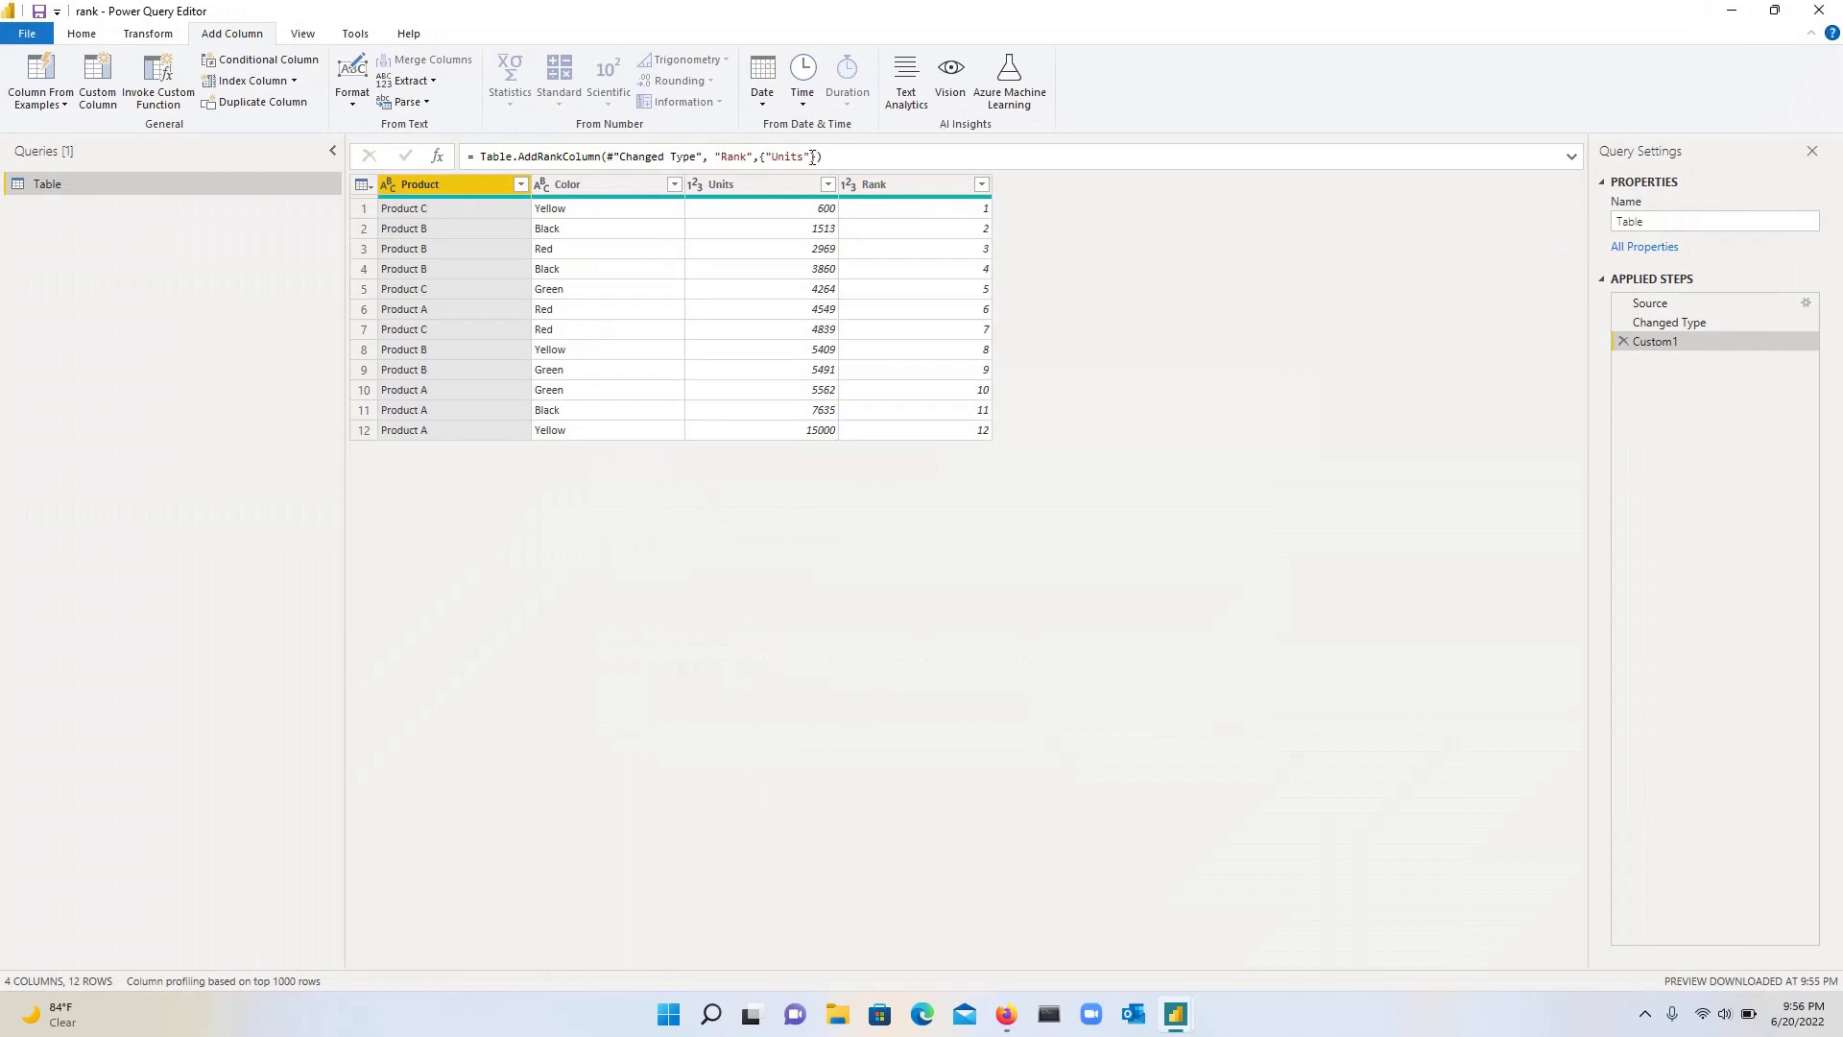
left_click(812, 156)
type(", Order")
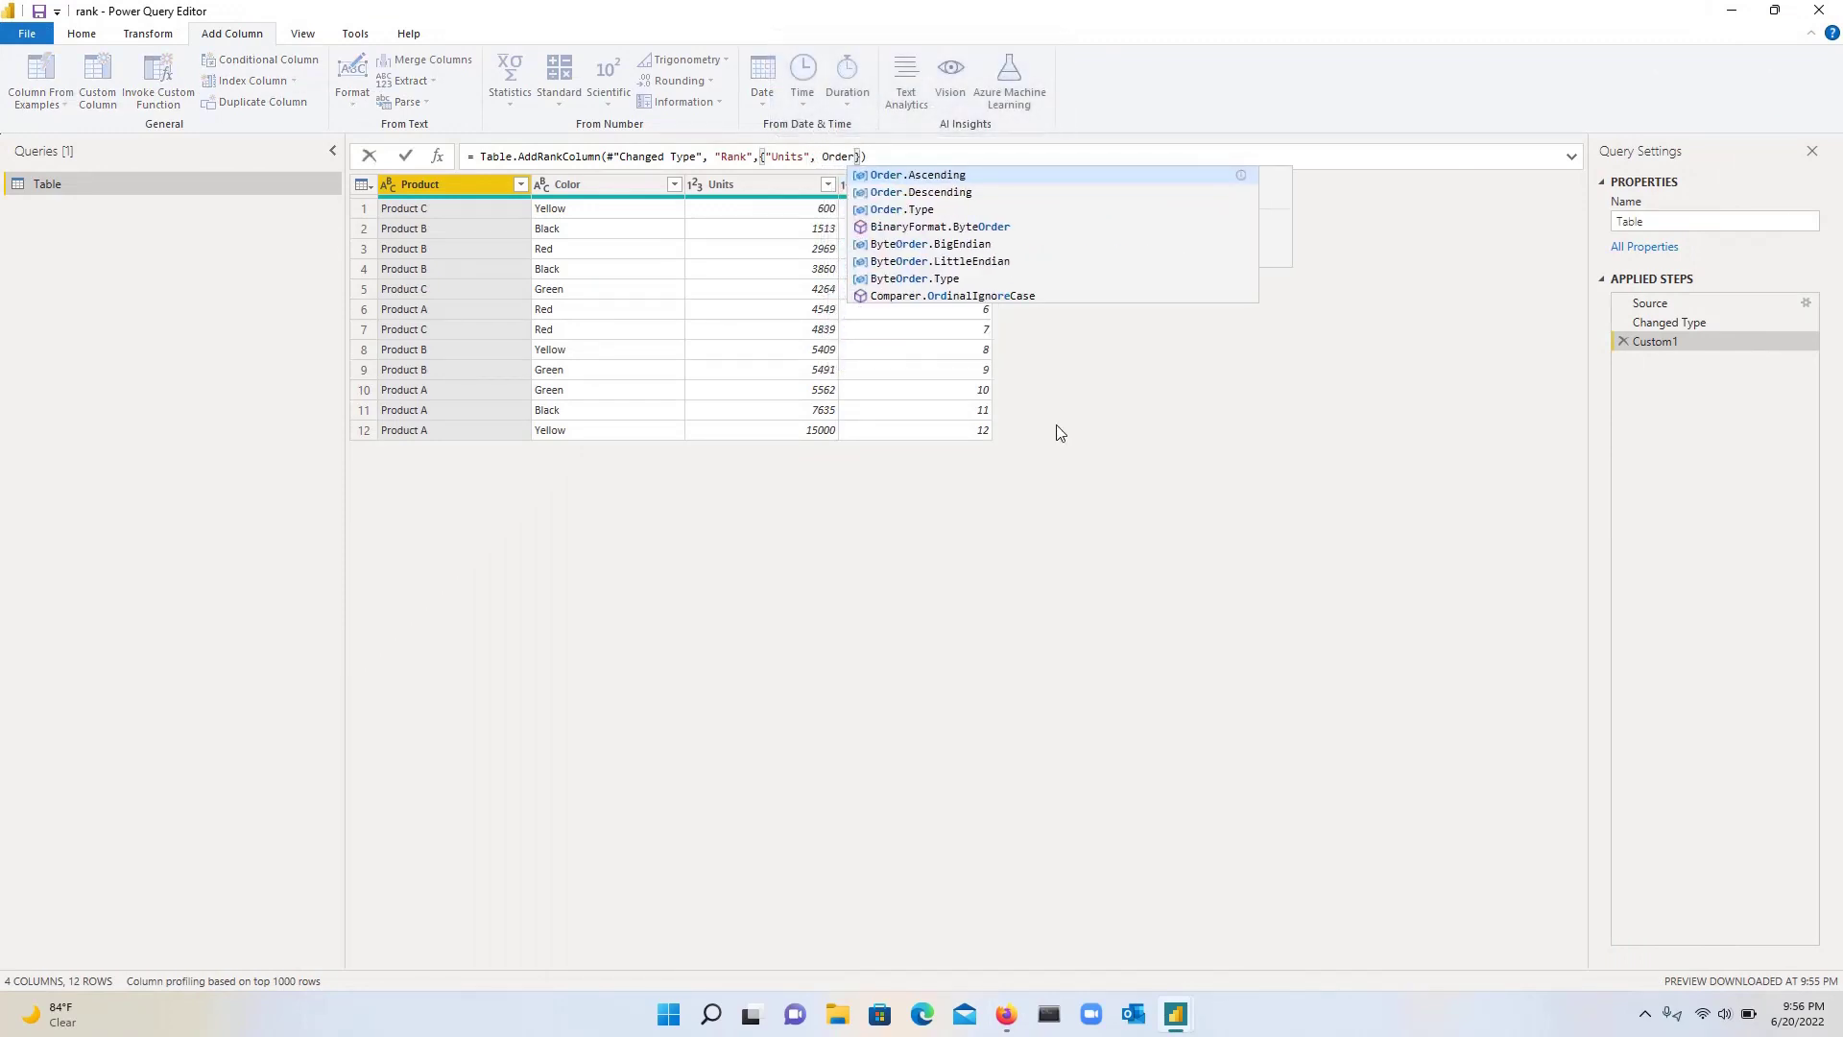
type(".")
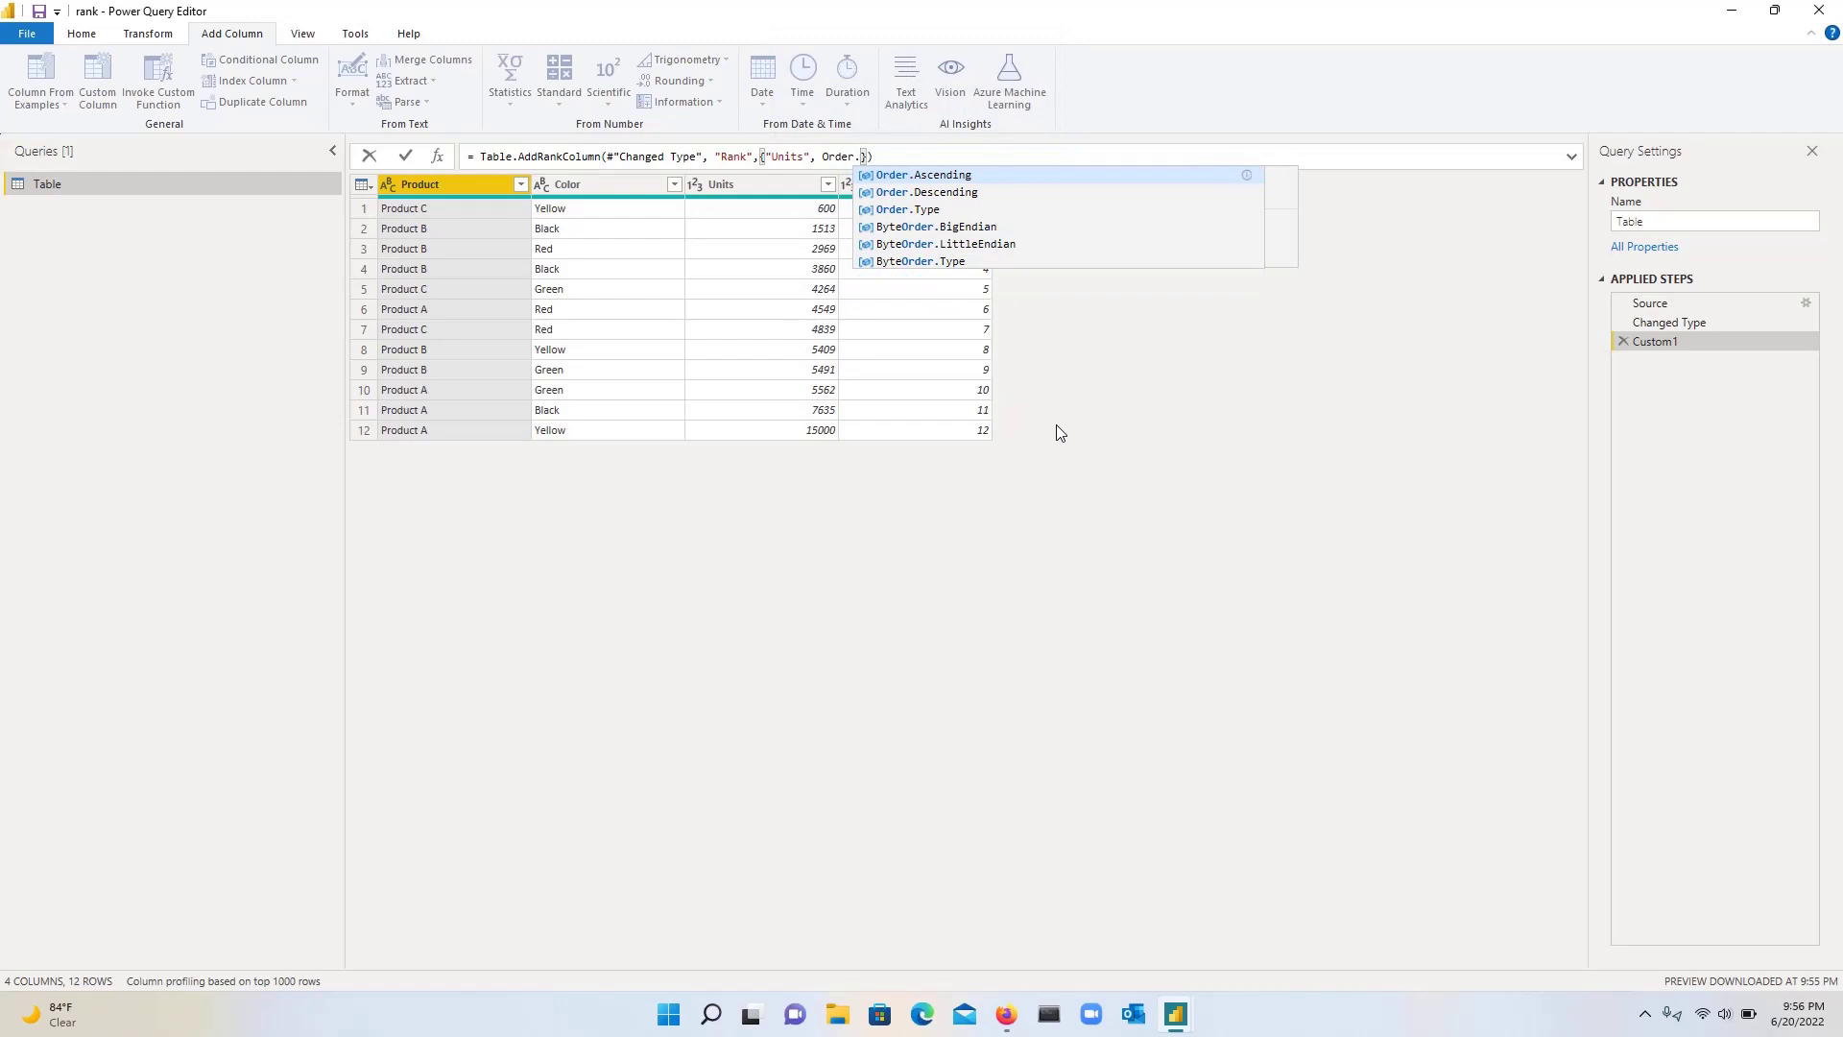
key("Down")
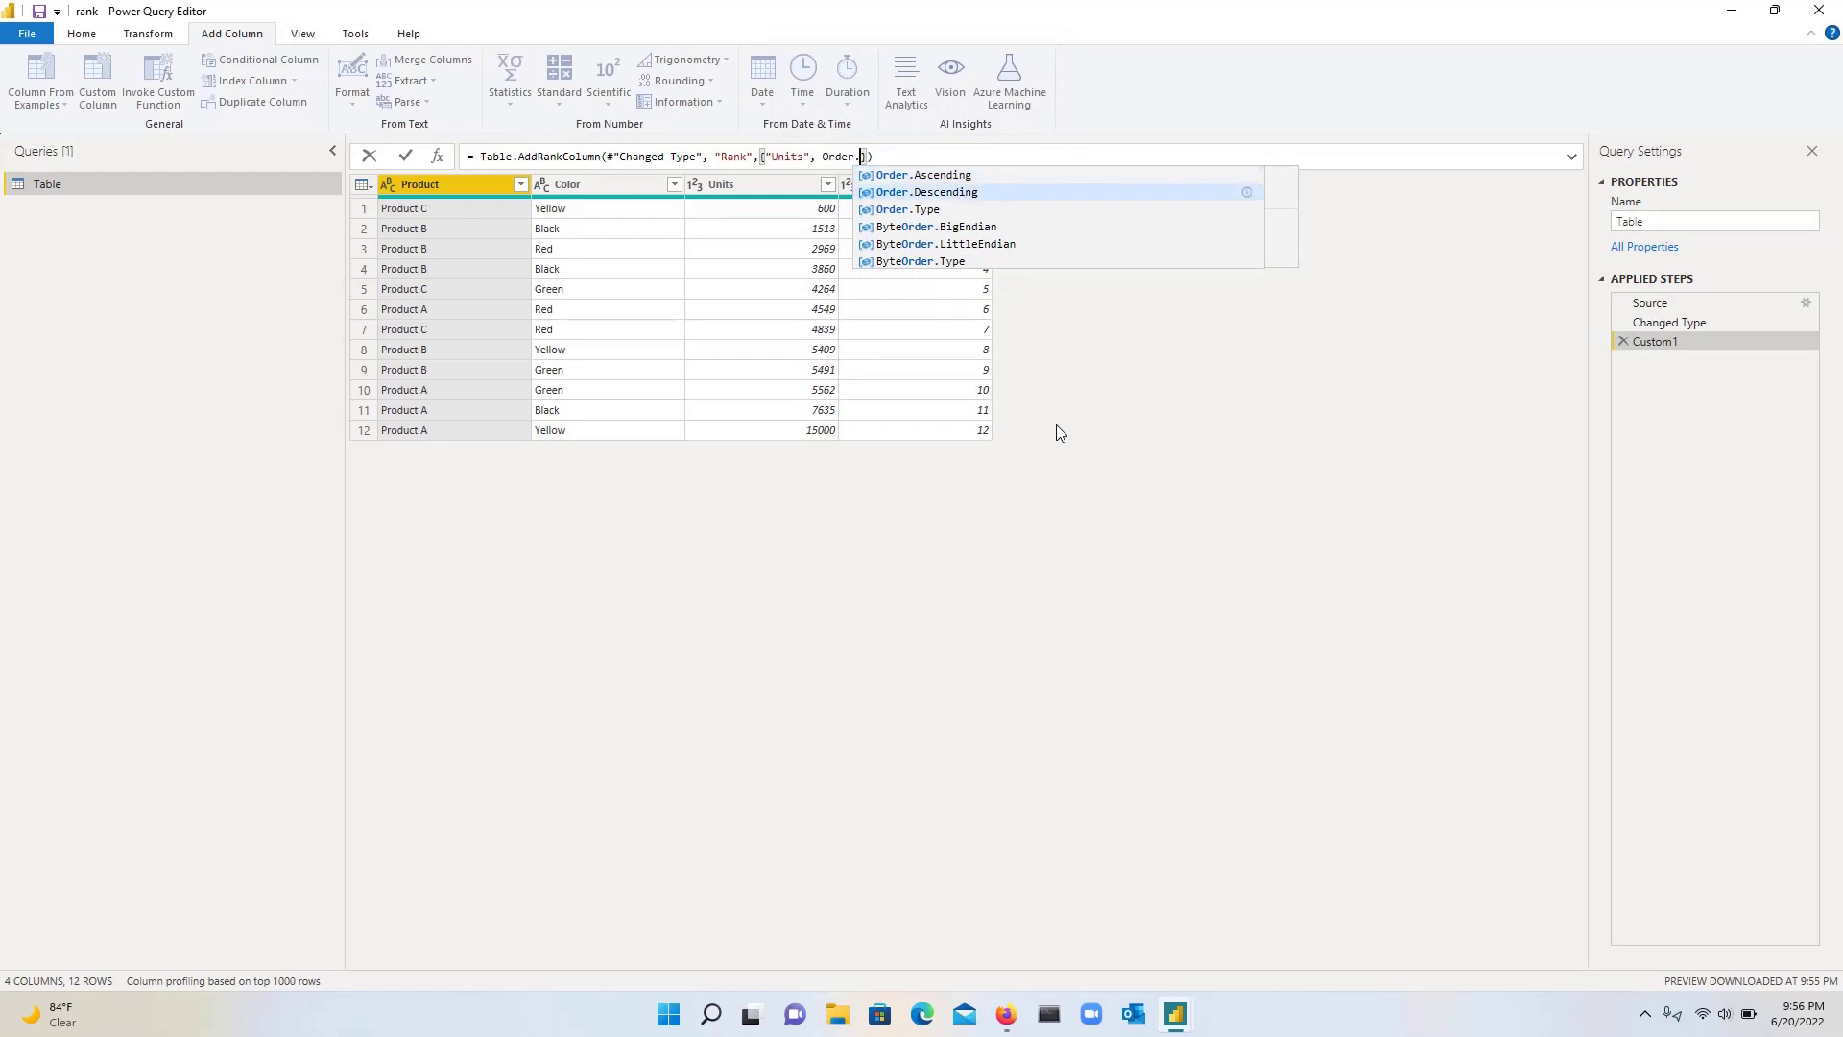
key("Up")
key("Tab")
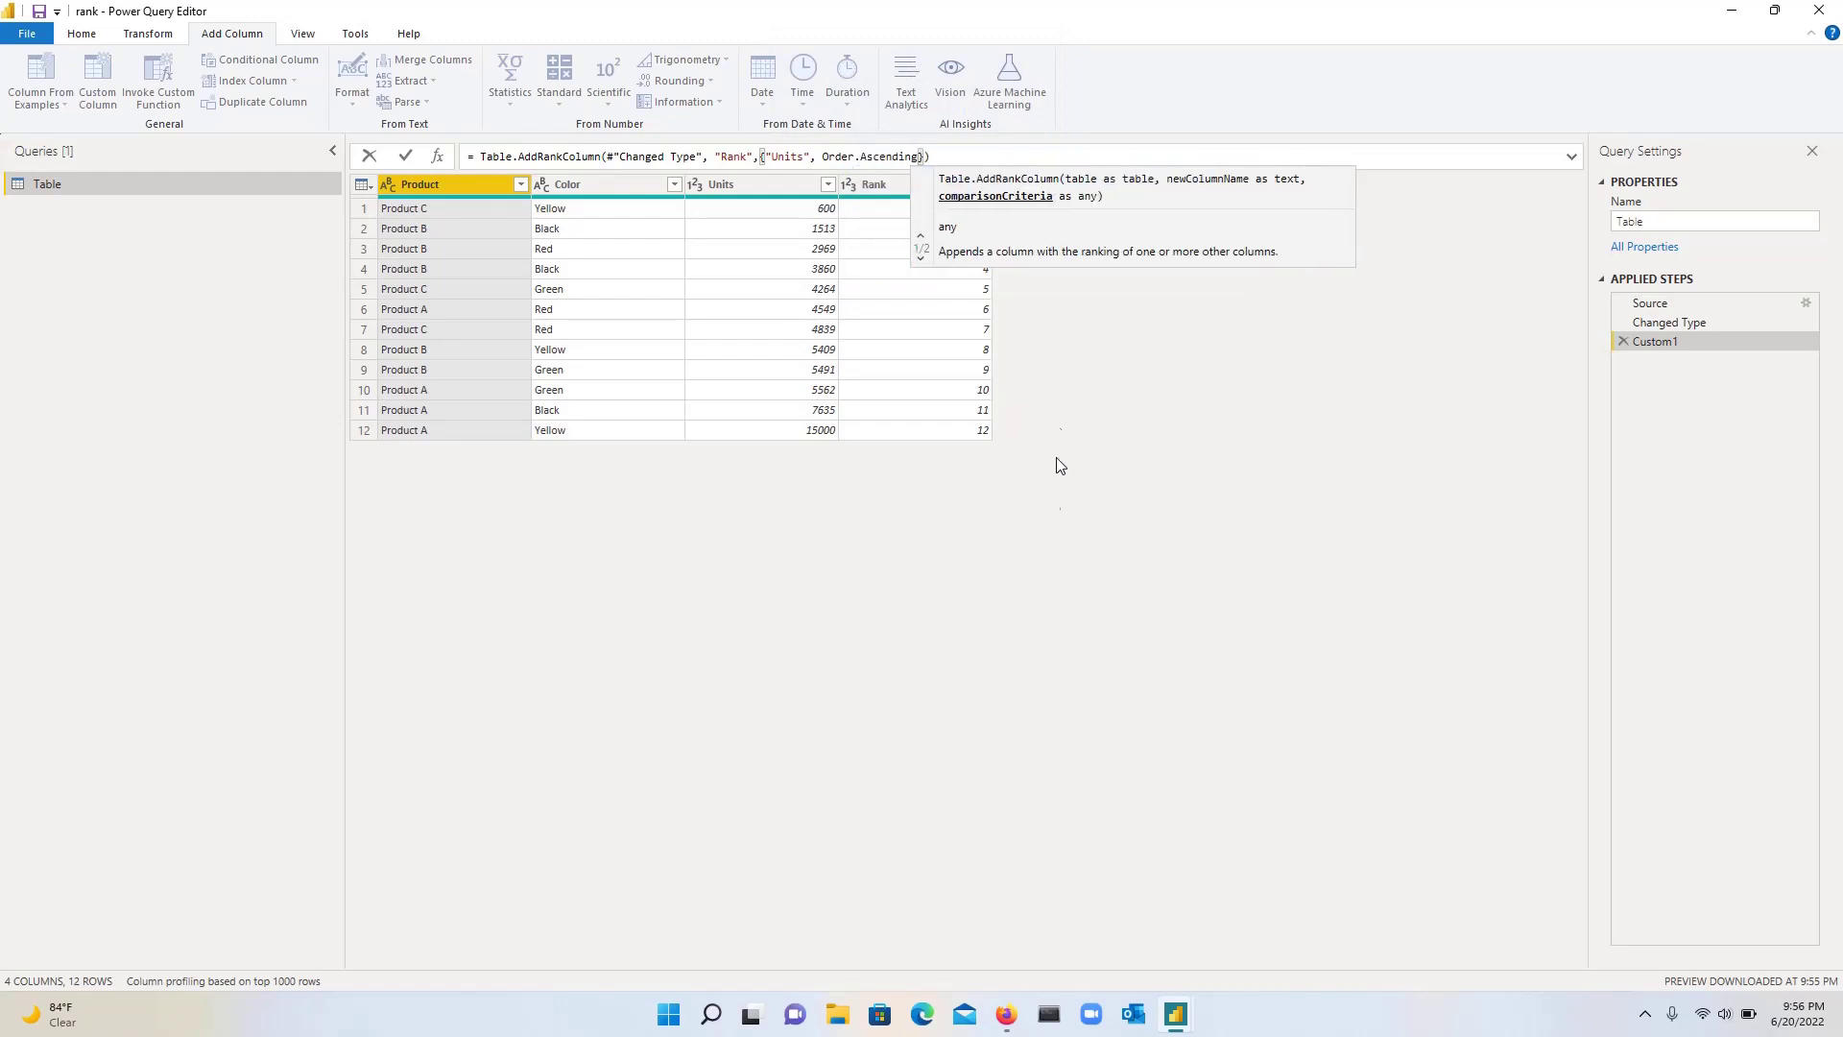
left_click(405, 156)
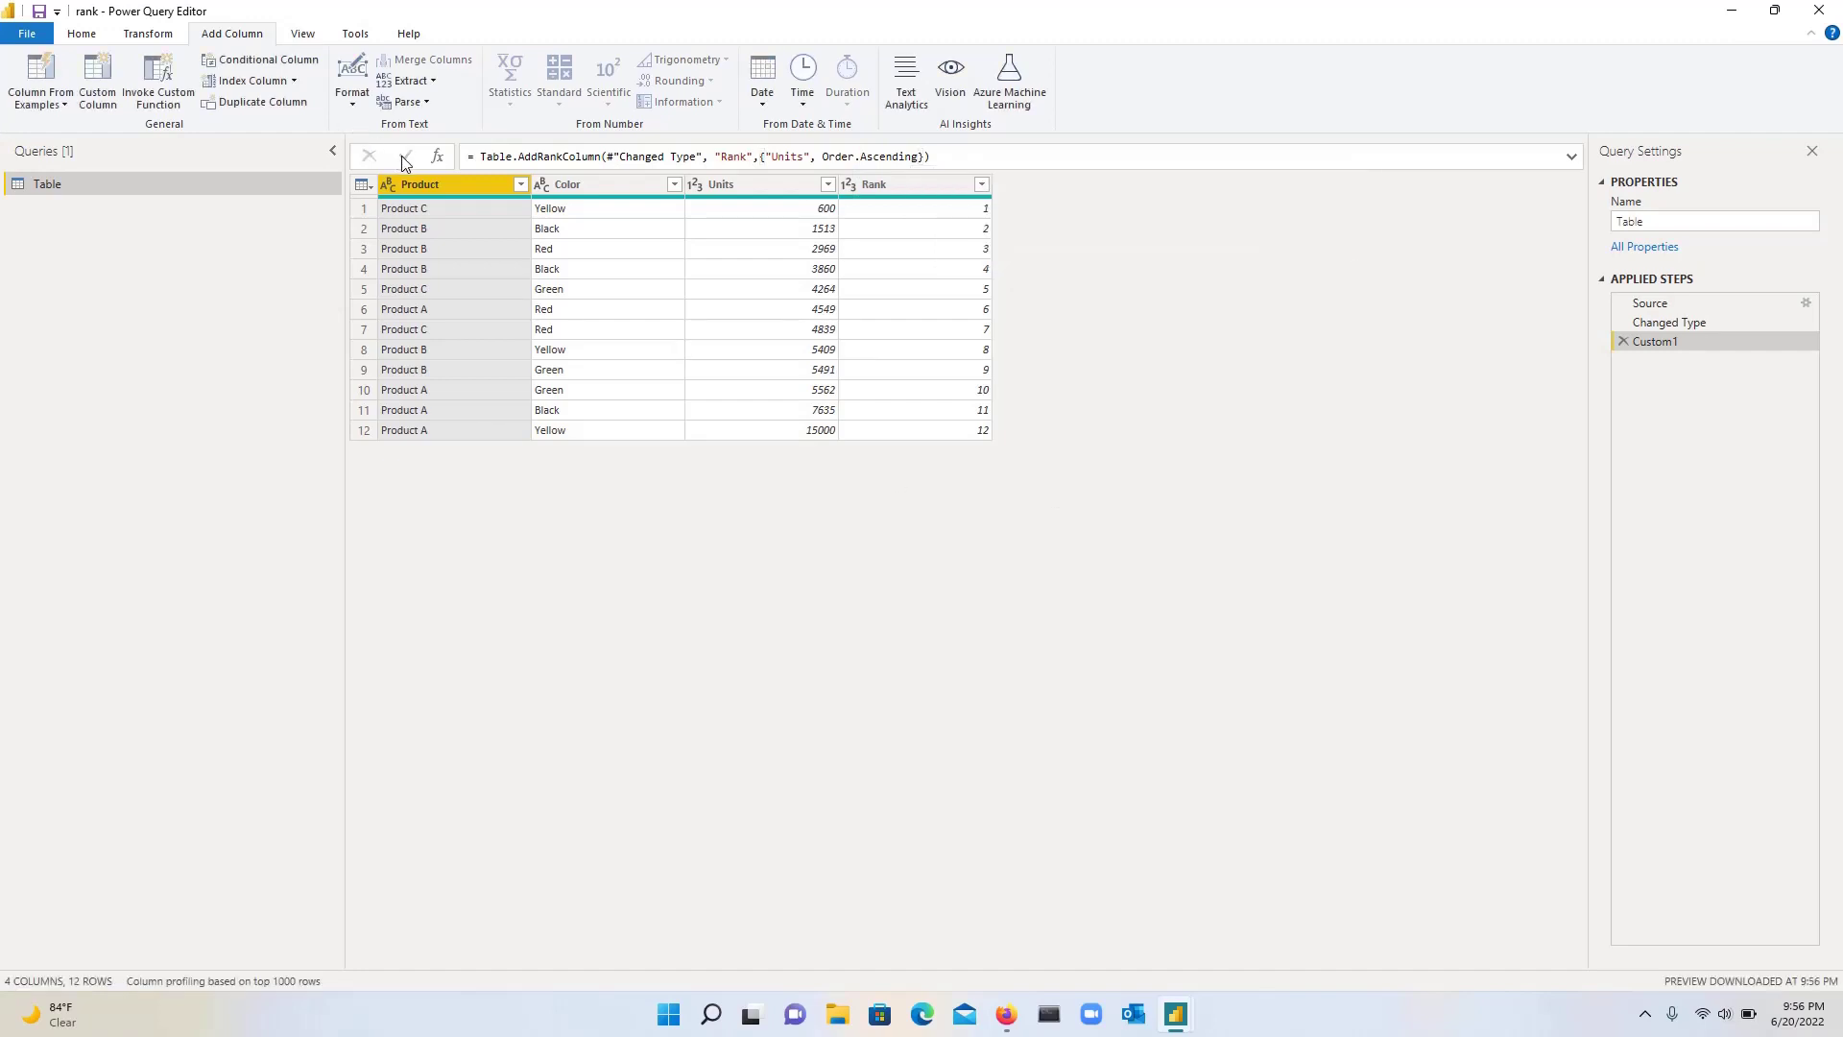
Change the sort order in the rank formula to Order.Descending
left_click(886, 156)
key("BackSpace")
key("BackSpace")
key("BackSpace")
key("BackSpace")
key("BackSpace")
key("BackSpace")
key("BackSpace")
key("BackSpace")
key("BackSpace")
key("Caps_Lock")
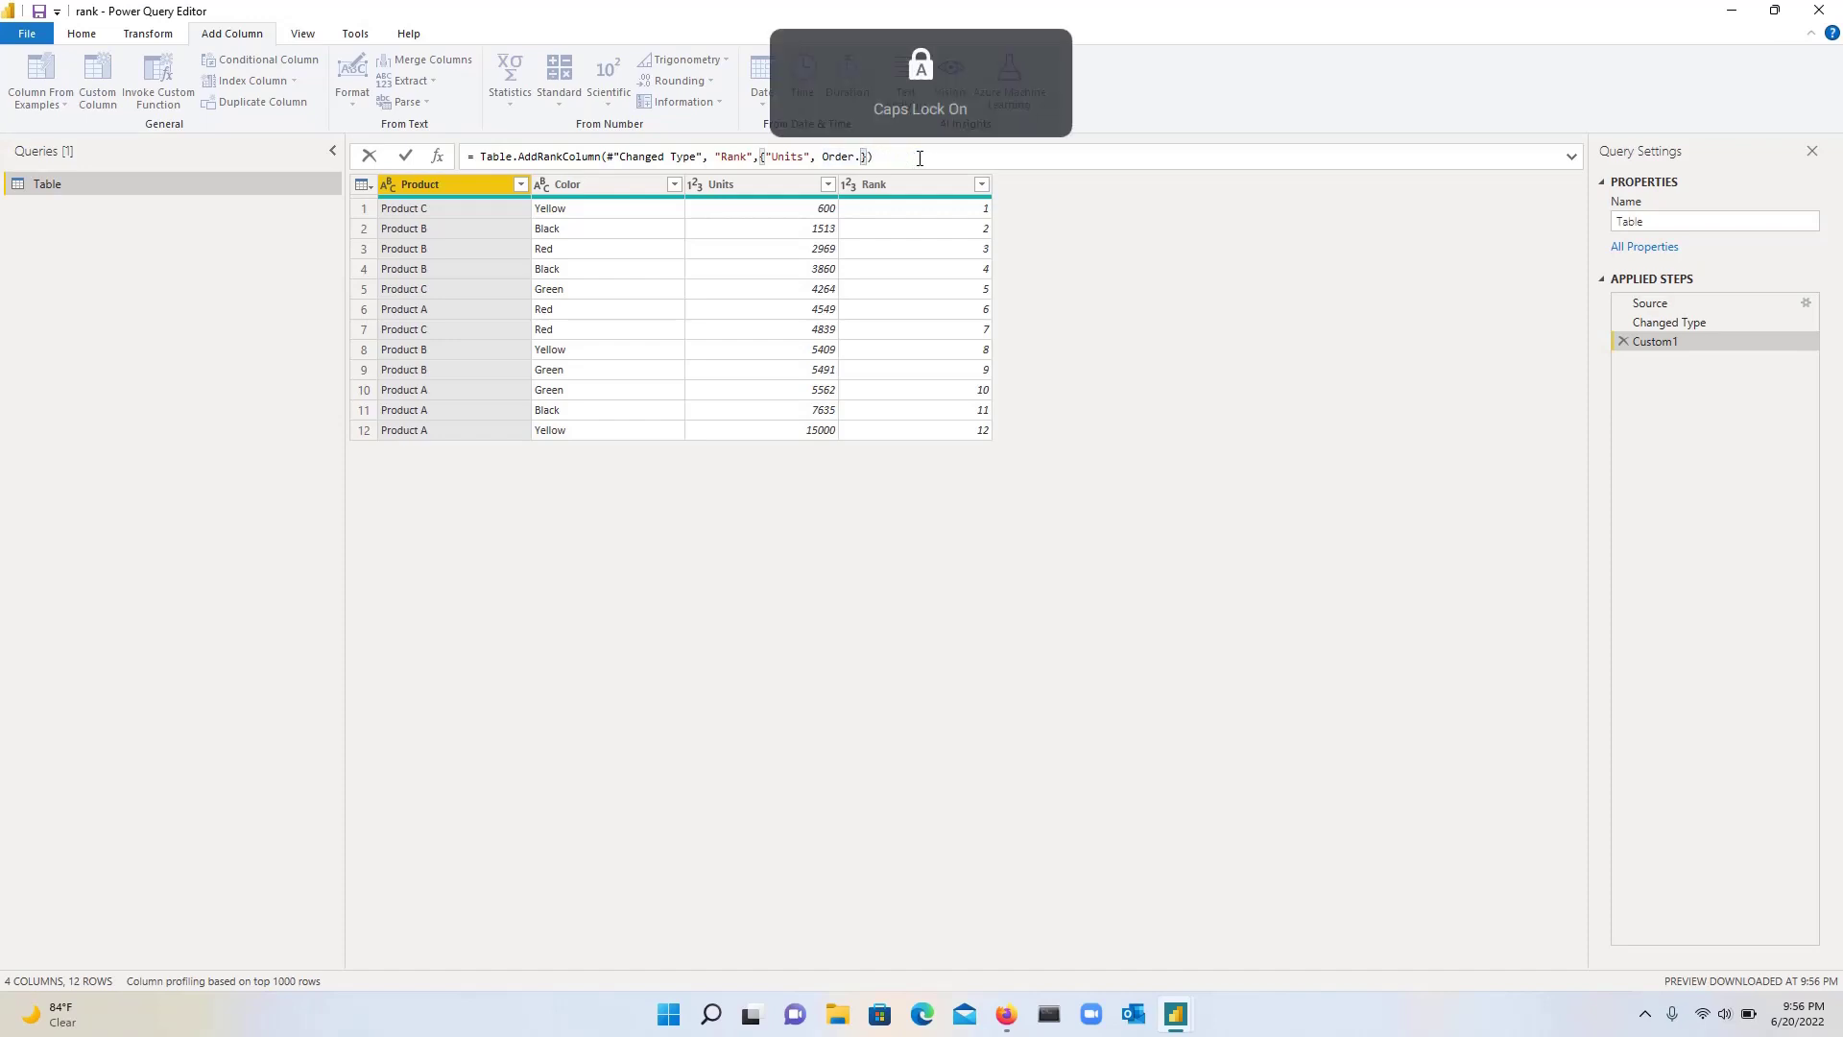
type("Descending")
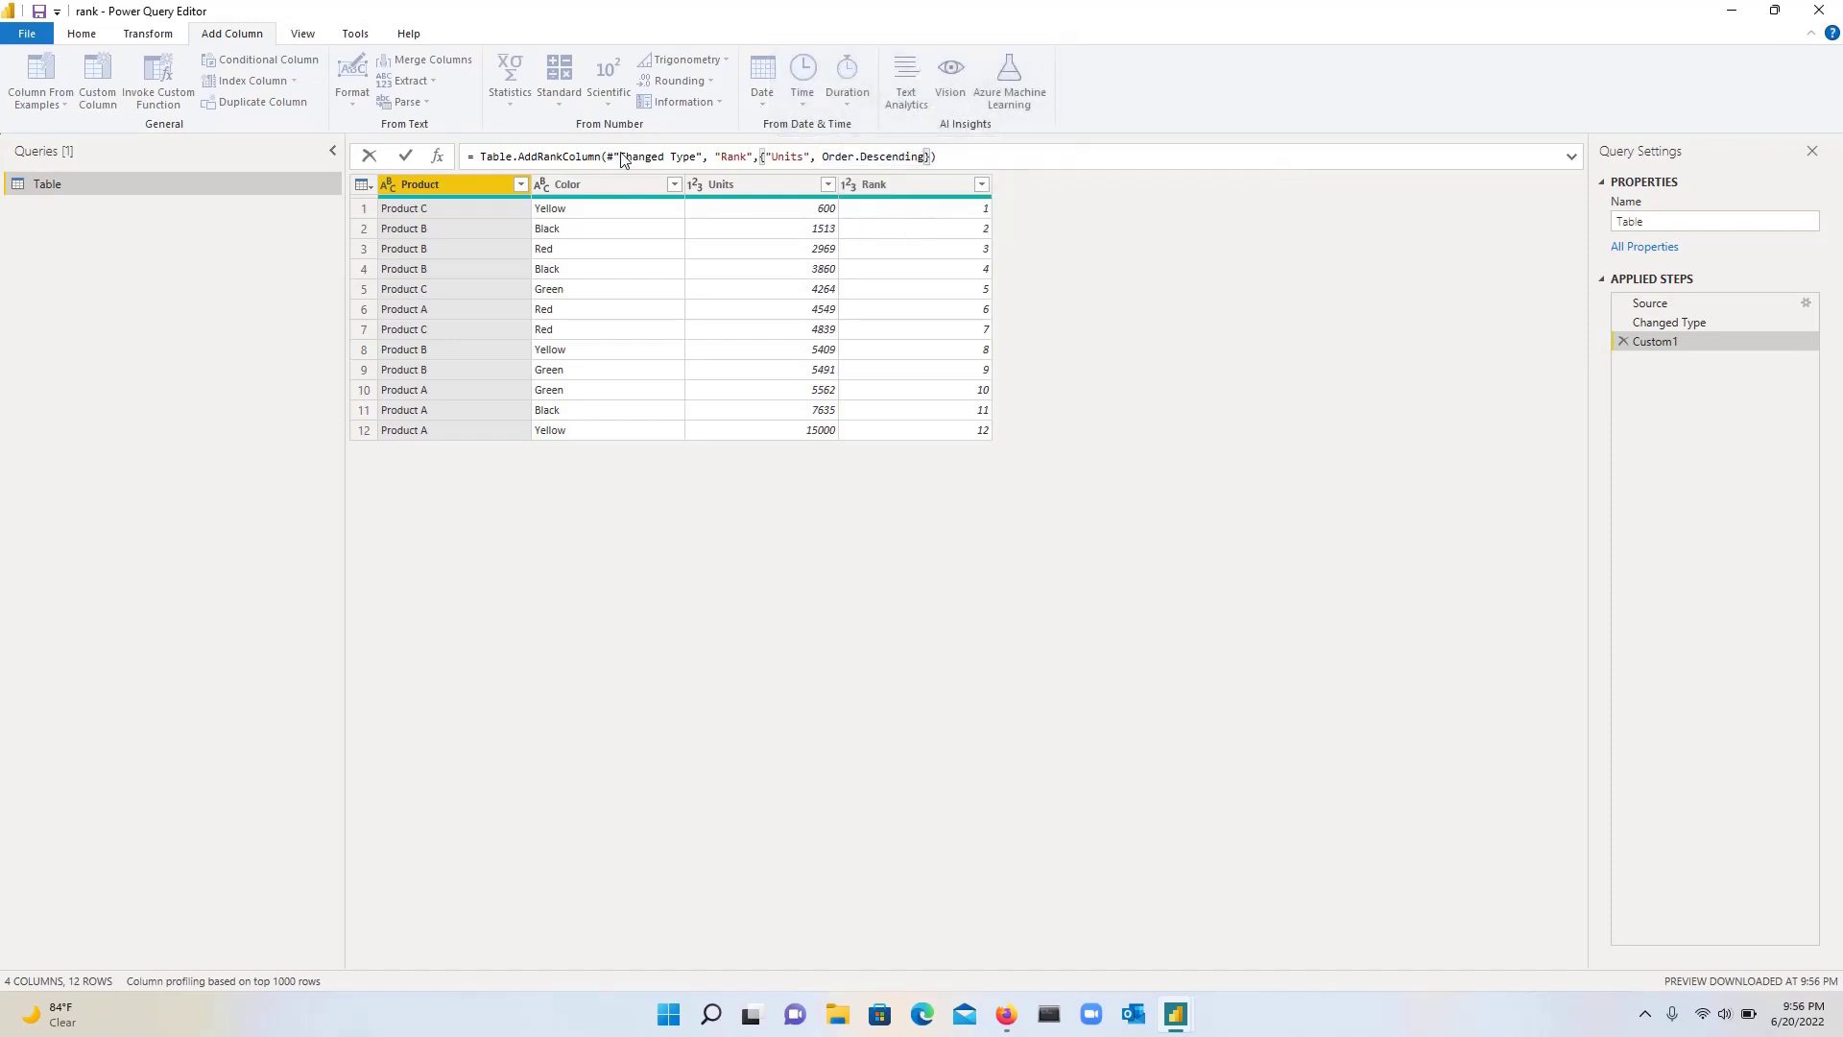
left_click(404, 157)
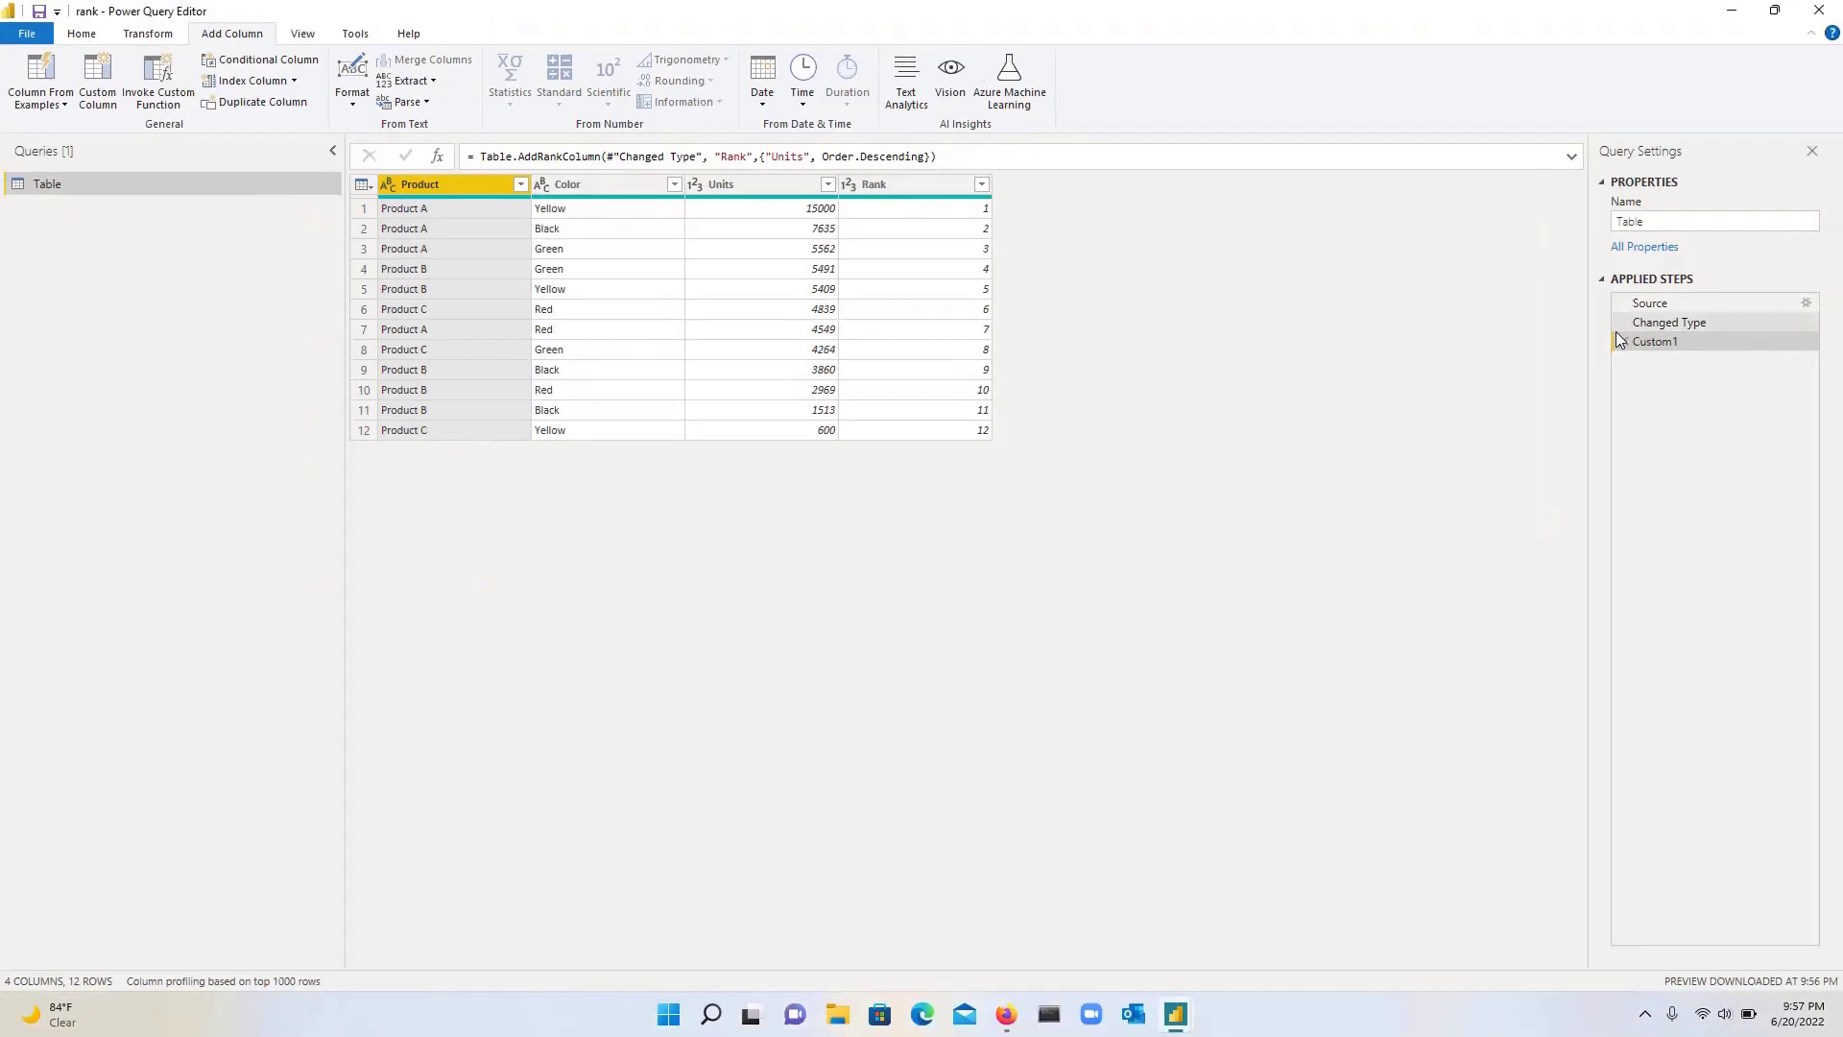
Delete the Custom1 step, then group by Product with All Rows into a column named Group
left_click(1623, 342)
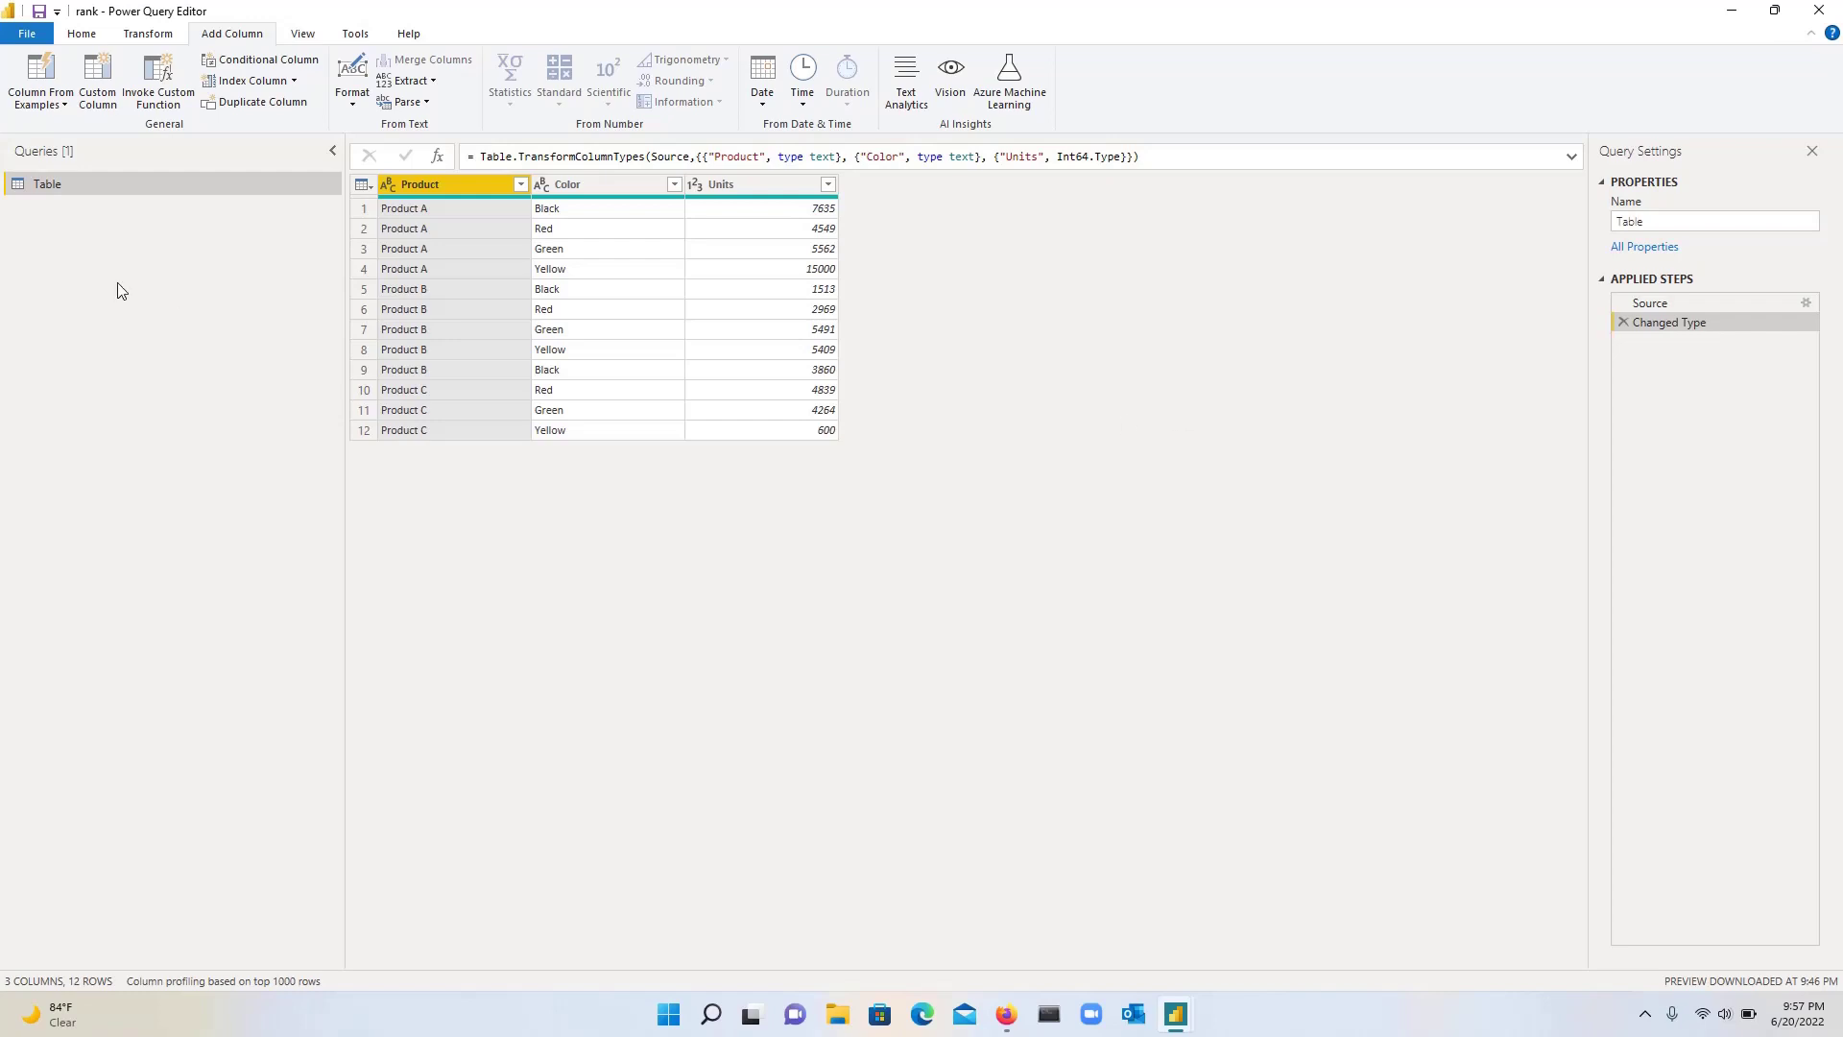
left_click(85, 33)
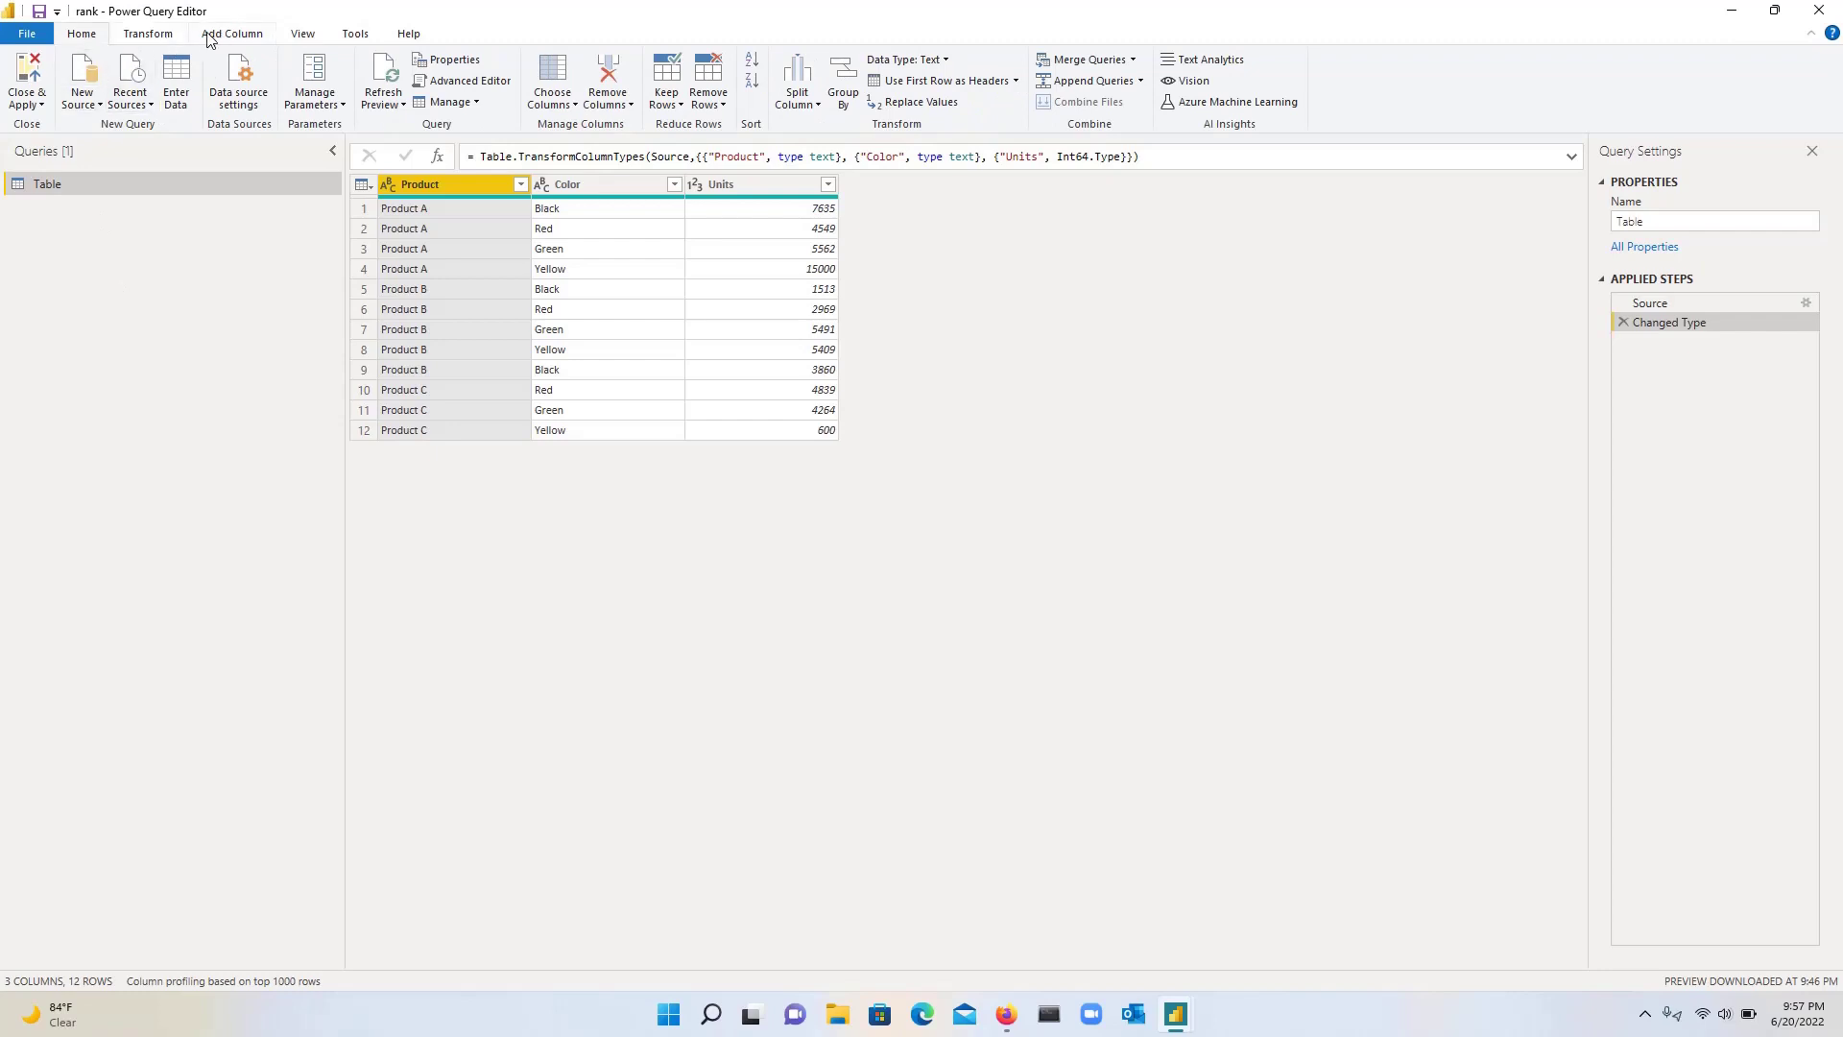
left_click(161, 39)
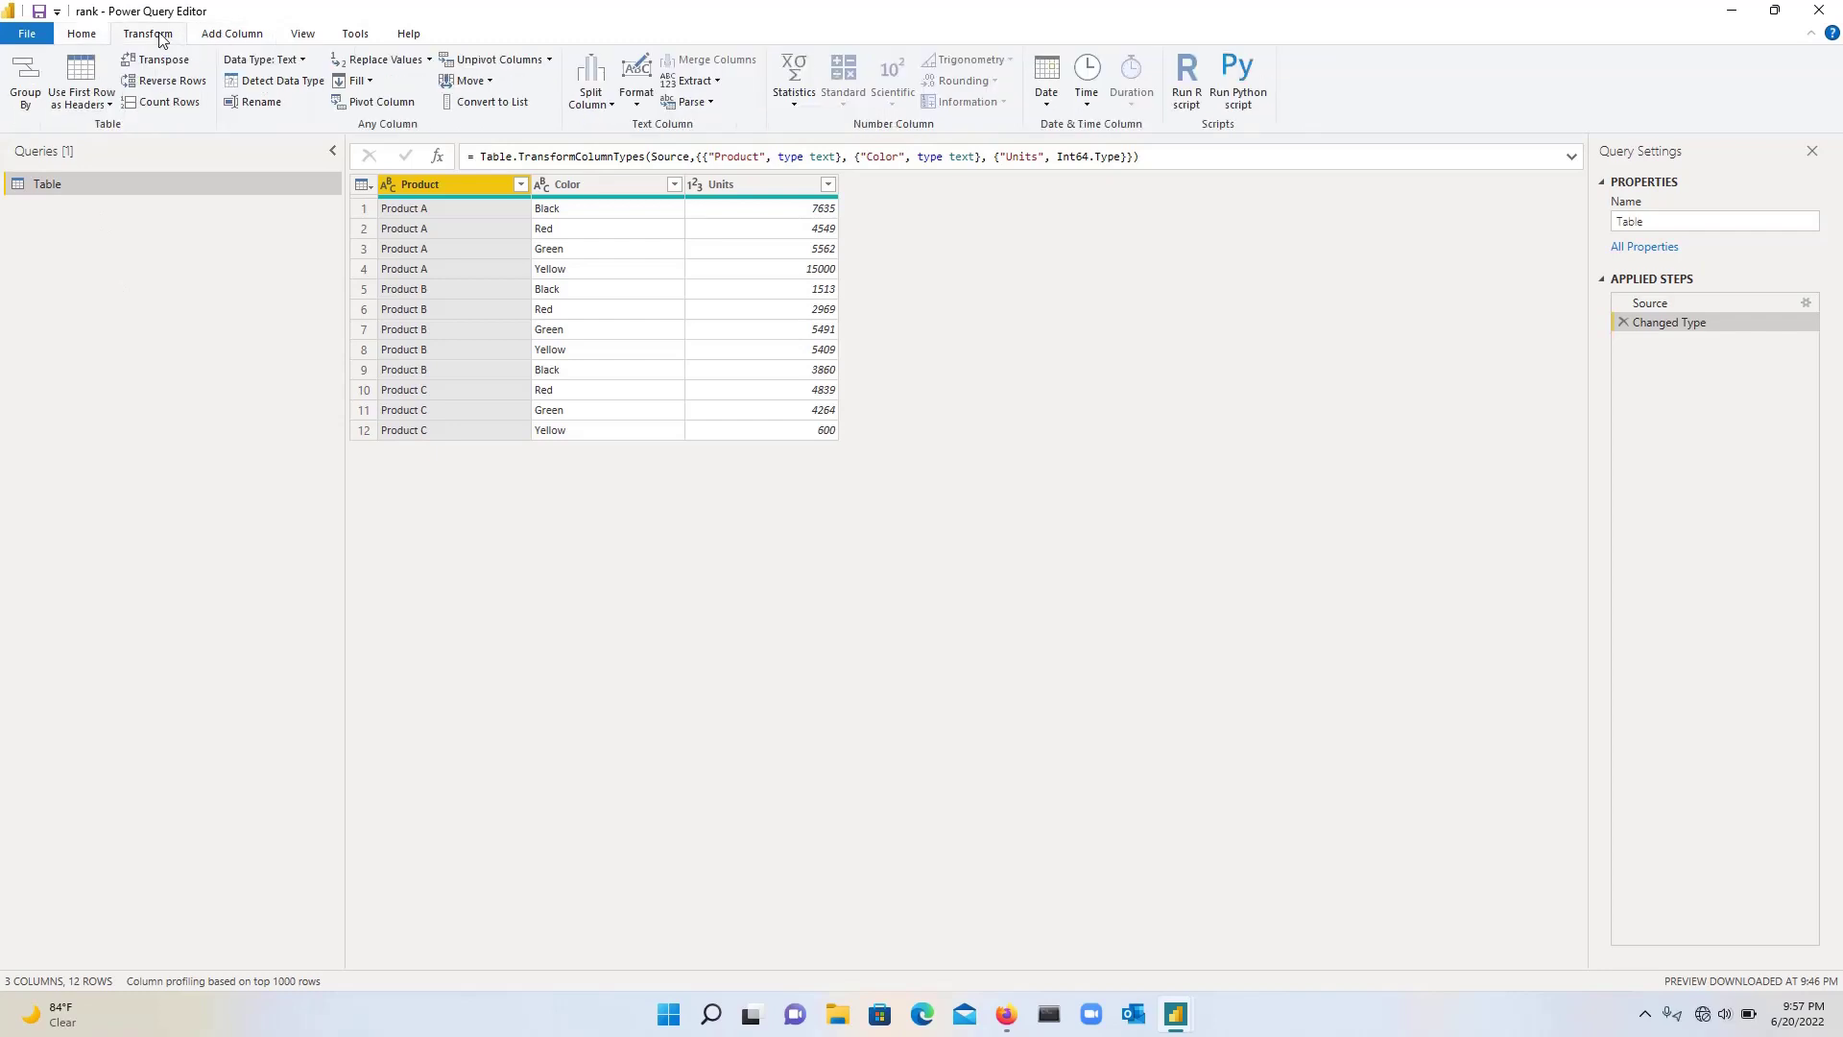
left_click(26, 86)
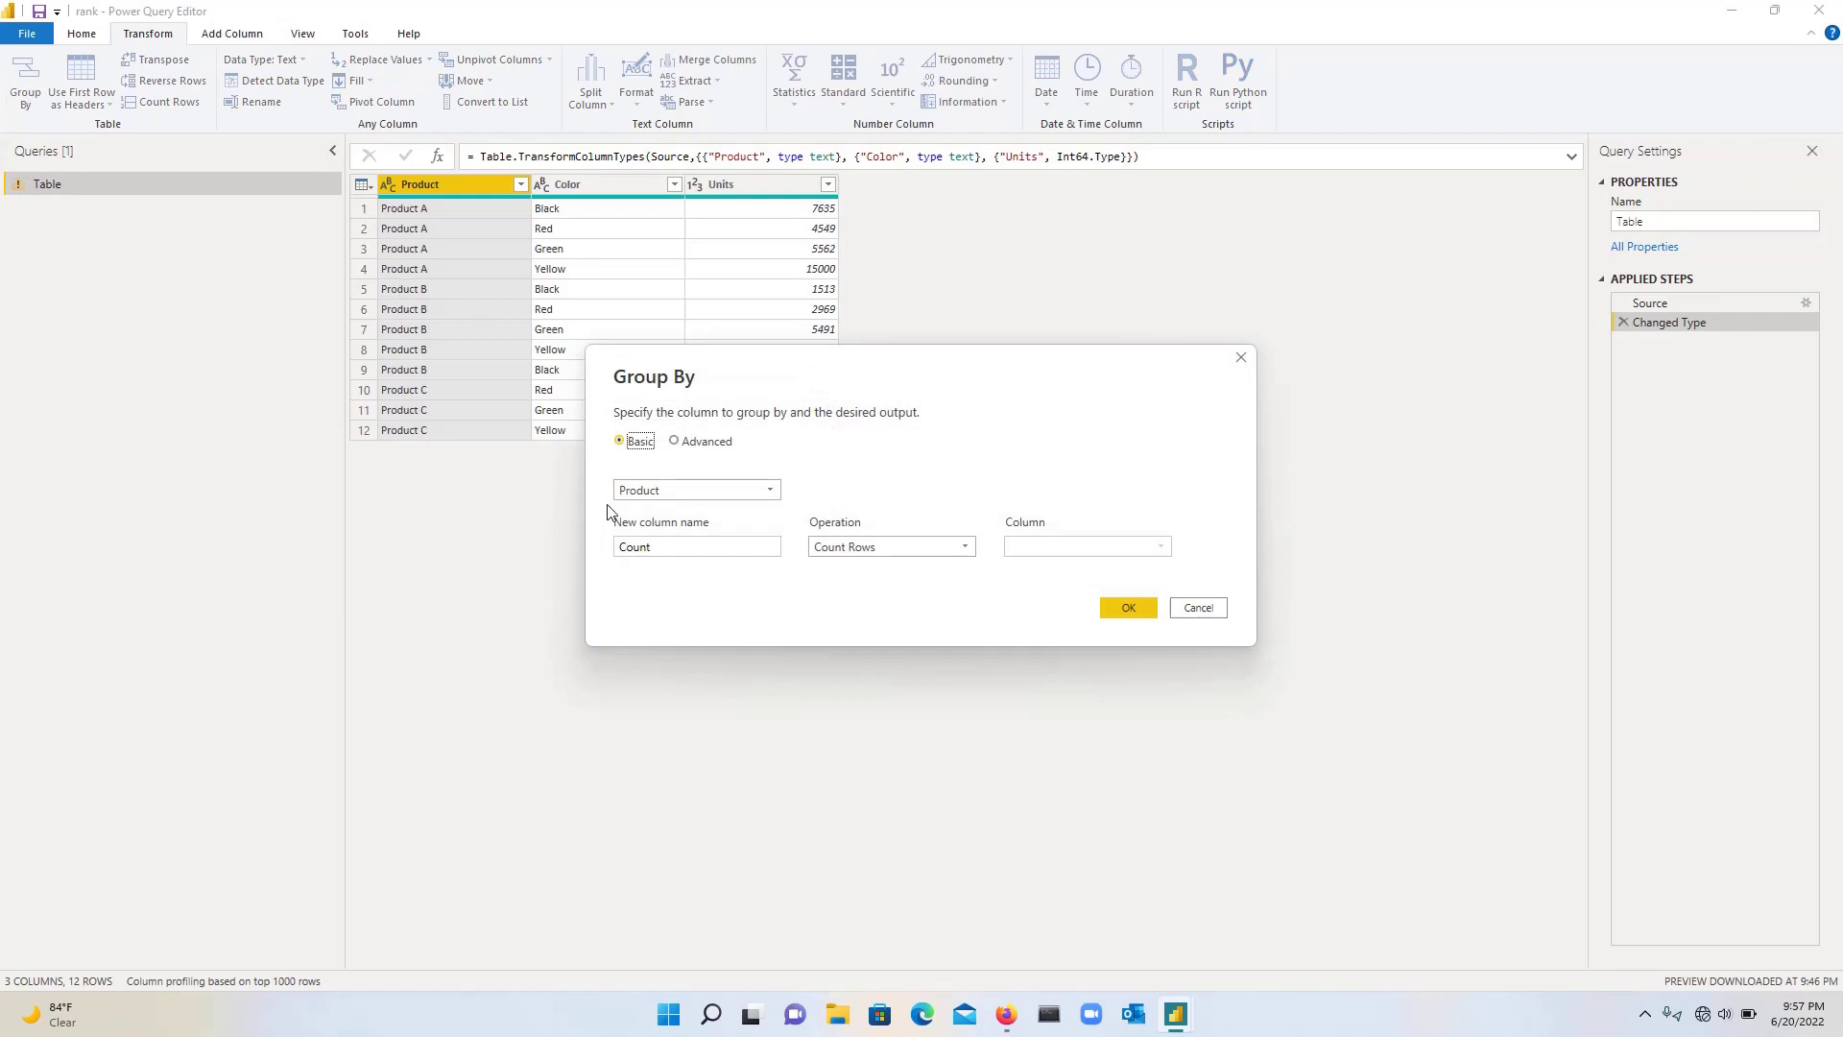
double_click(698, 546)
type("Group")
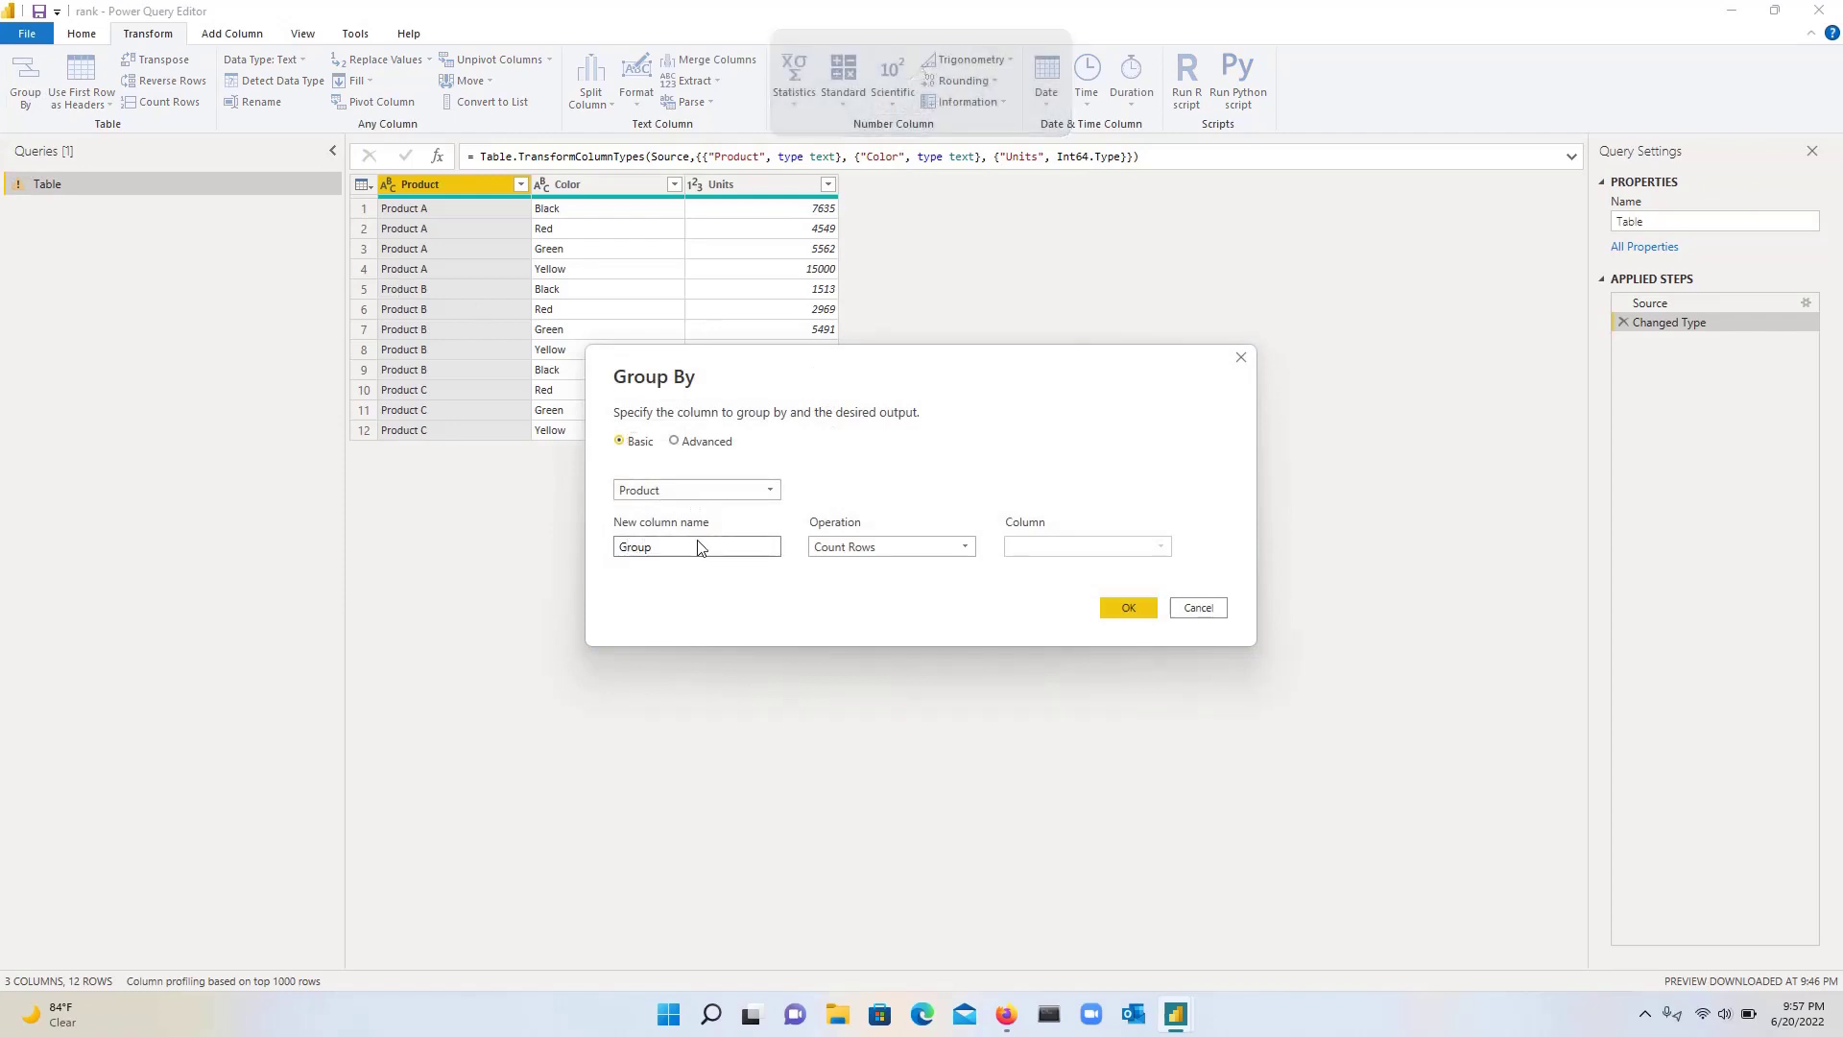
left_click(884, 546)
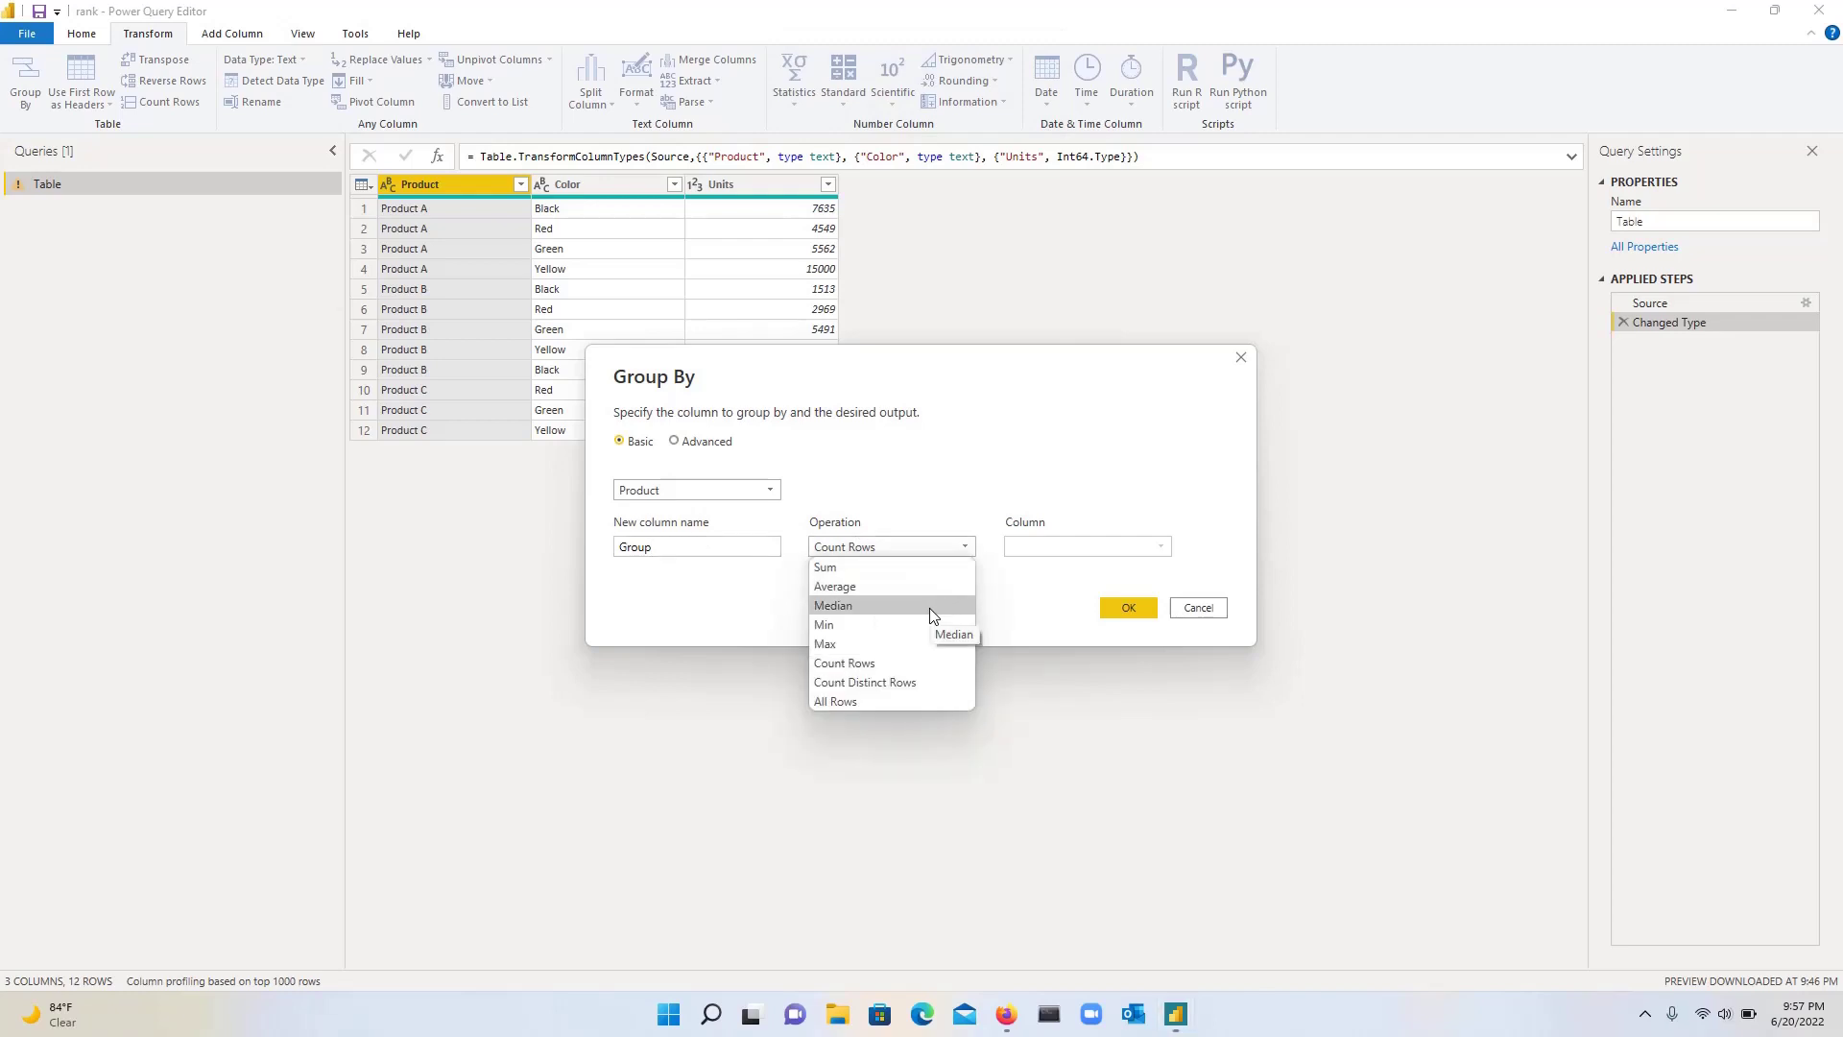
left_click(902, 704)
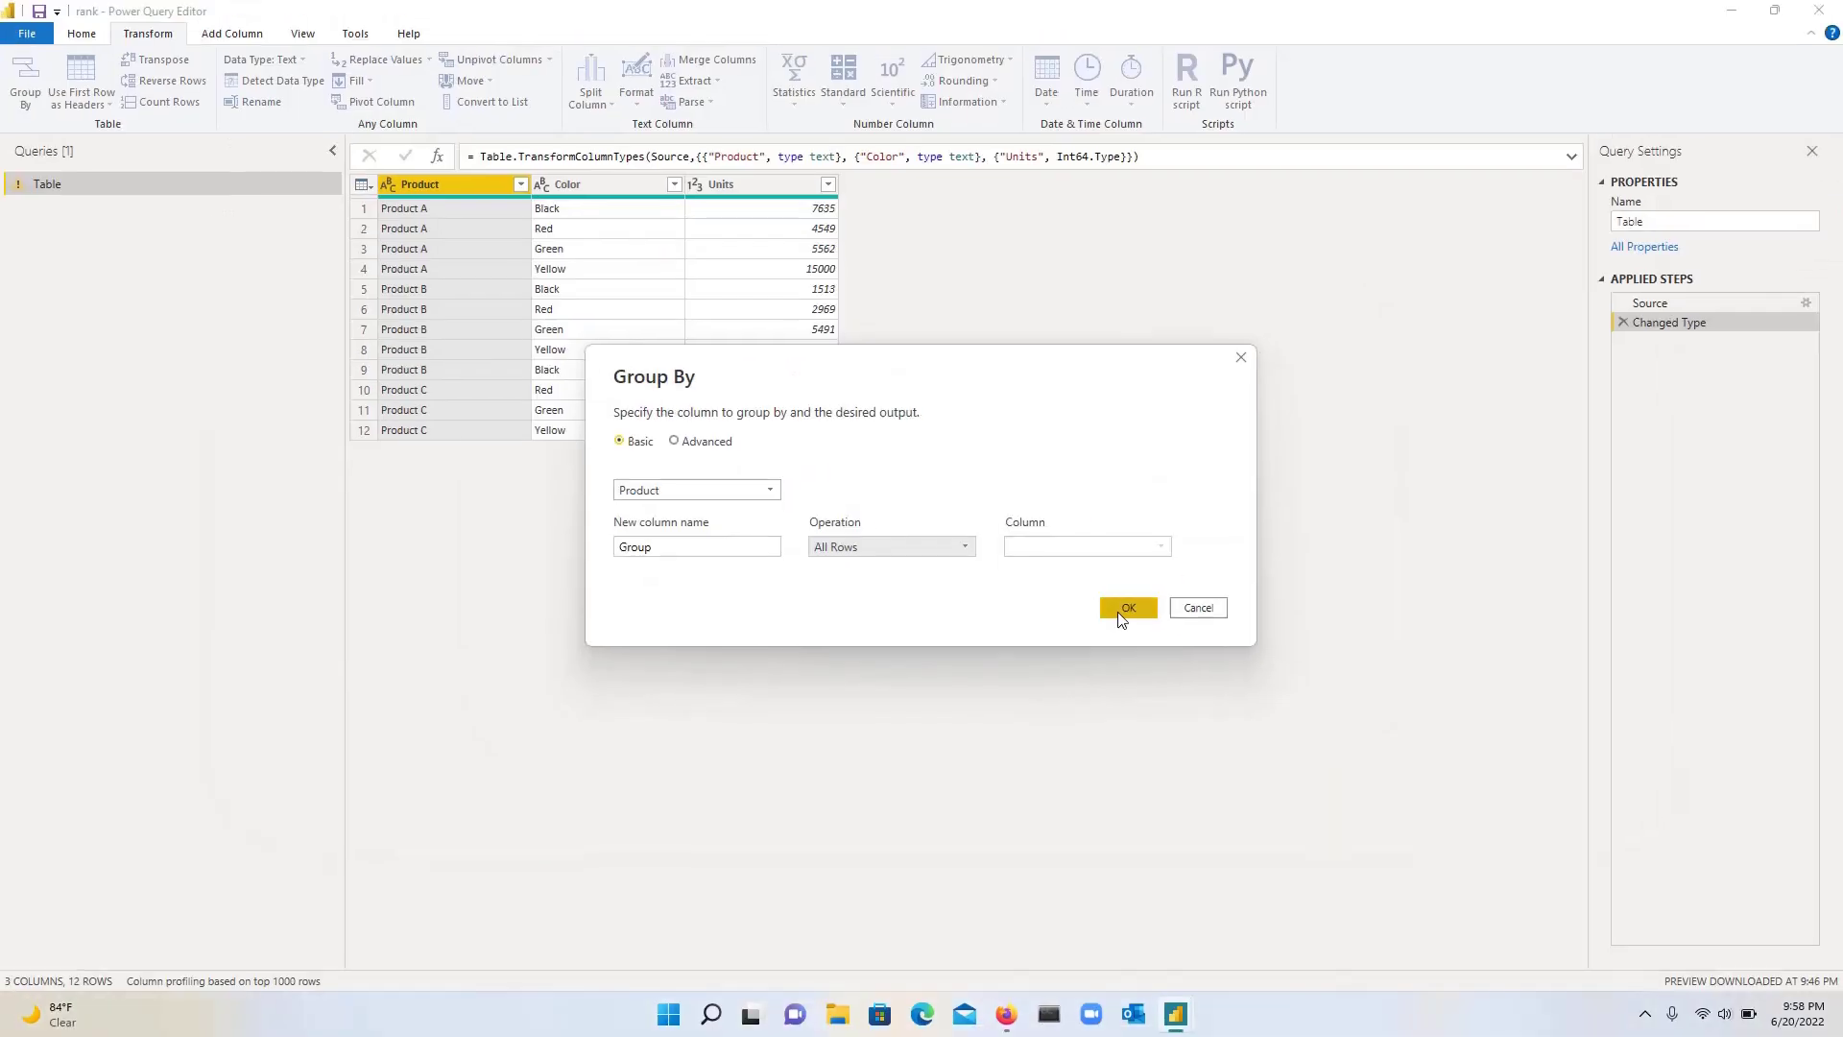
left_click(1363, 644)
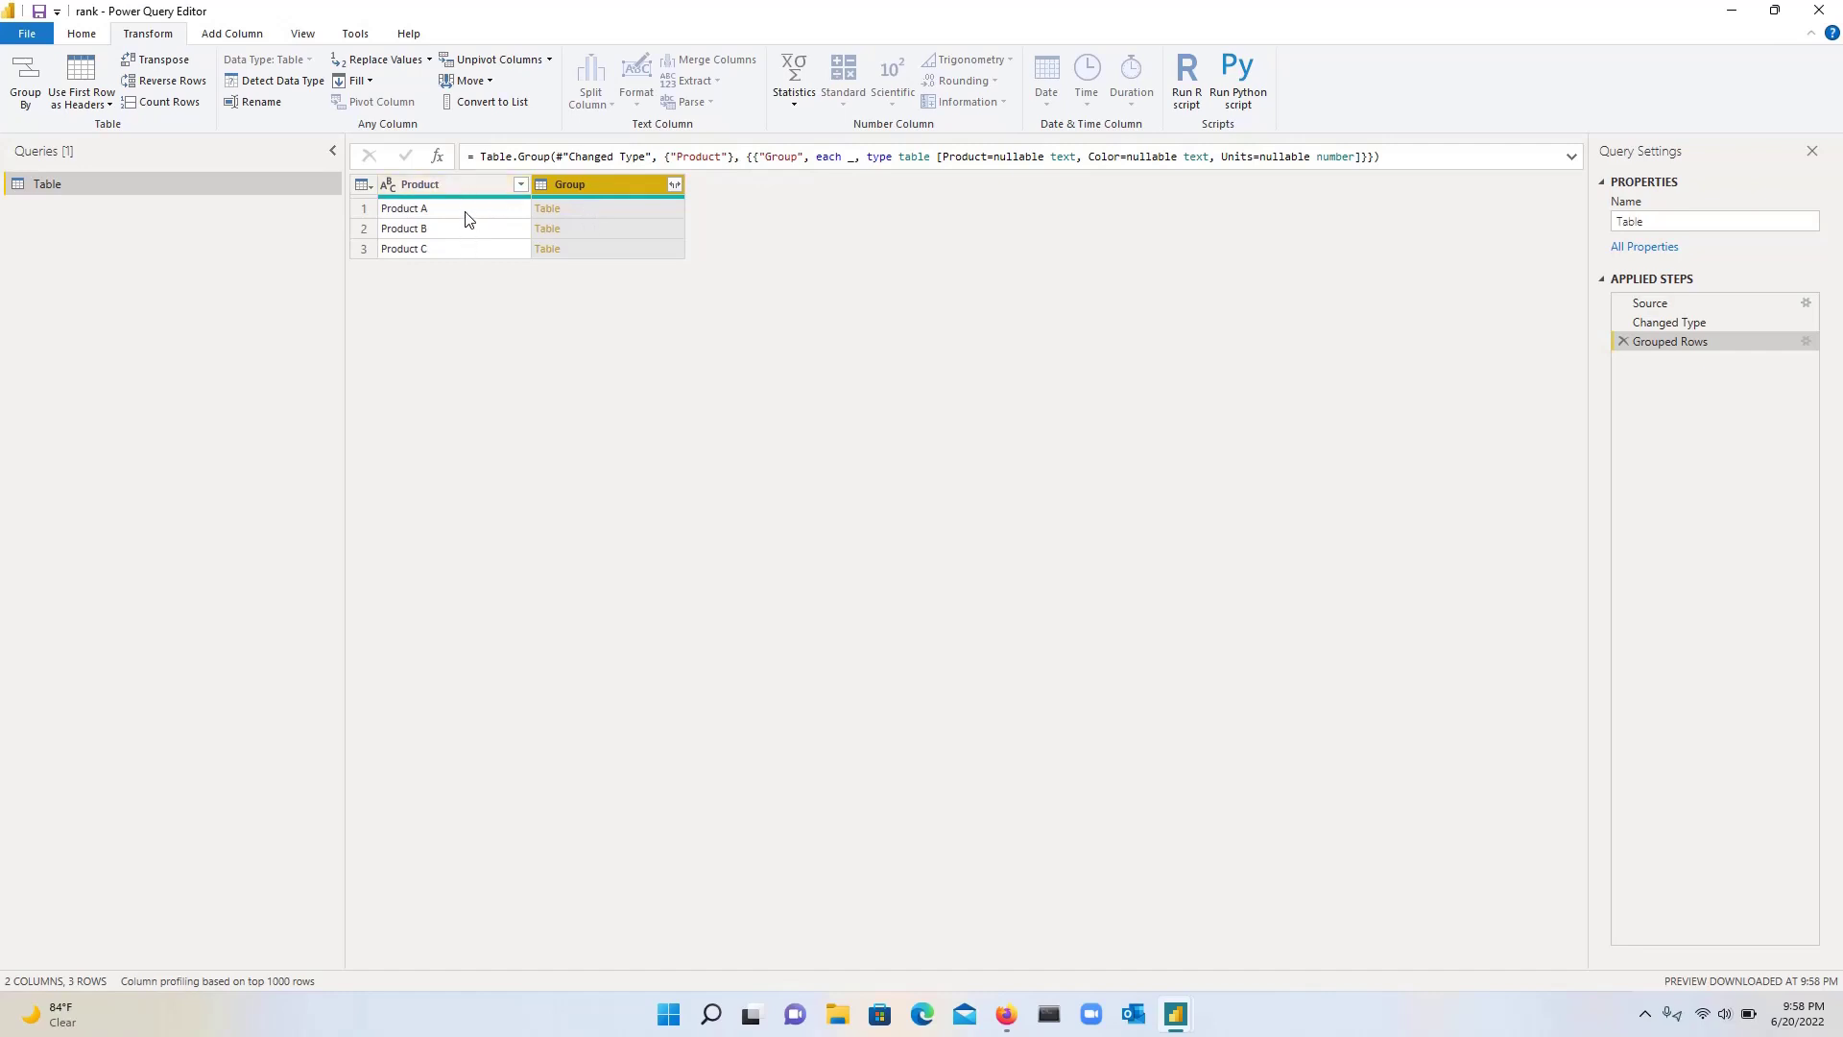
Preview the nested Group tables of Products A, B and C, ending on Product A
left_click(613, 210)
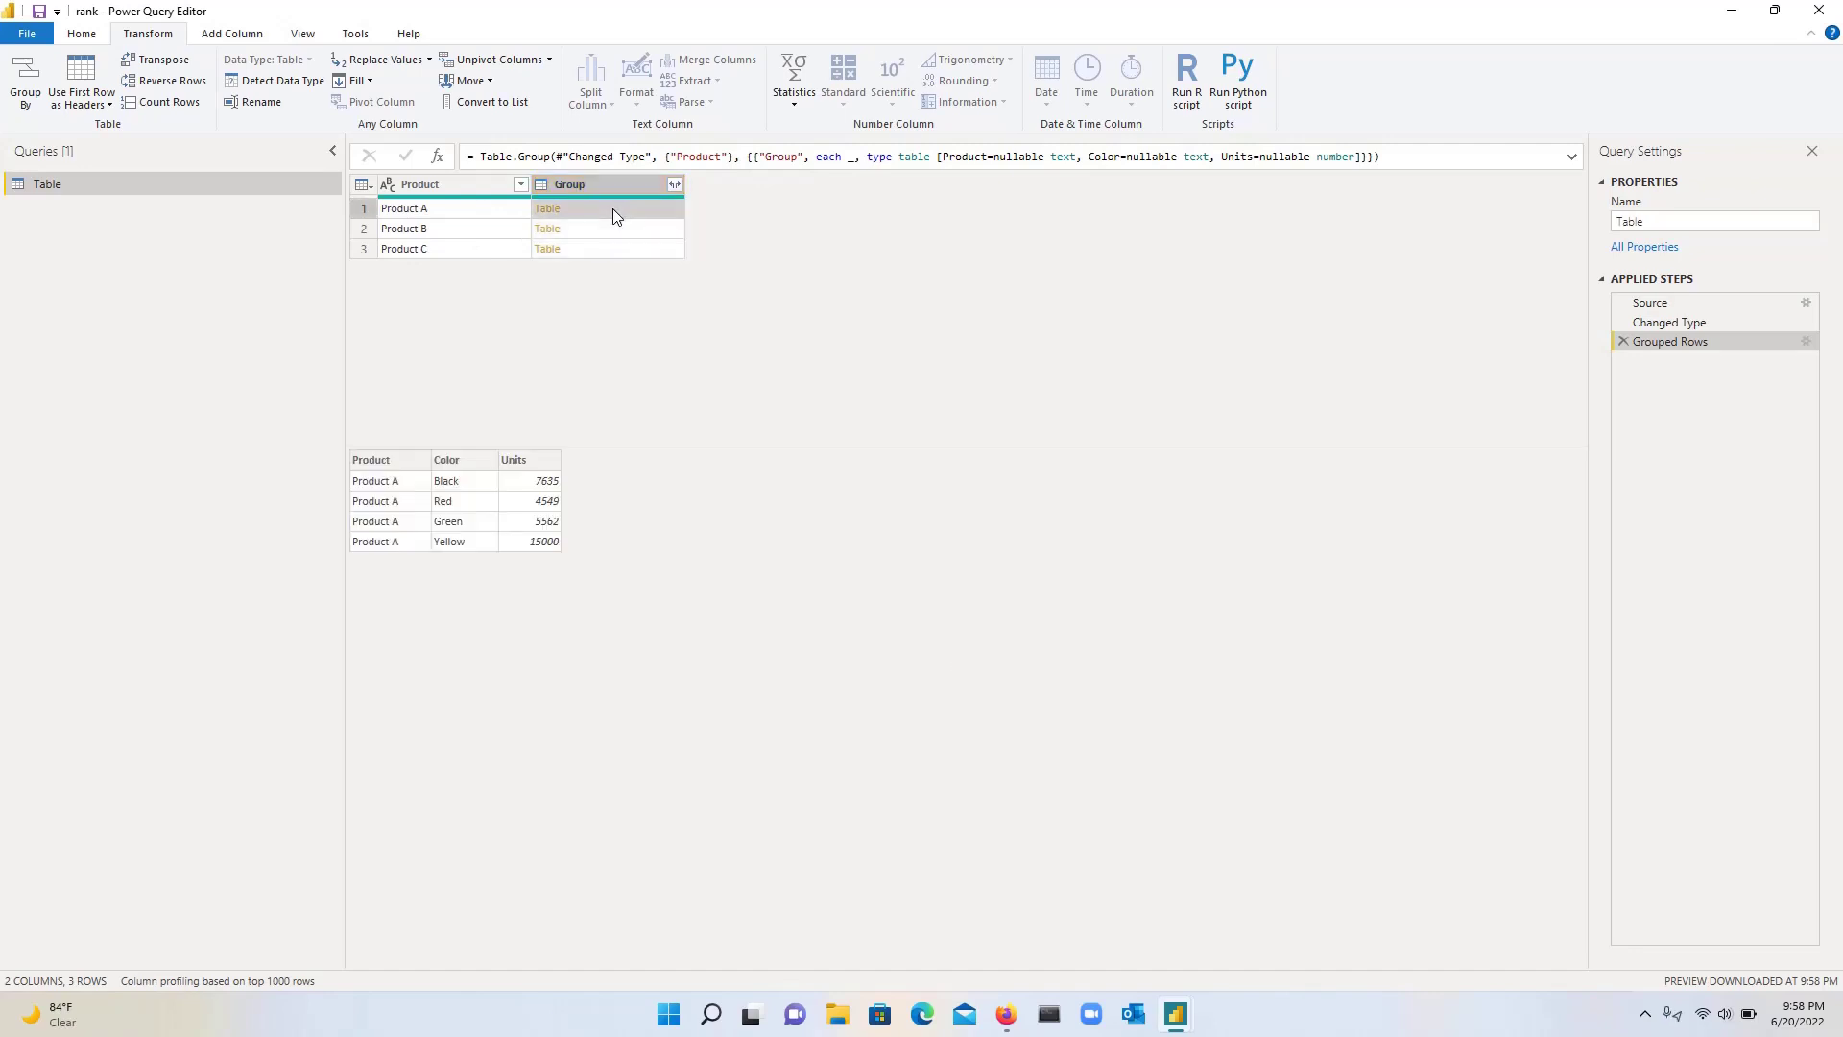
left_click(605, 234)
left_click(602, 251)
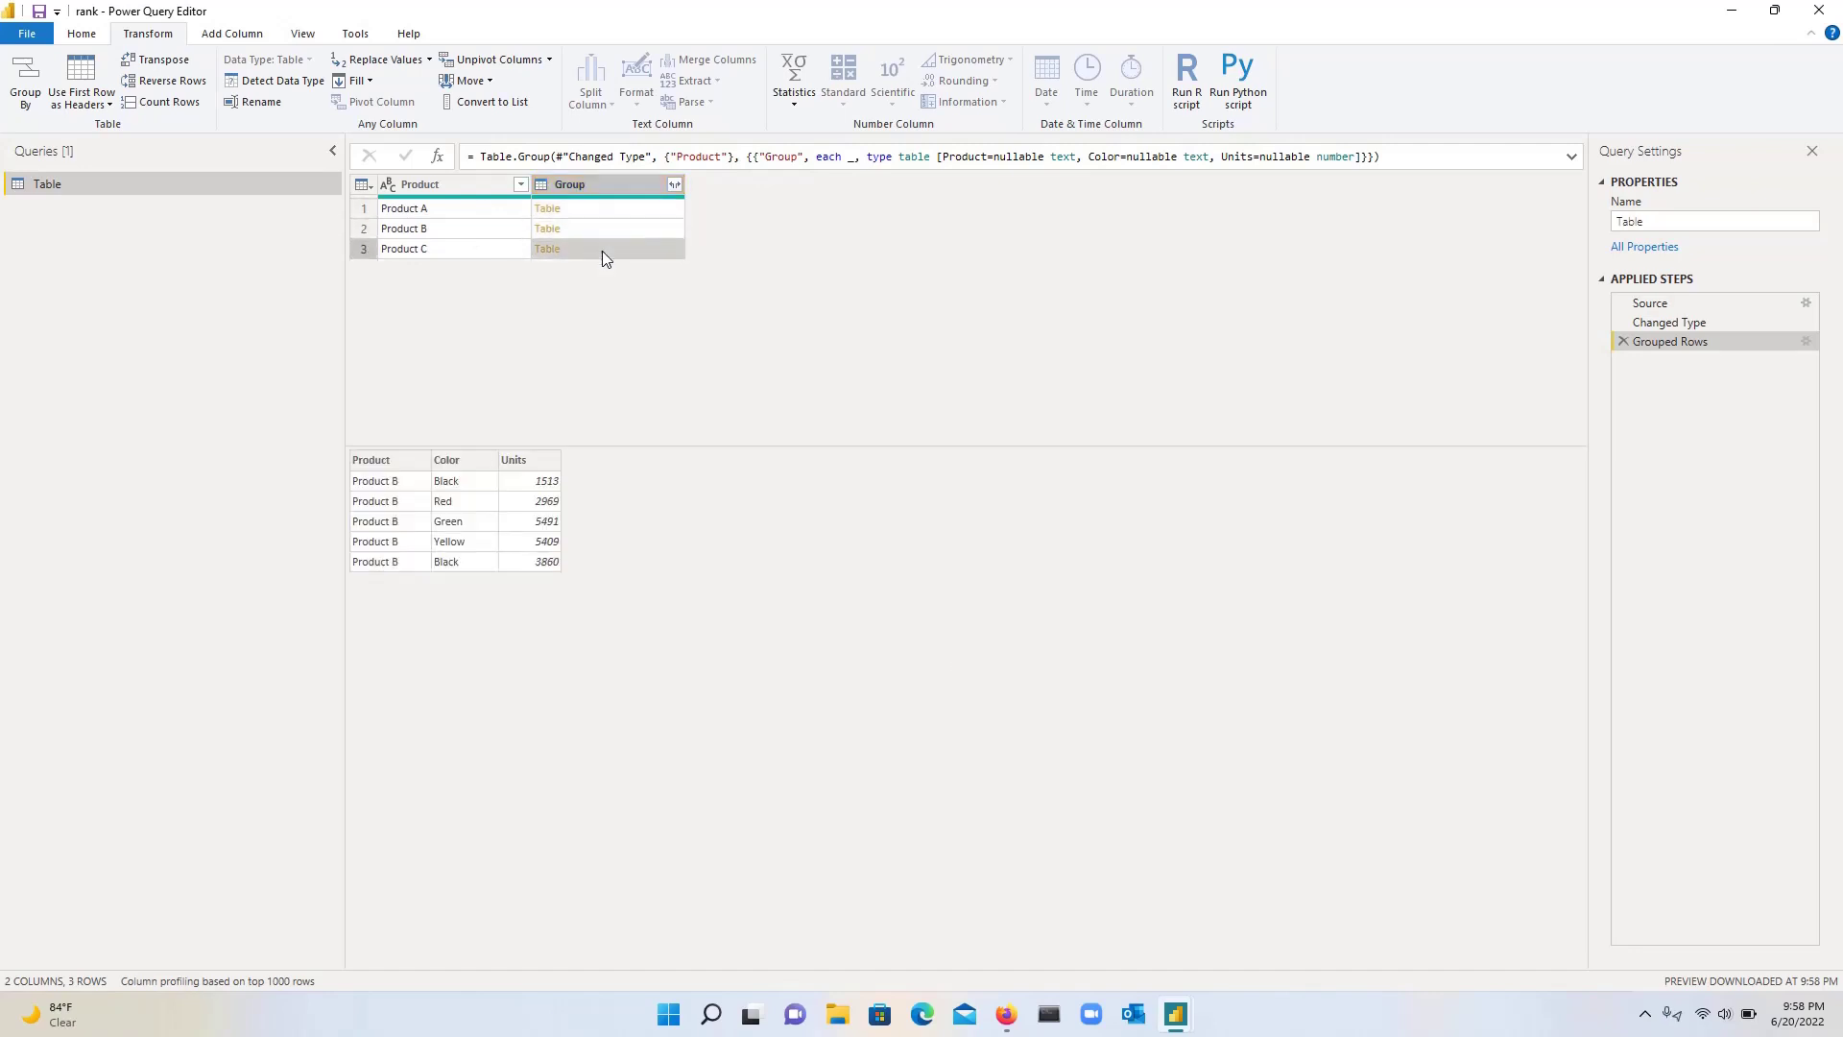
left_click(637, 211)
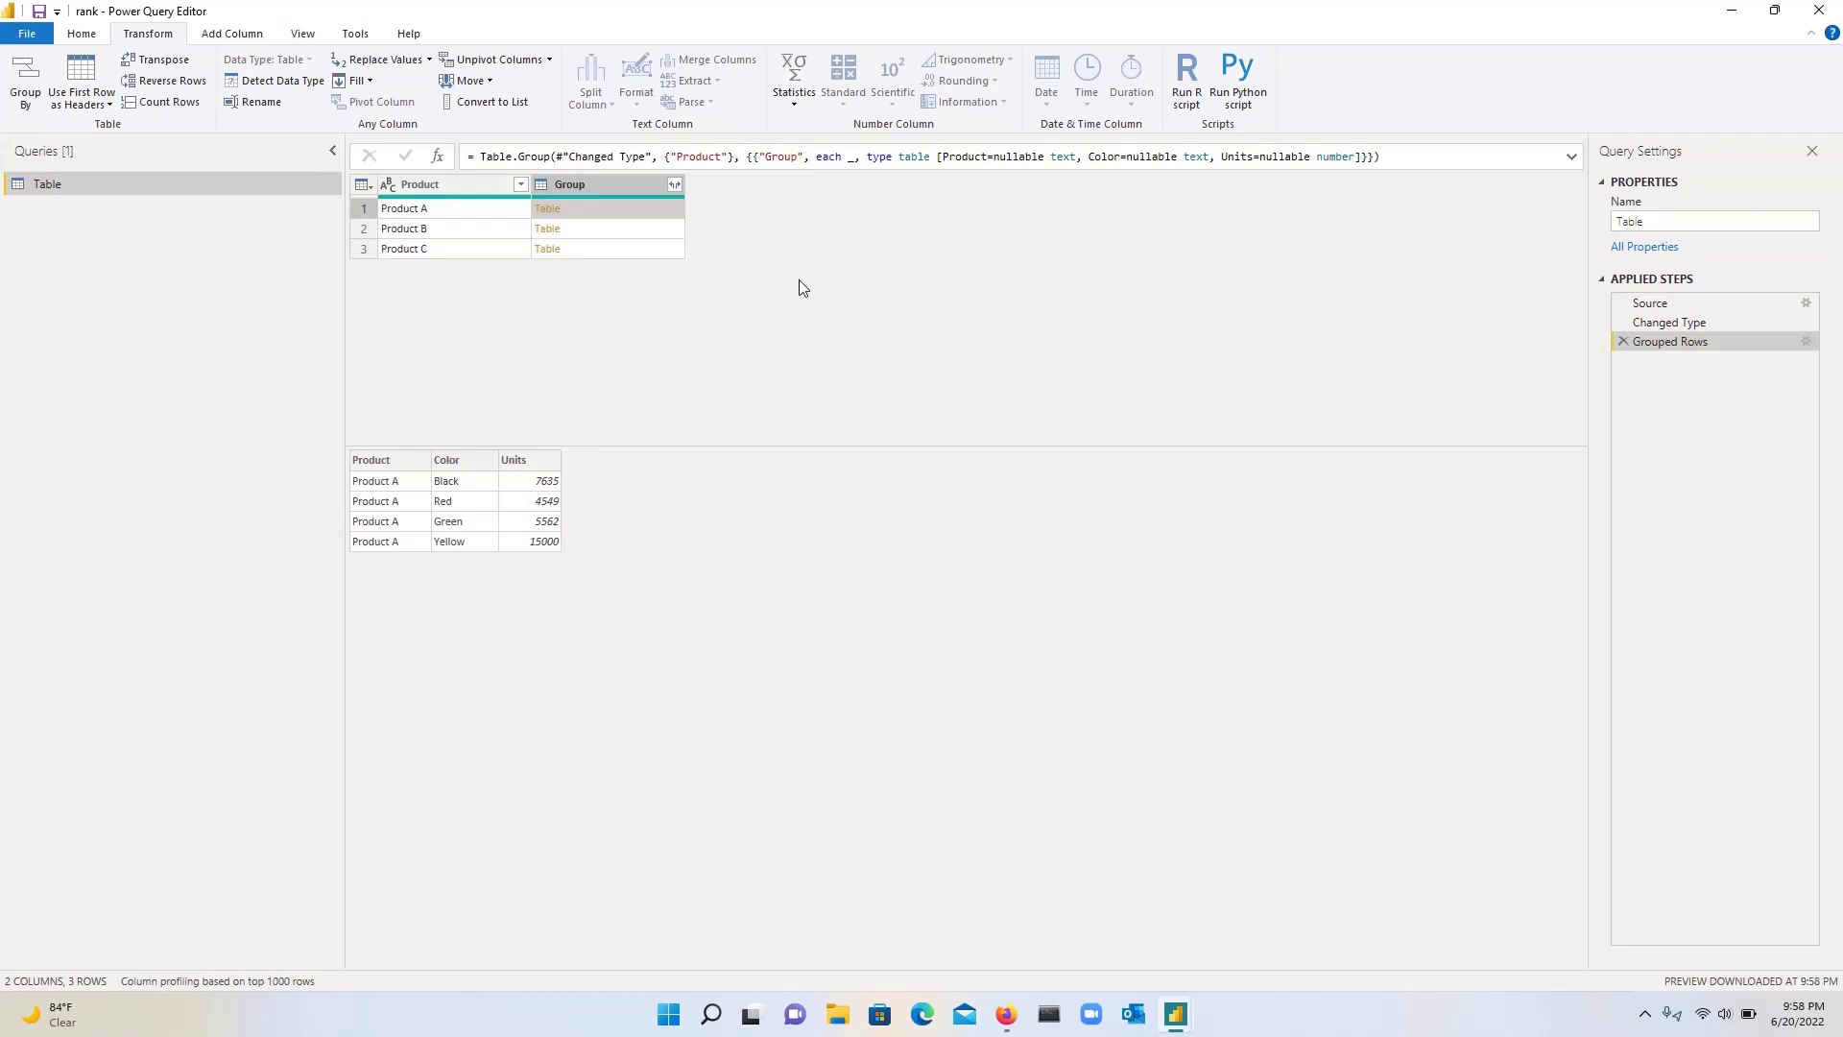
left_click(228, 37)
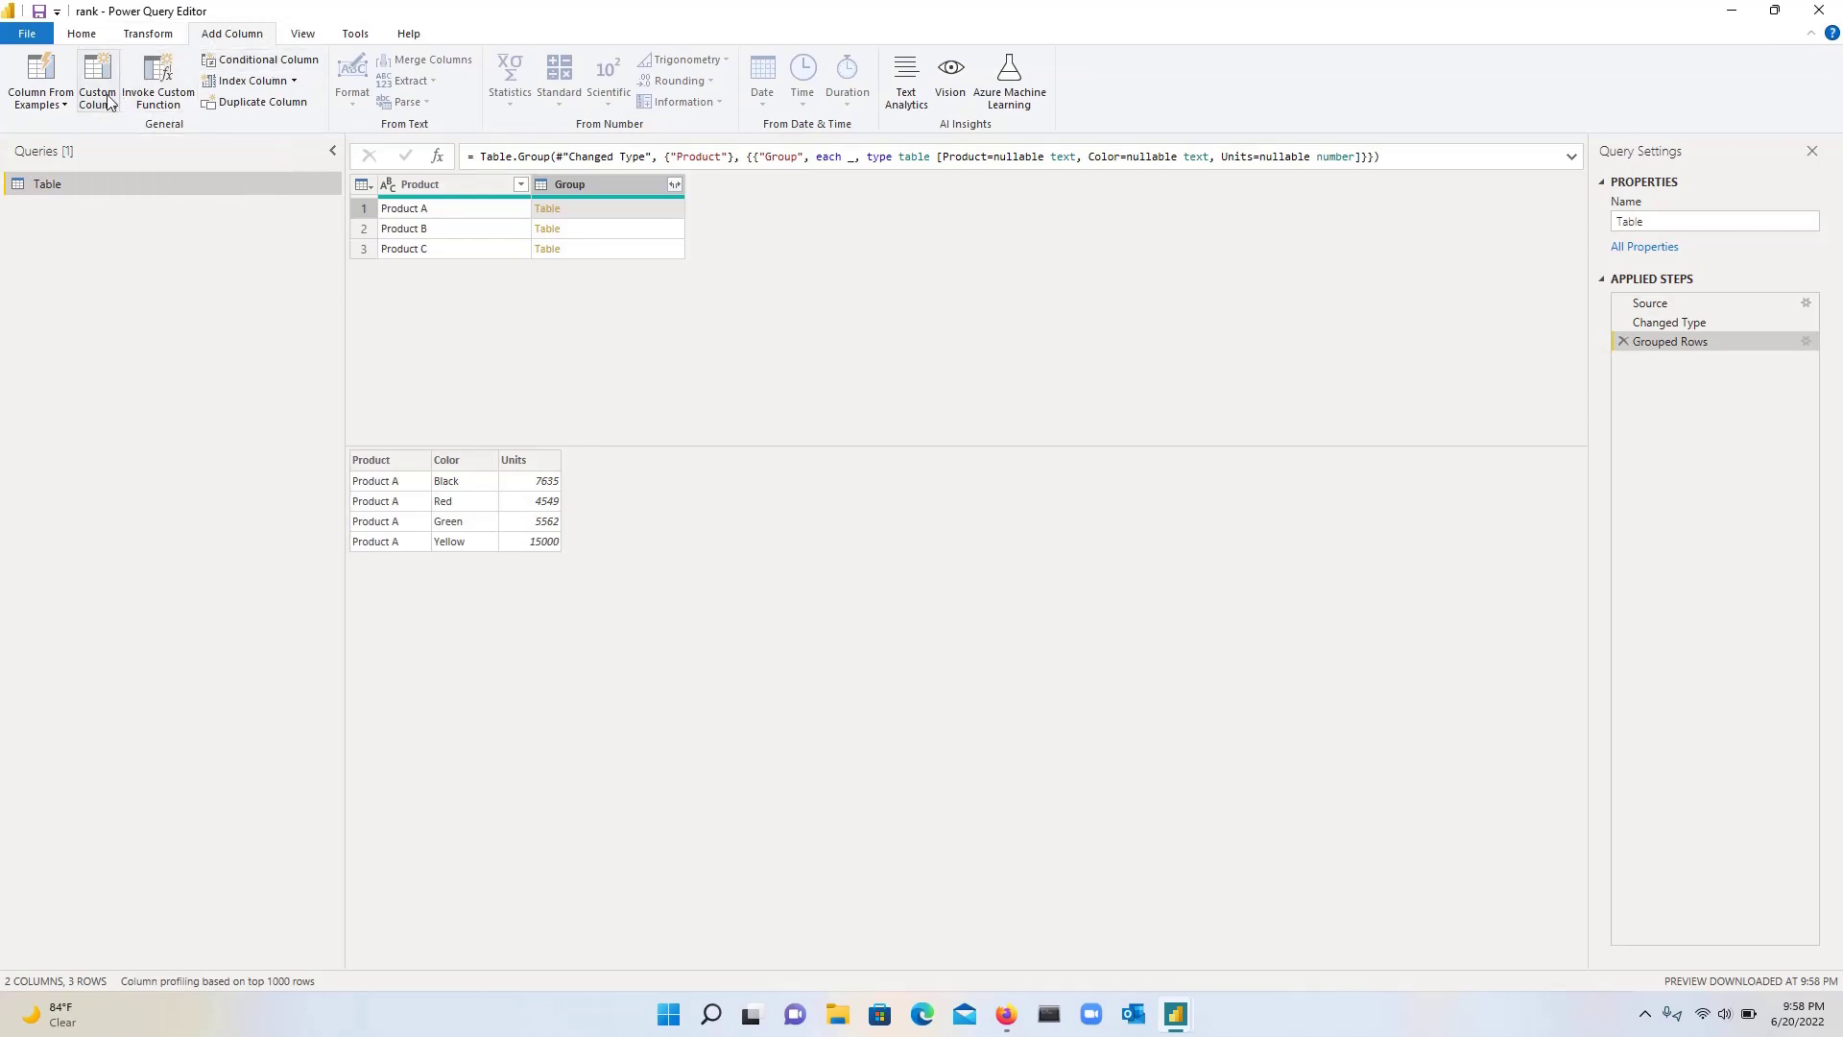
Start a custom column and name it Rank
left_click(98, 94)
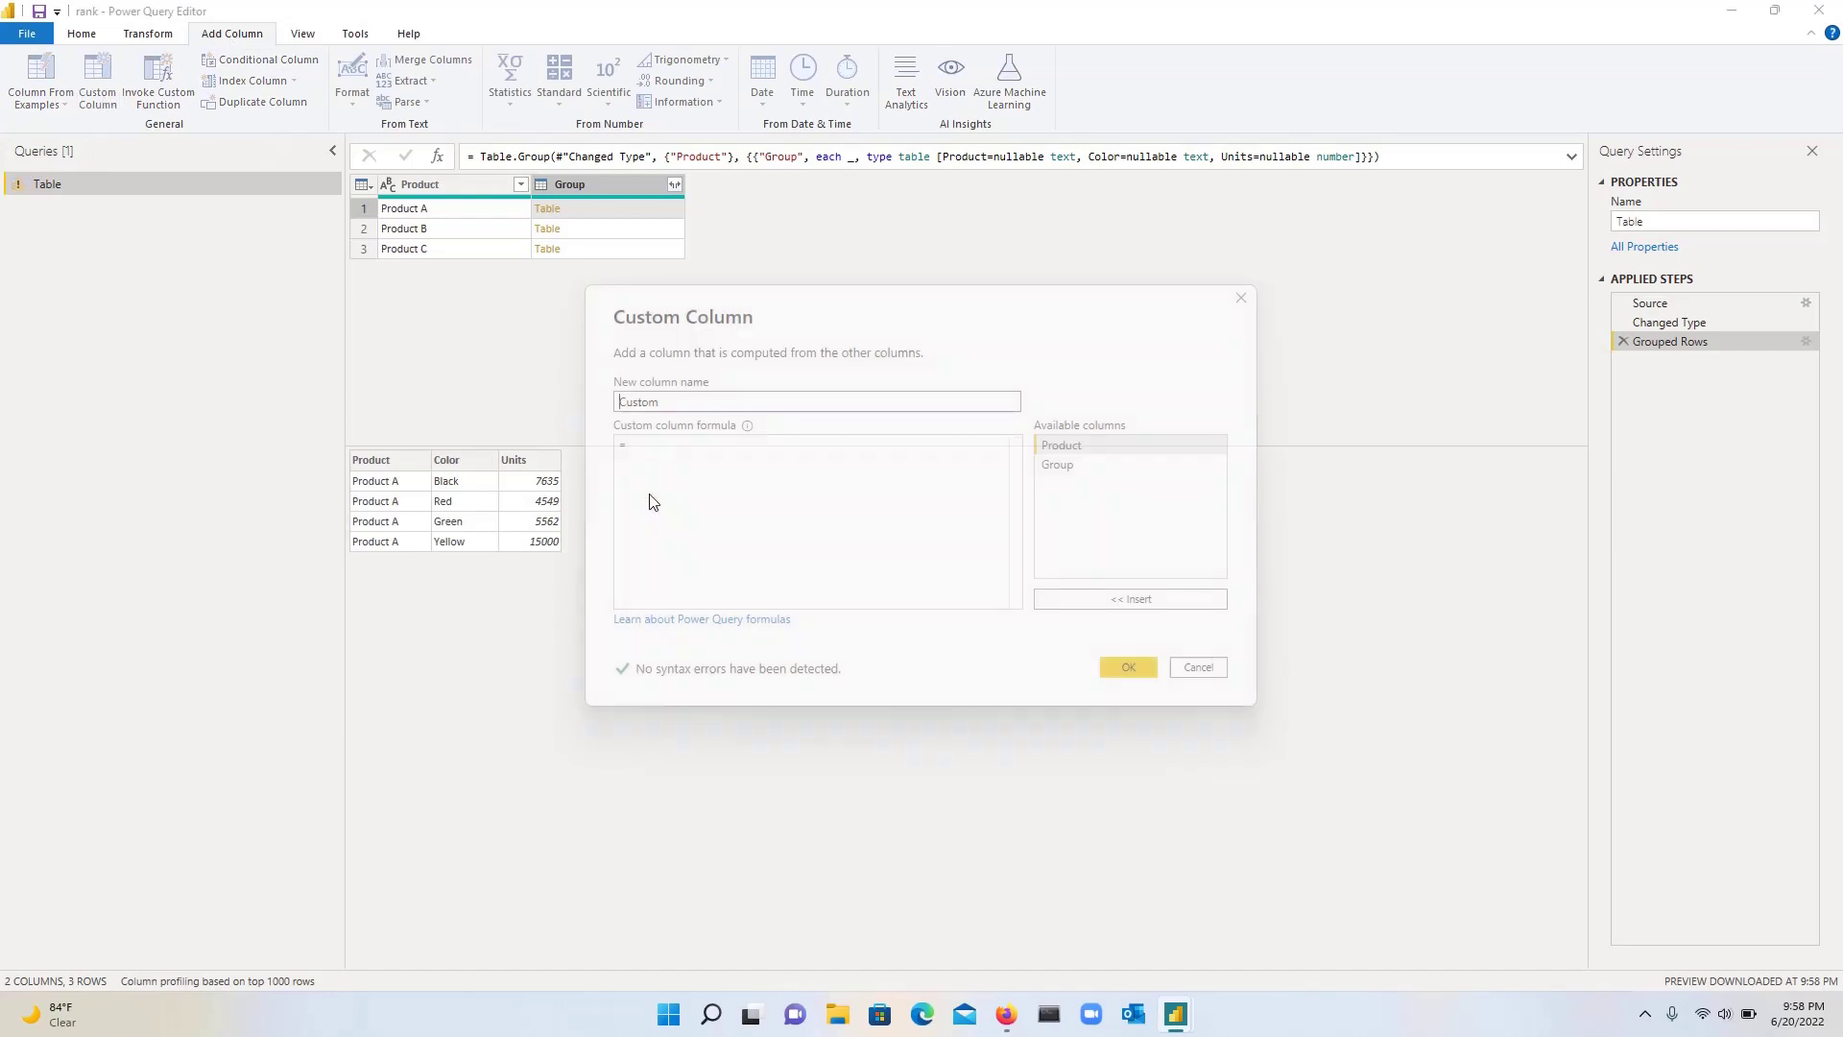
double_click(693, 403)
key("Caps_Lock")
type("R")
key("Caps_Lock")
type("ank")
Begin the custom column formula with Table.AddRankColumn(
left_click(672, 450)
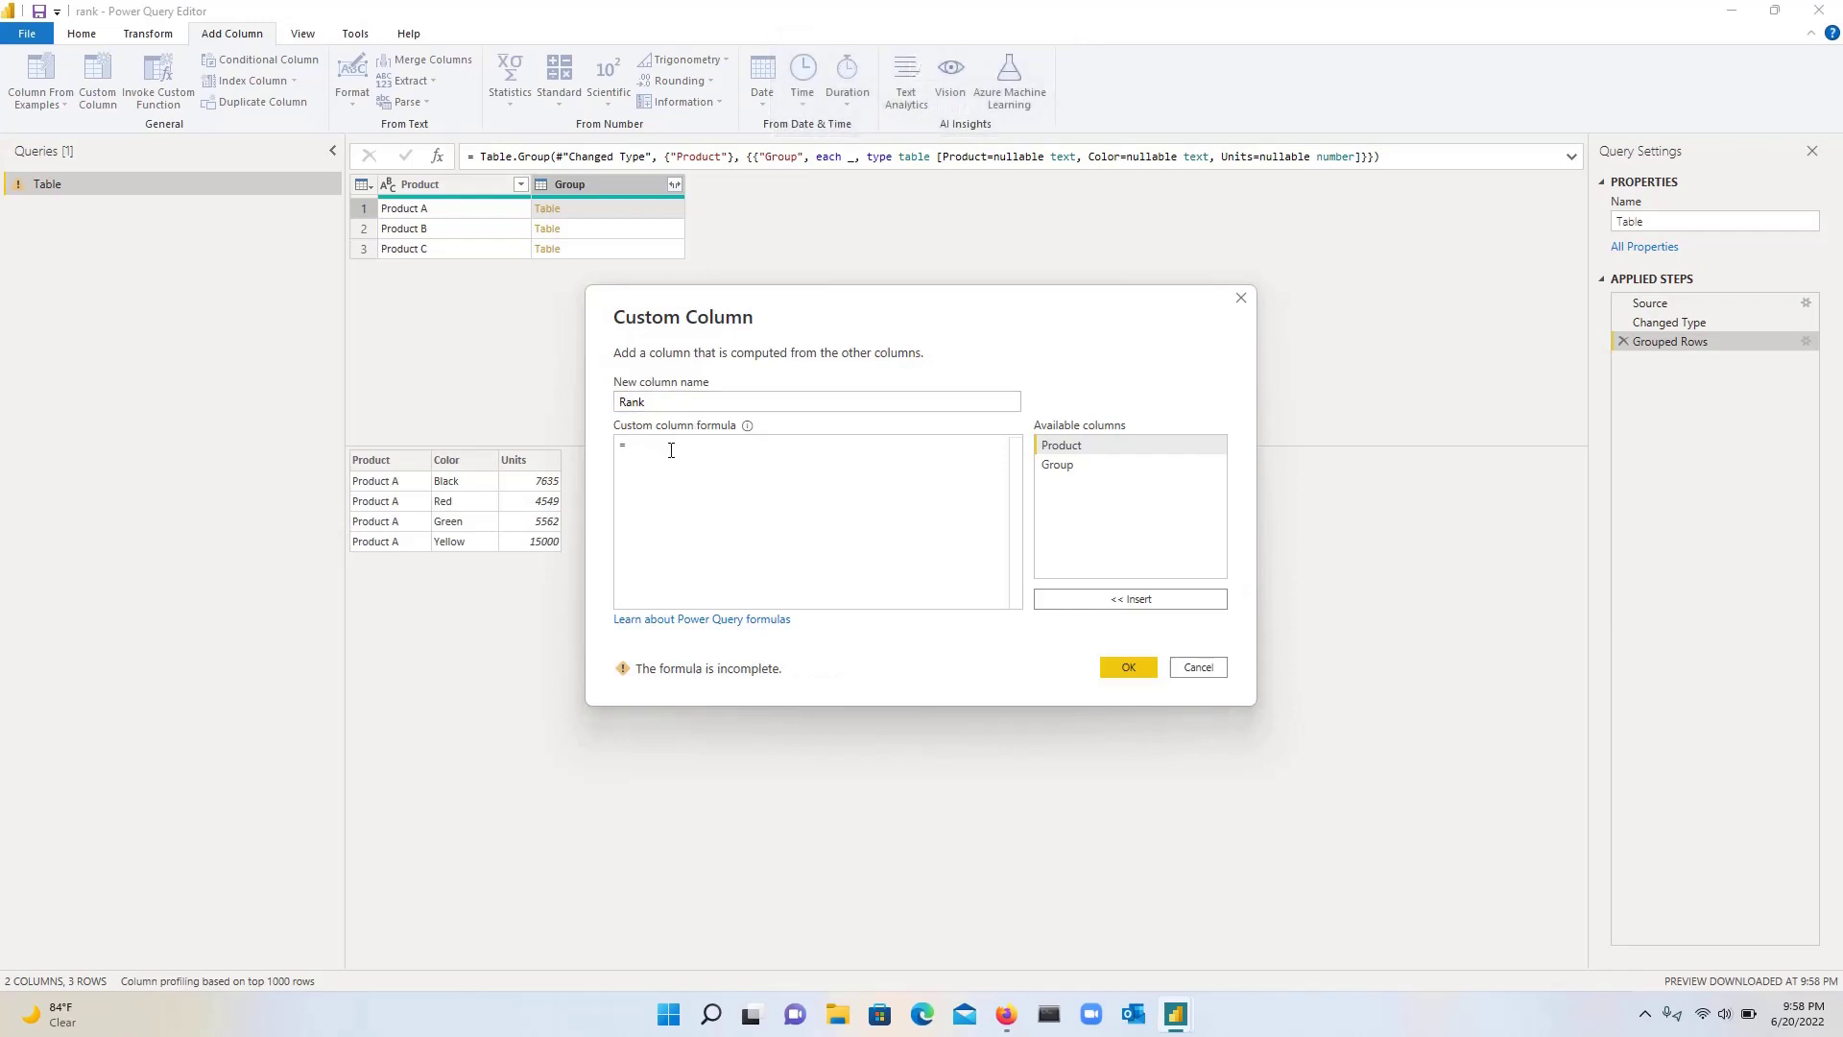
key("Caps_Lock")
type("T")
key("Caps_Lock")
type("ablerank")
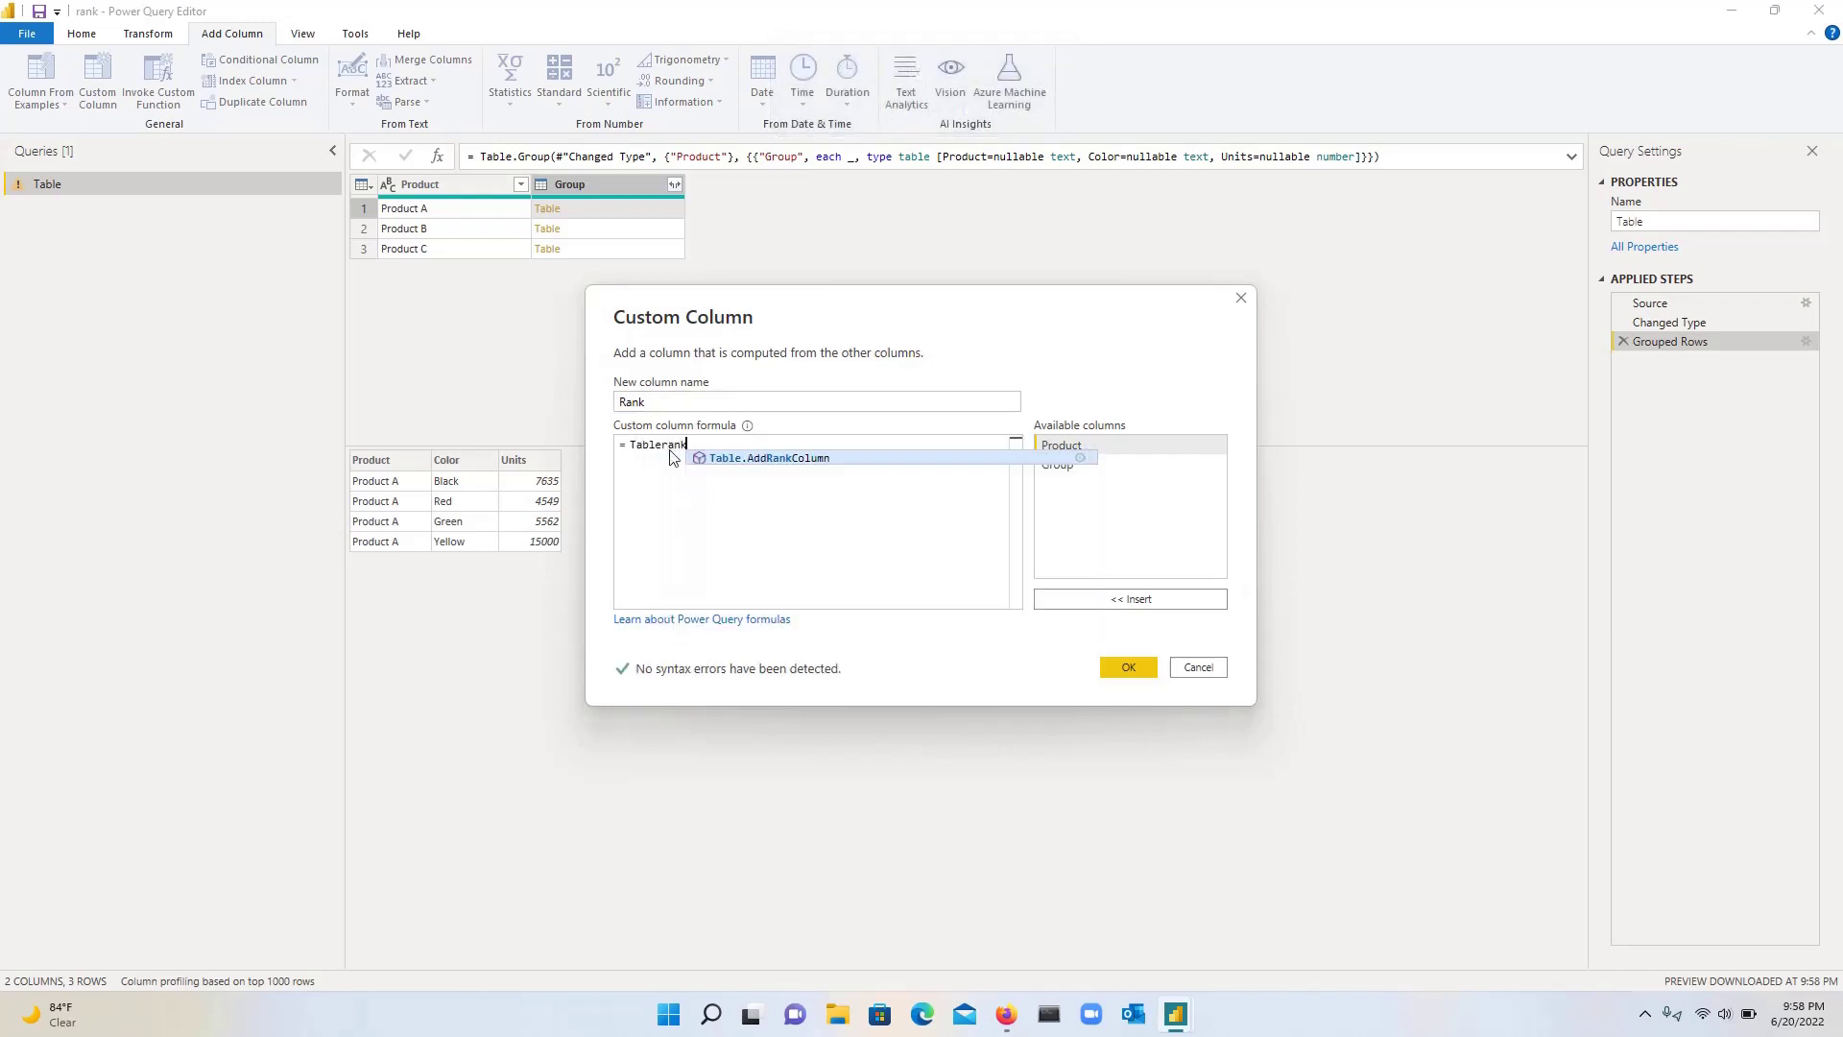
key("Tab")
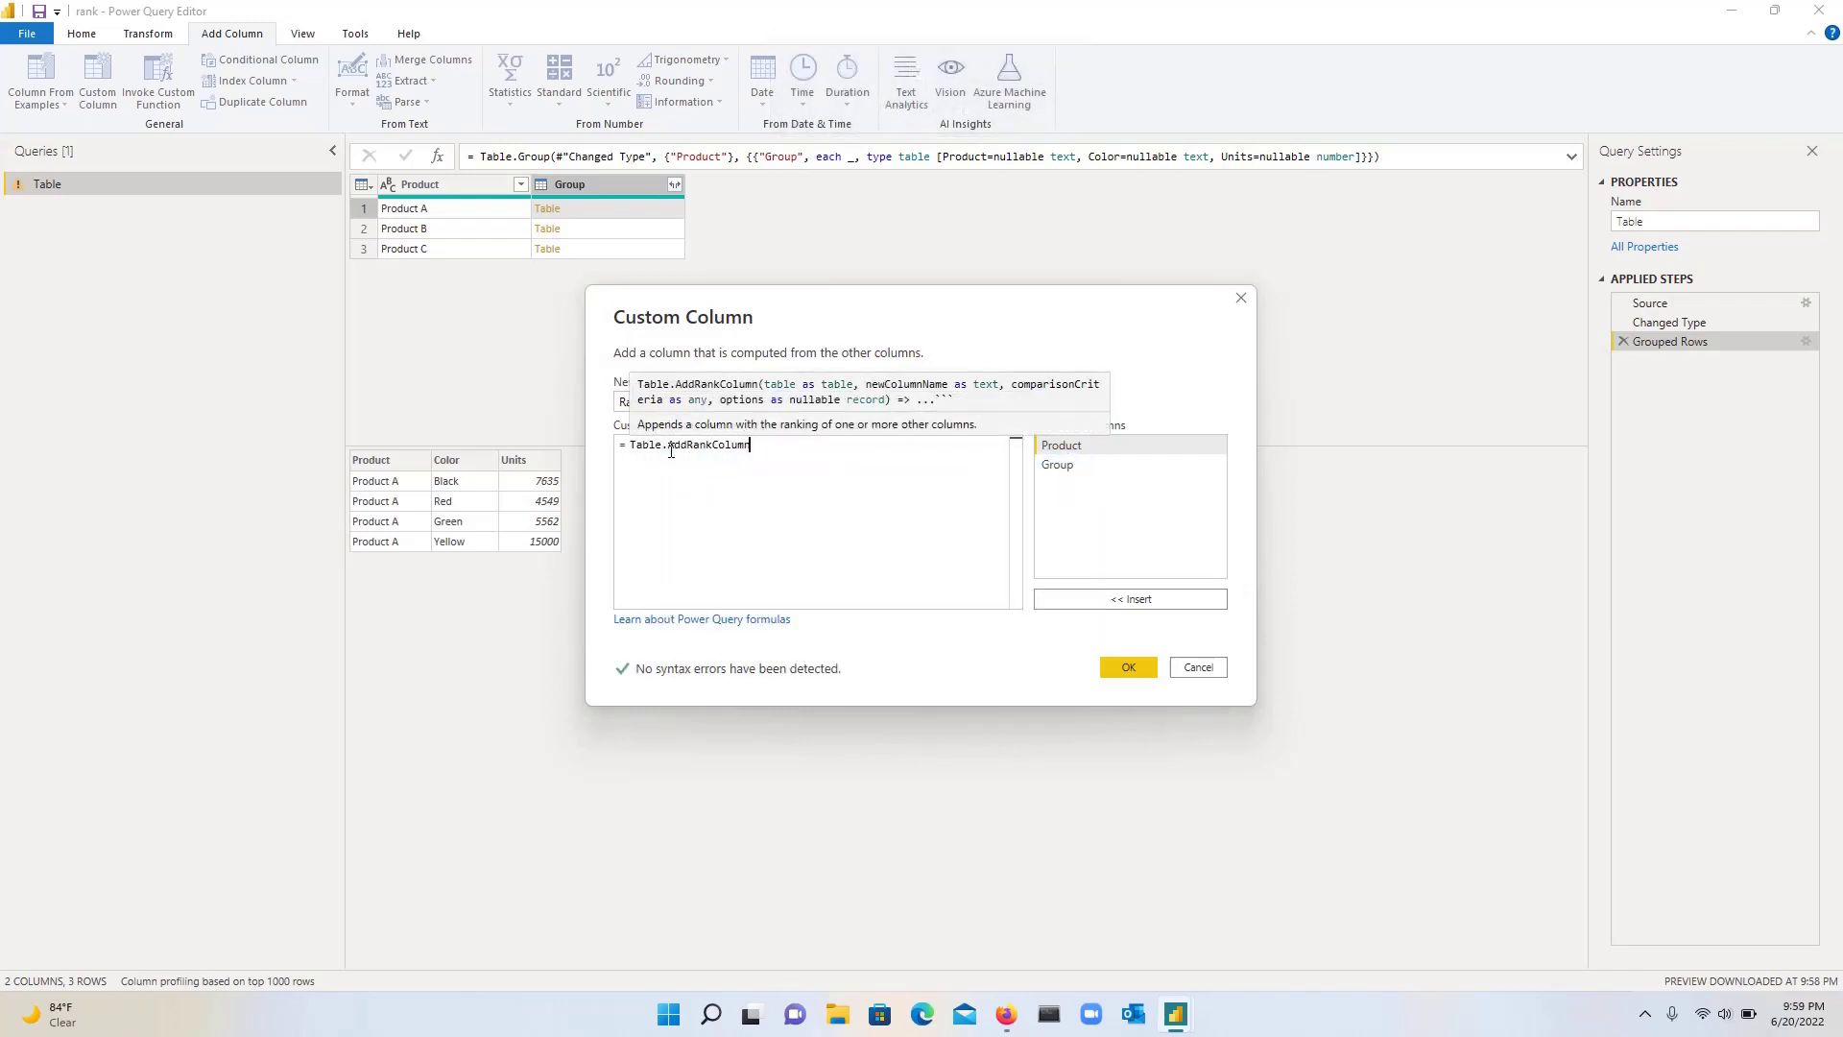
type("(")
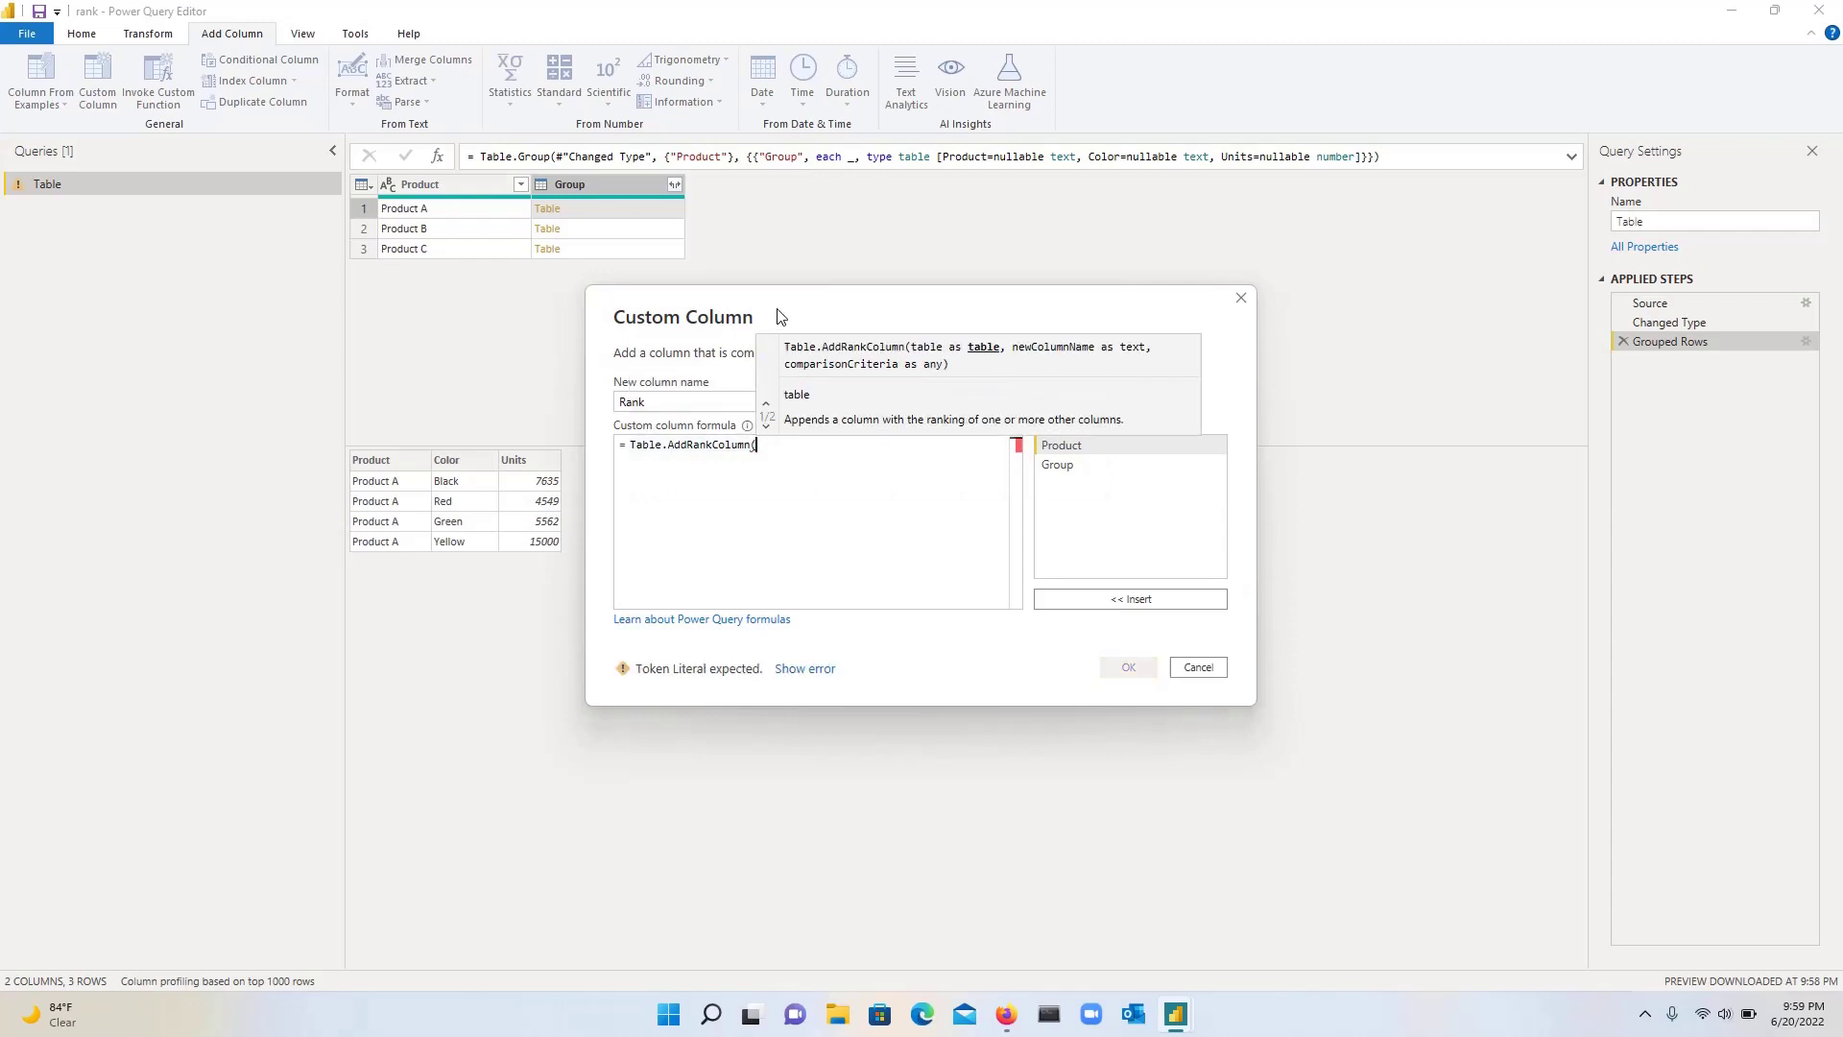
left_click_drag(780, 317, 971, 254)
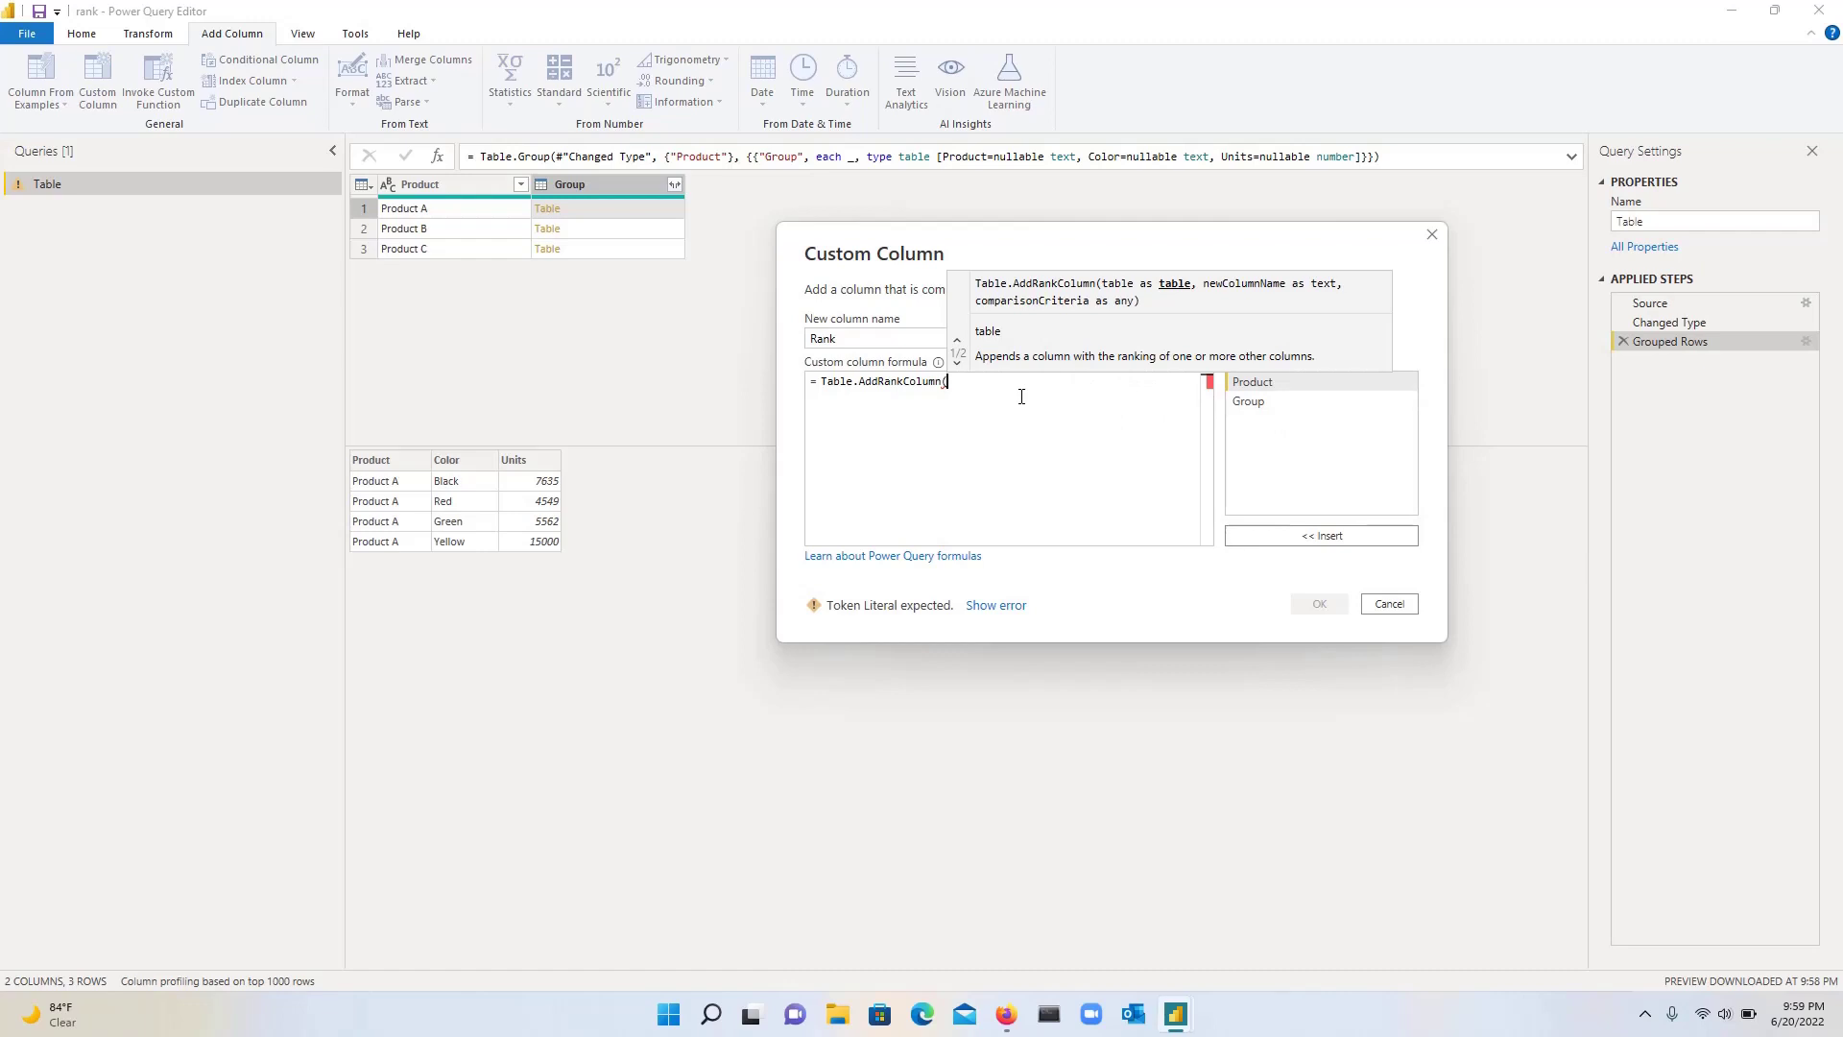
Insert [Group] and complete the formula as Table.AddRankColumn([Group],"Rank",{"Units"})
left_click(1269, 415)
double_click(1270, 415)
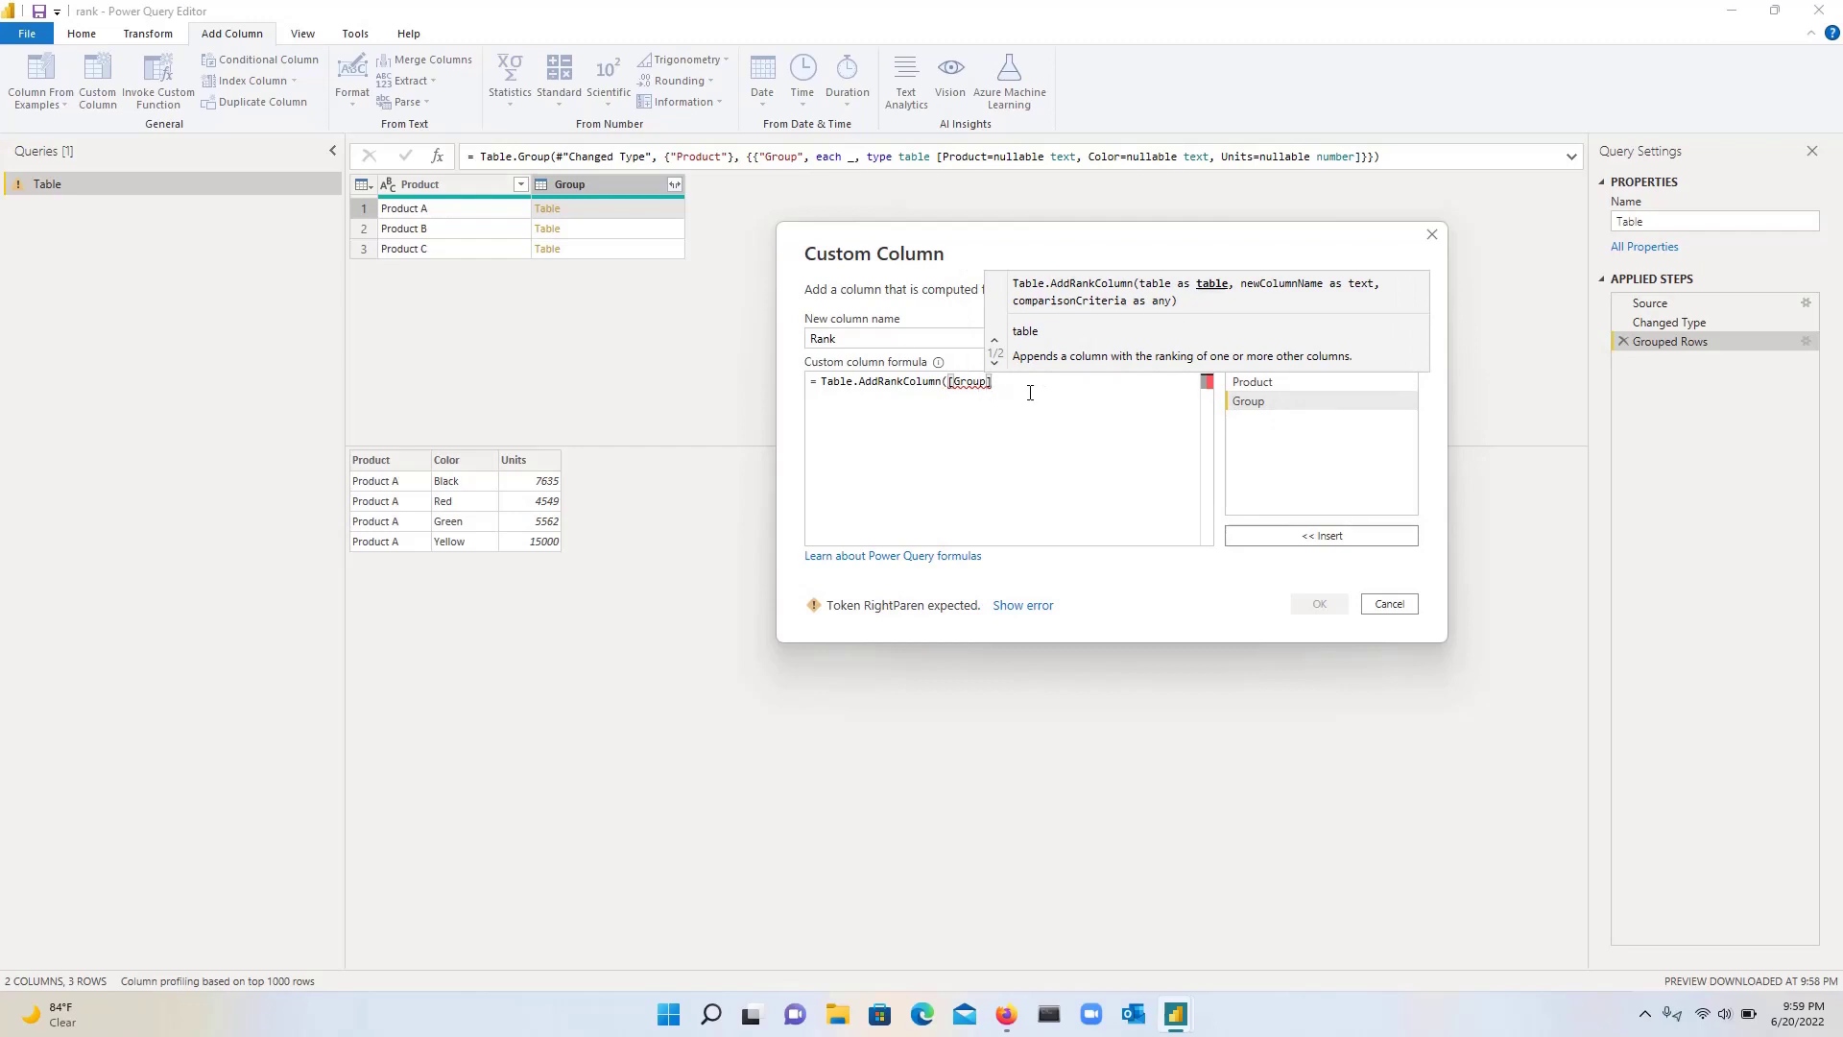
type(",\"Ra")
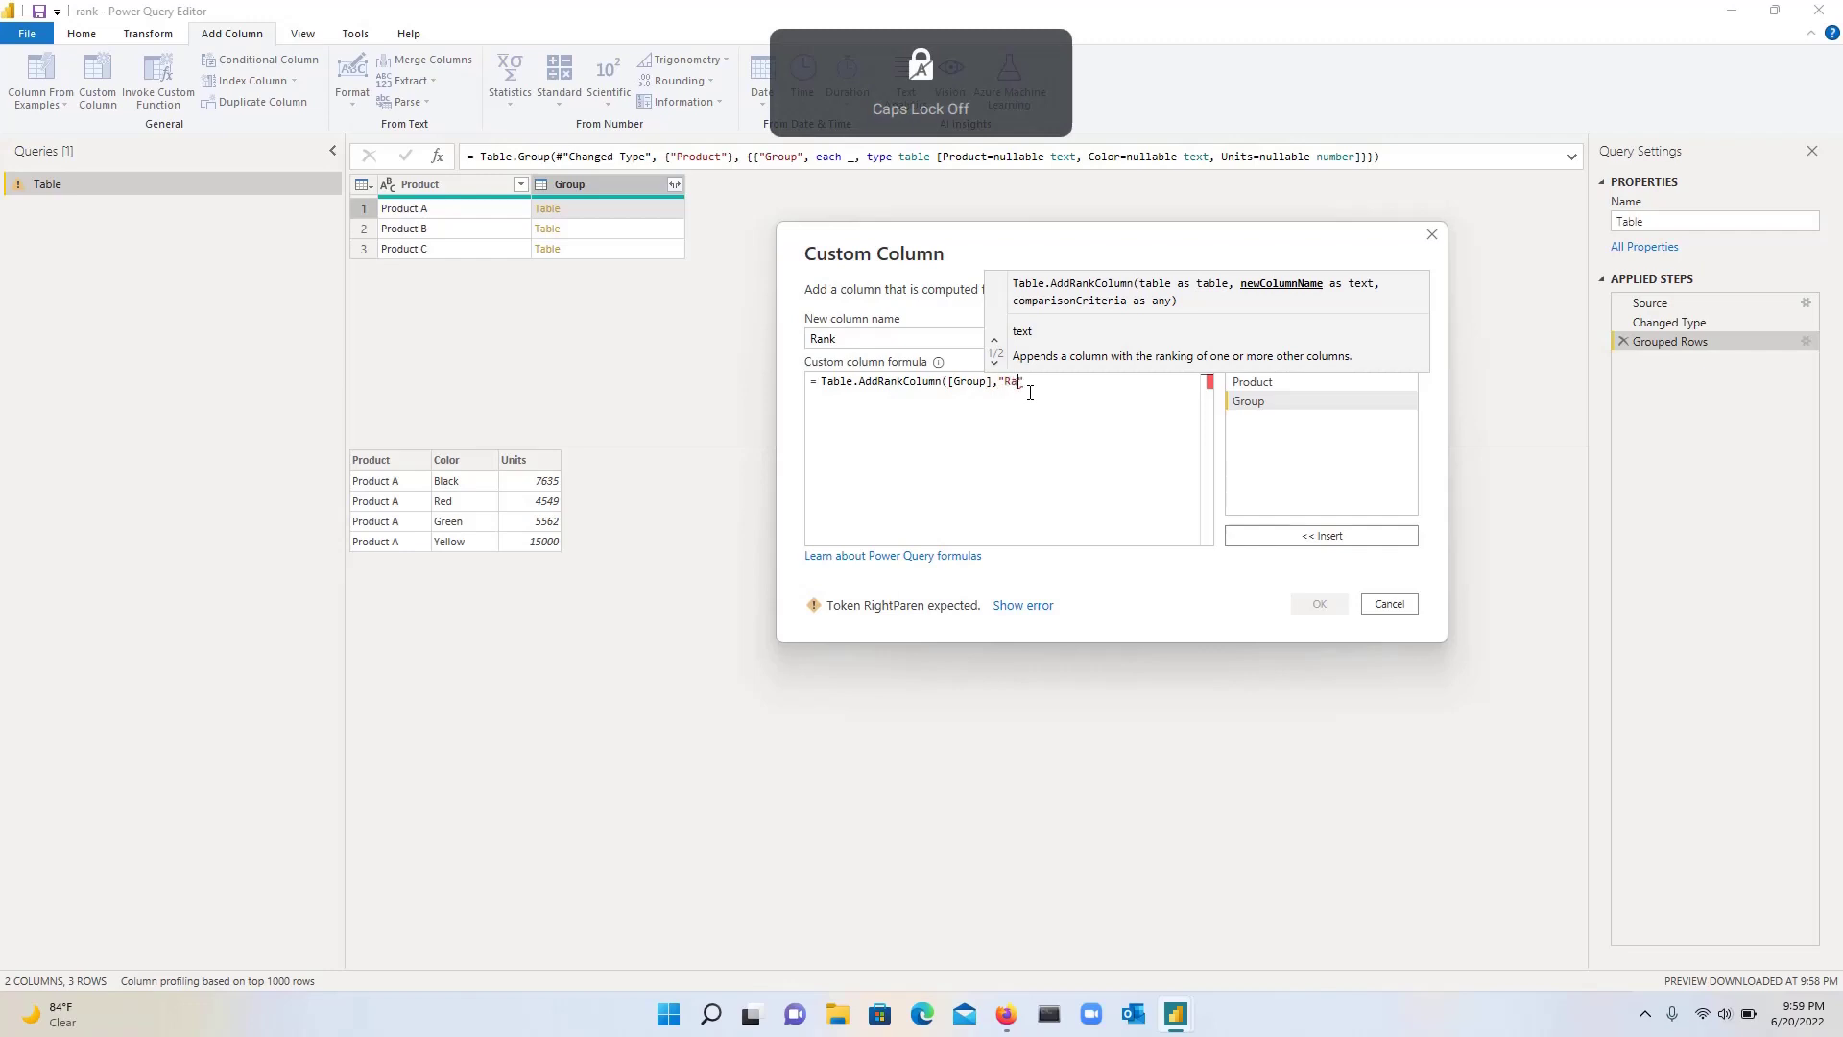
type("nk\",\"")
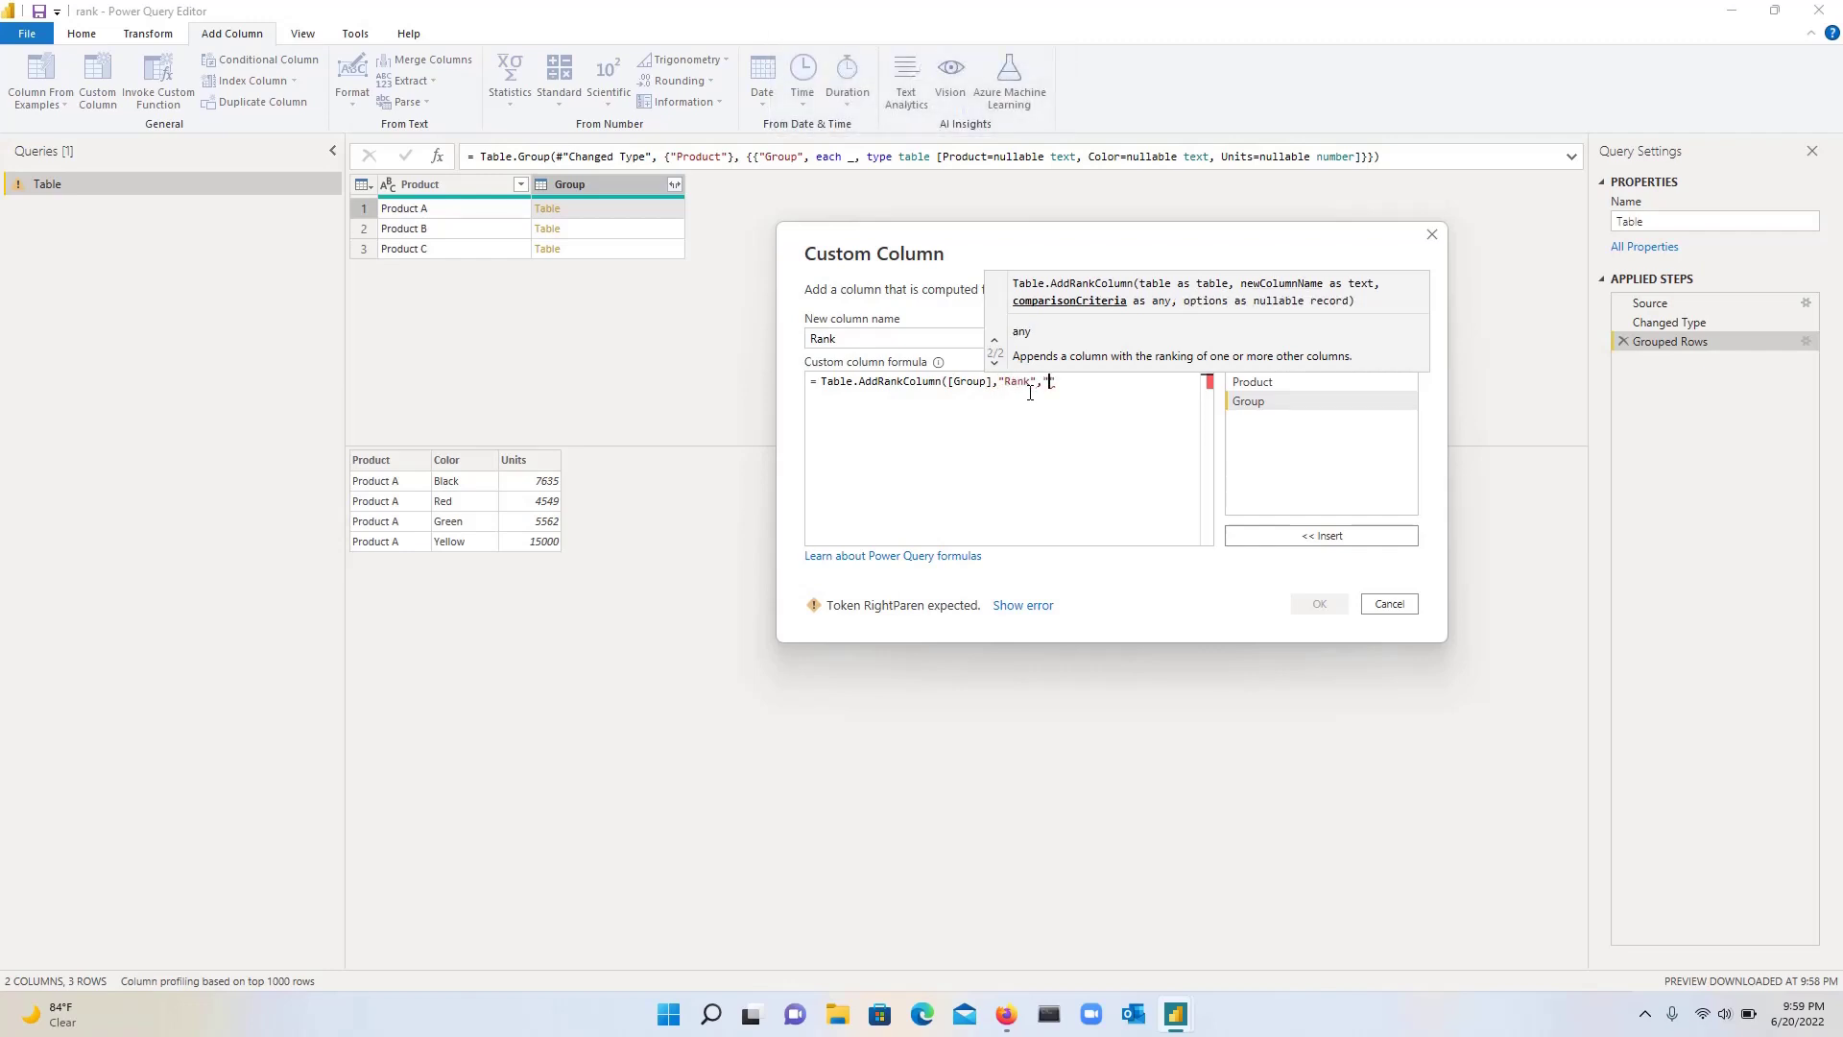
key("BackSpace")
type("{")
type("}")
type("\"")
key("Caps_Lock")
type("Units")
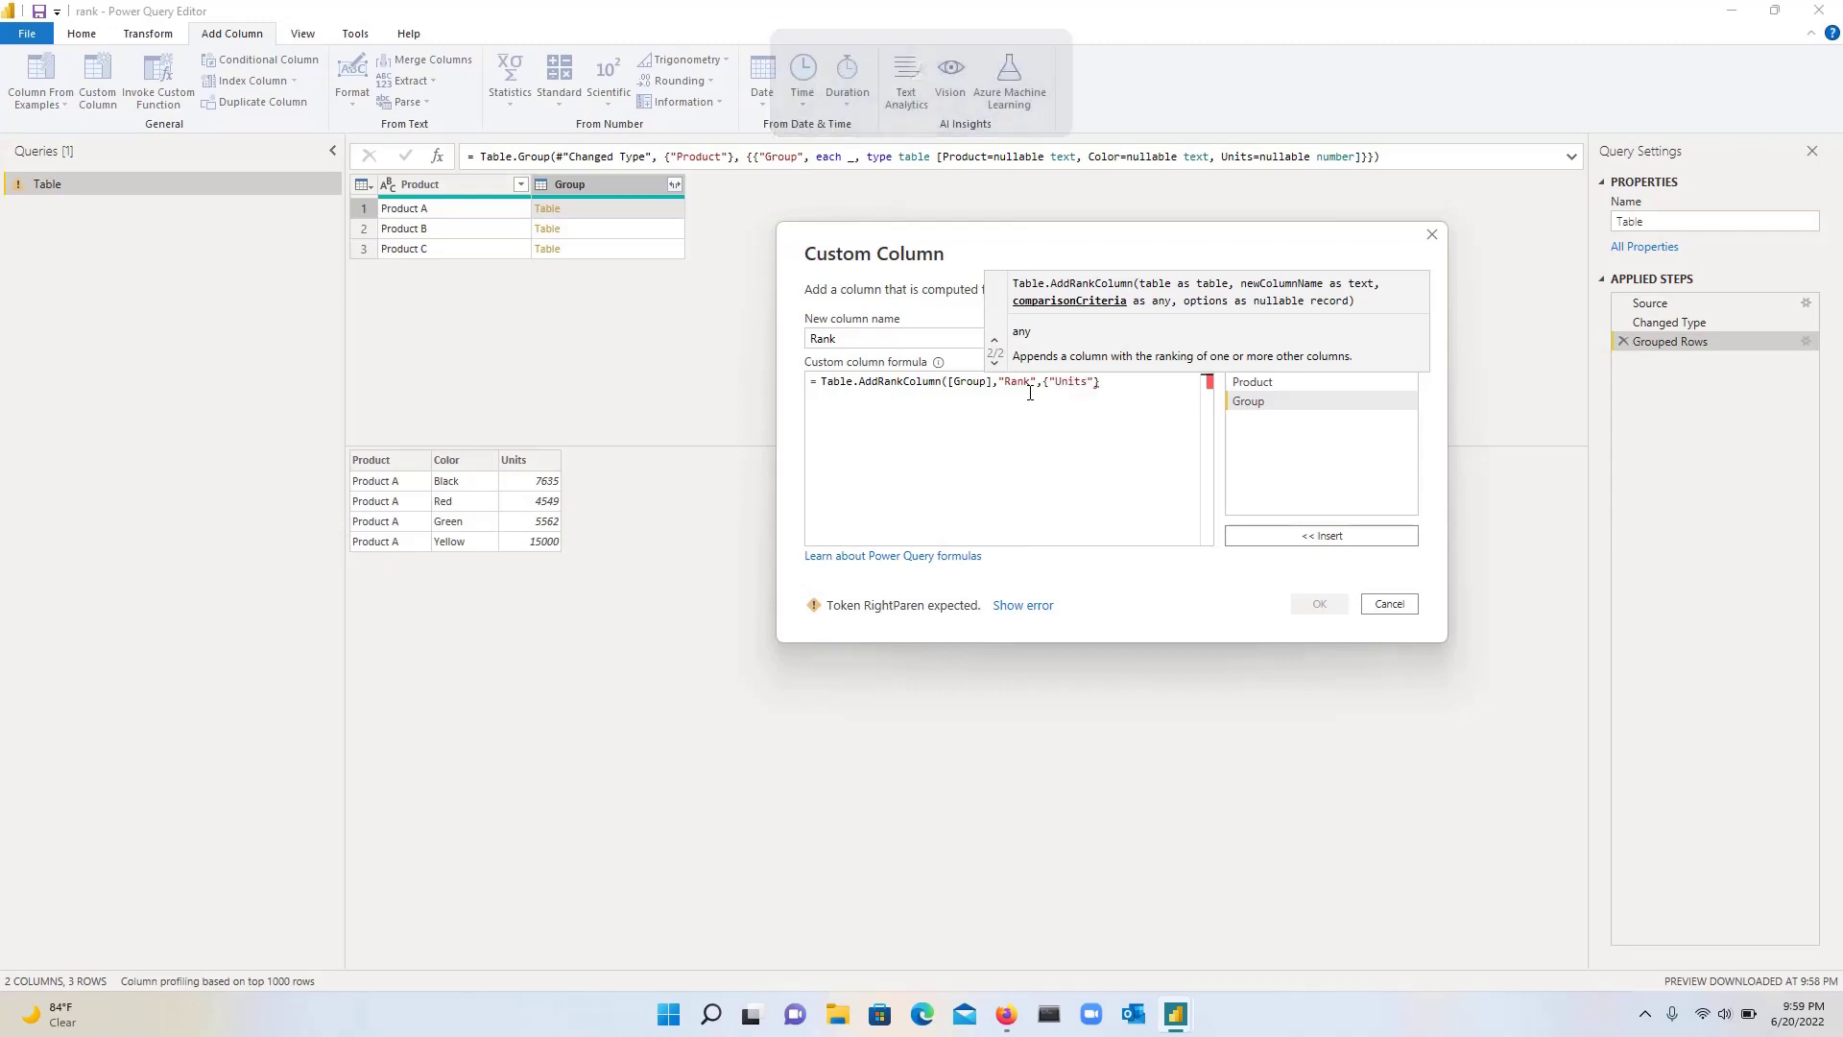
left_click(1118, 383)
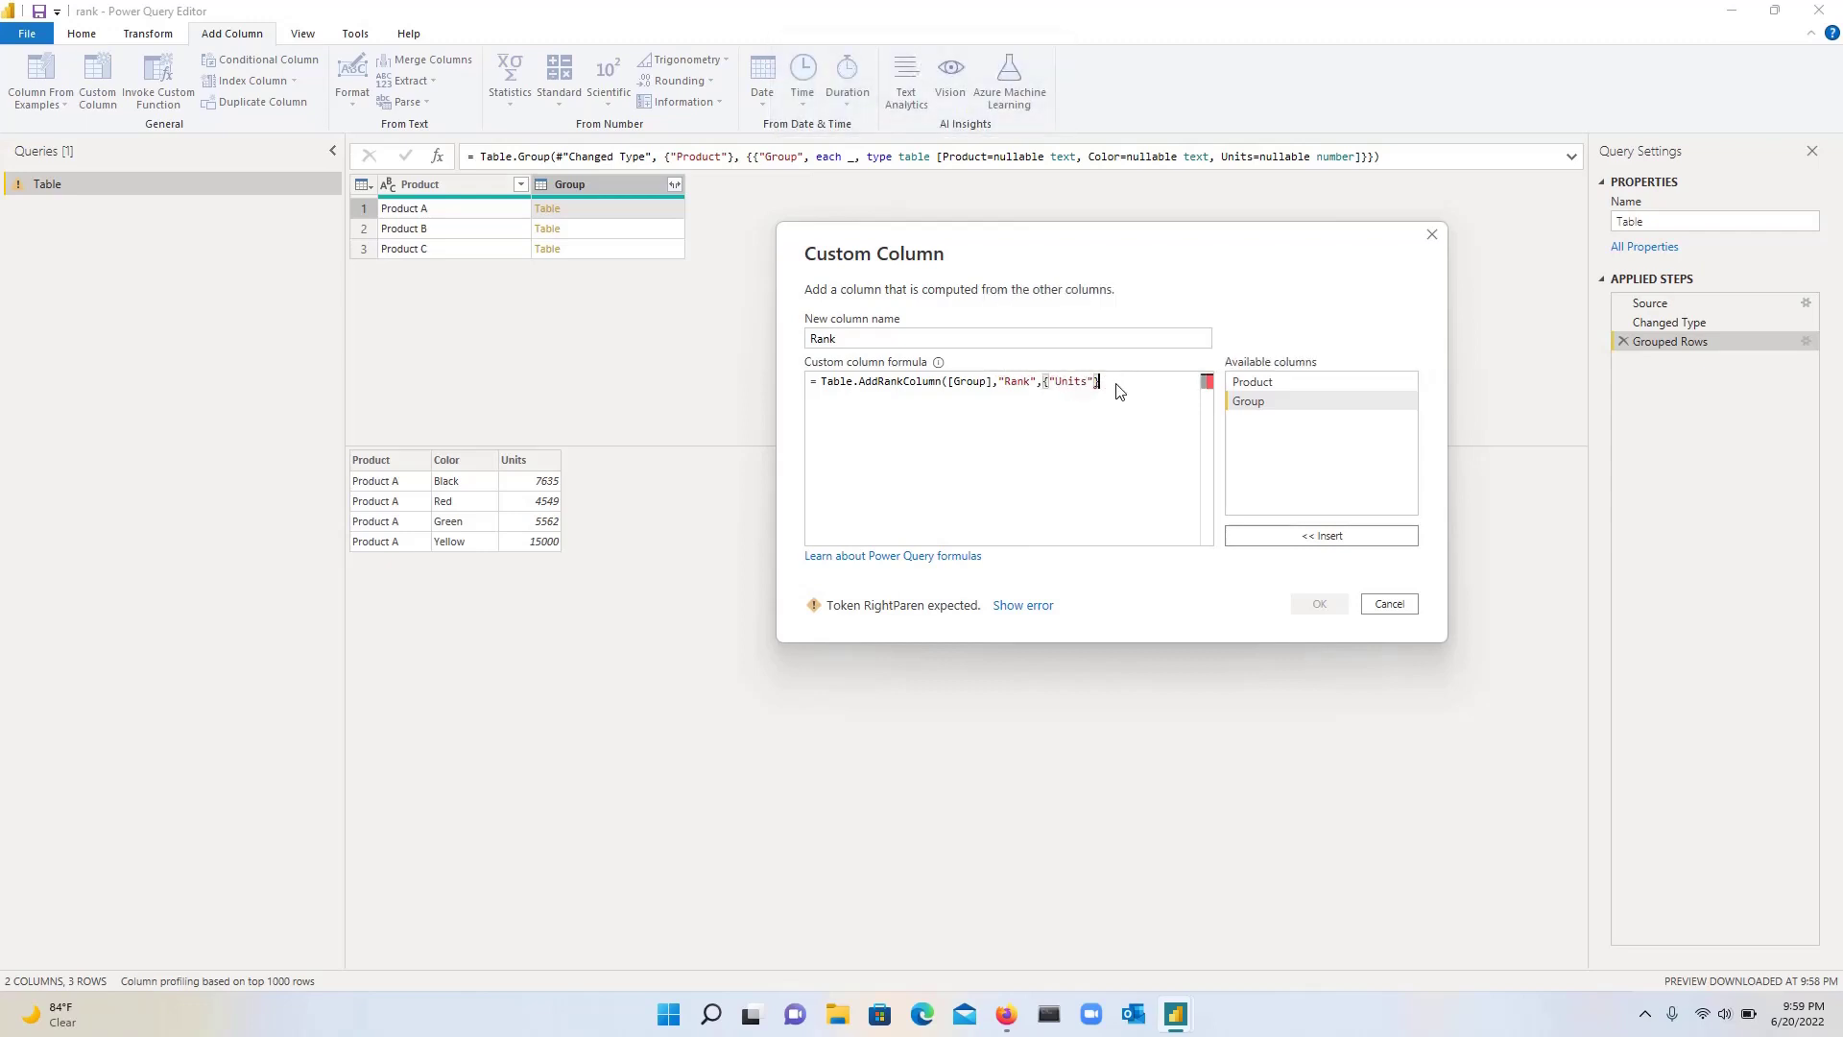
type(")")
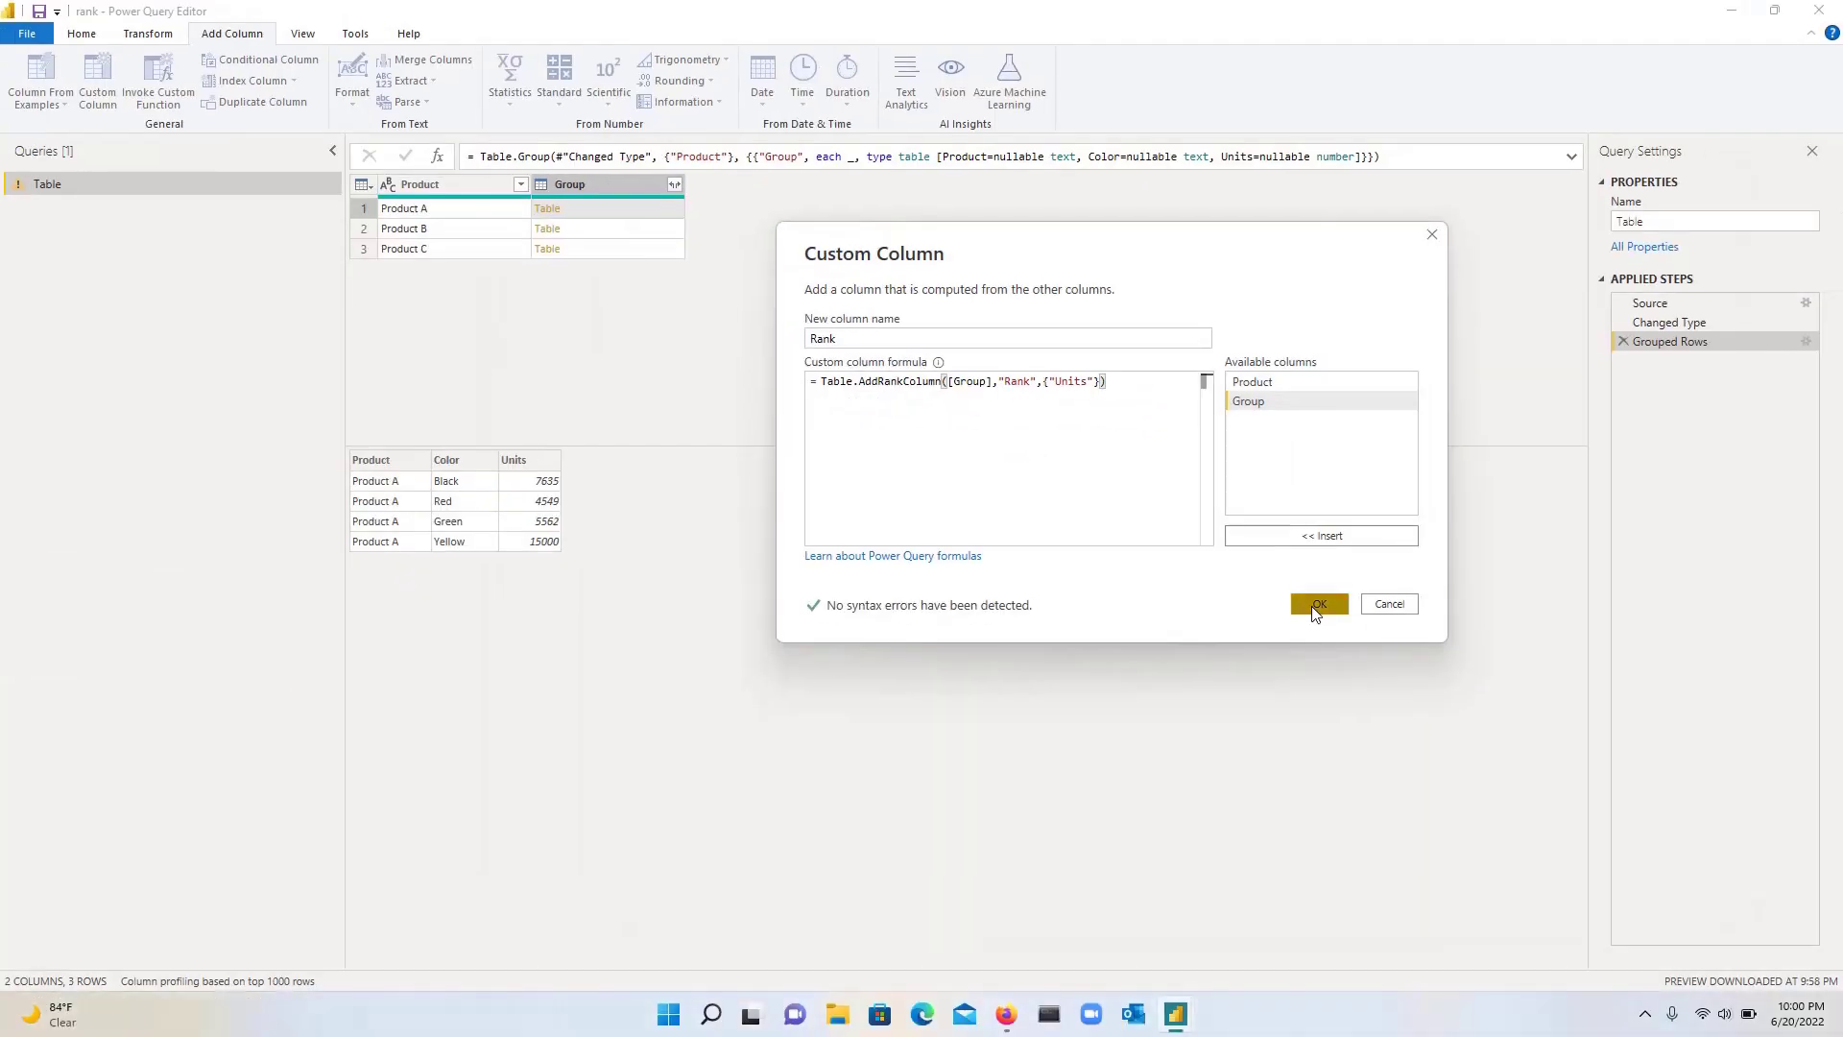
Add the Rank column and preview the ranked nested tables for Products A and C
left_click(1317, 605)
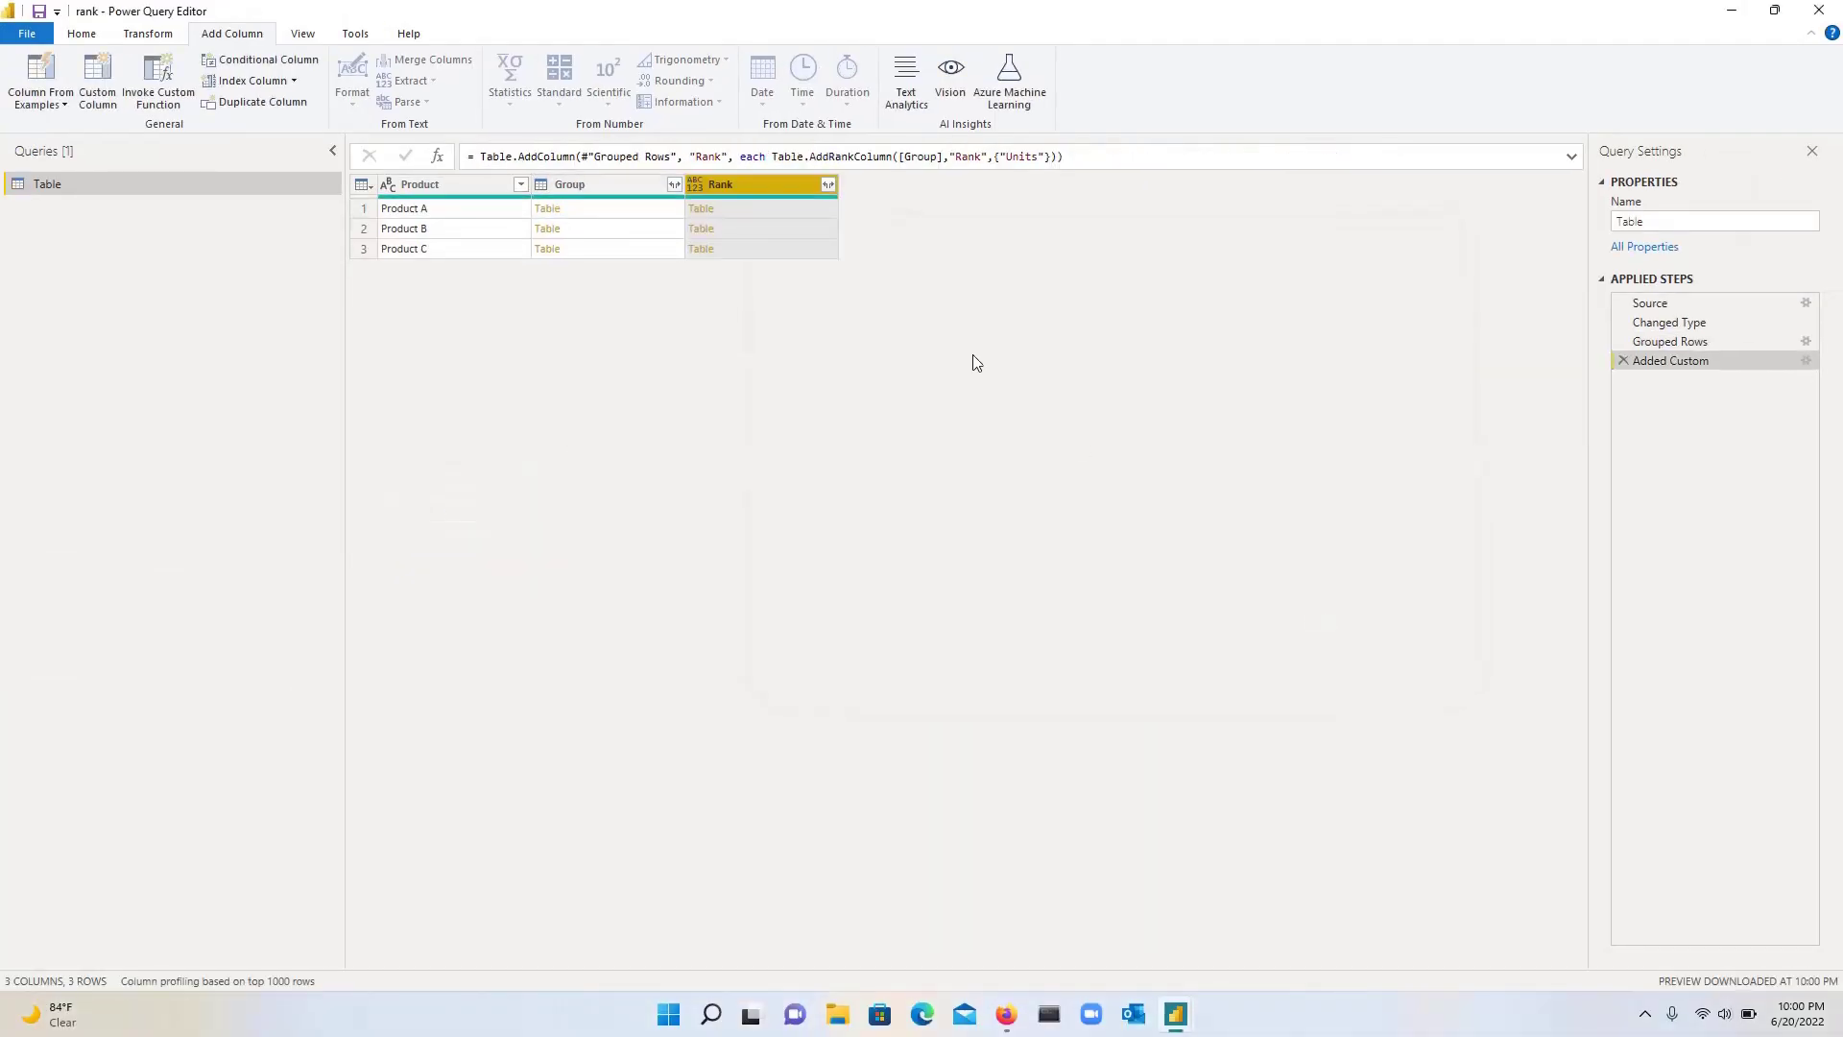
left_click(747, 212)
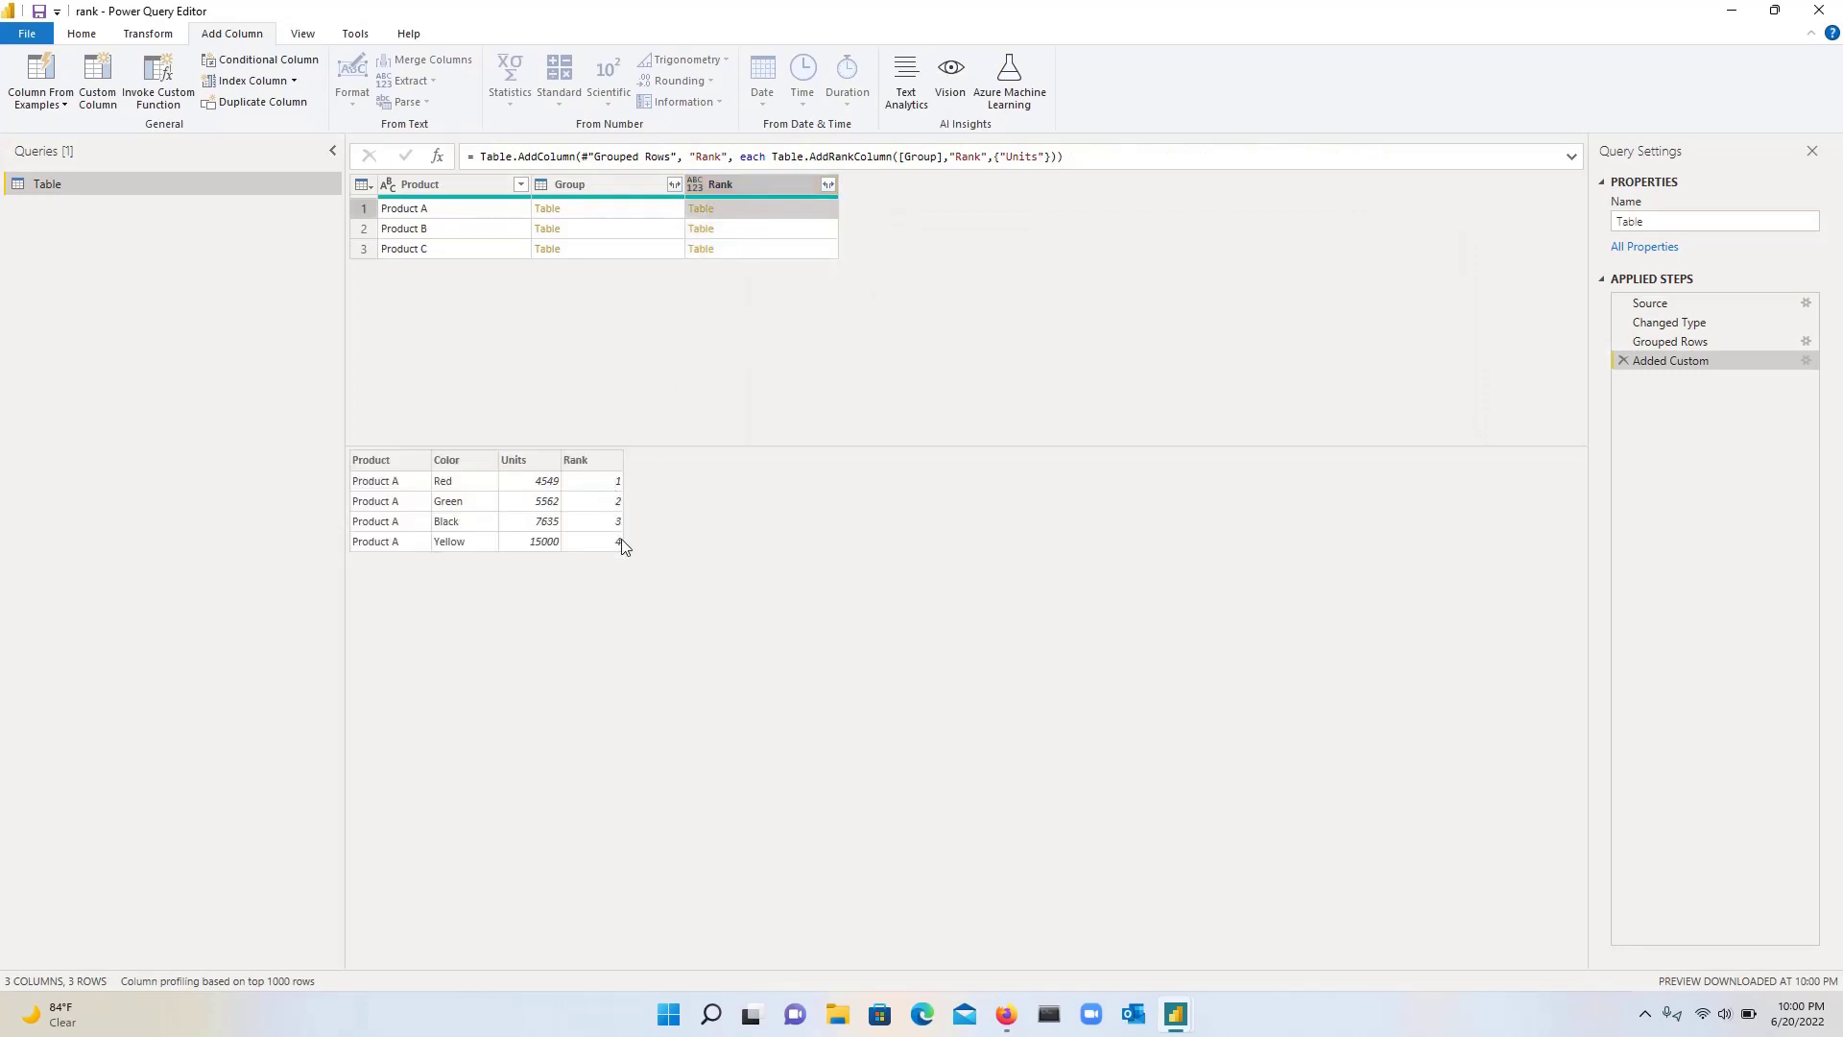
left_click(755, 248)
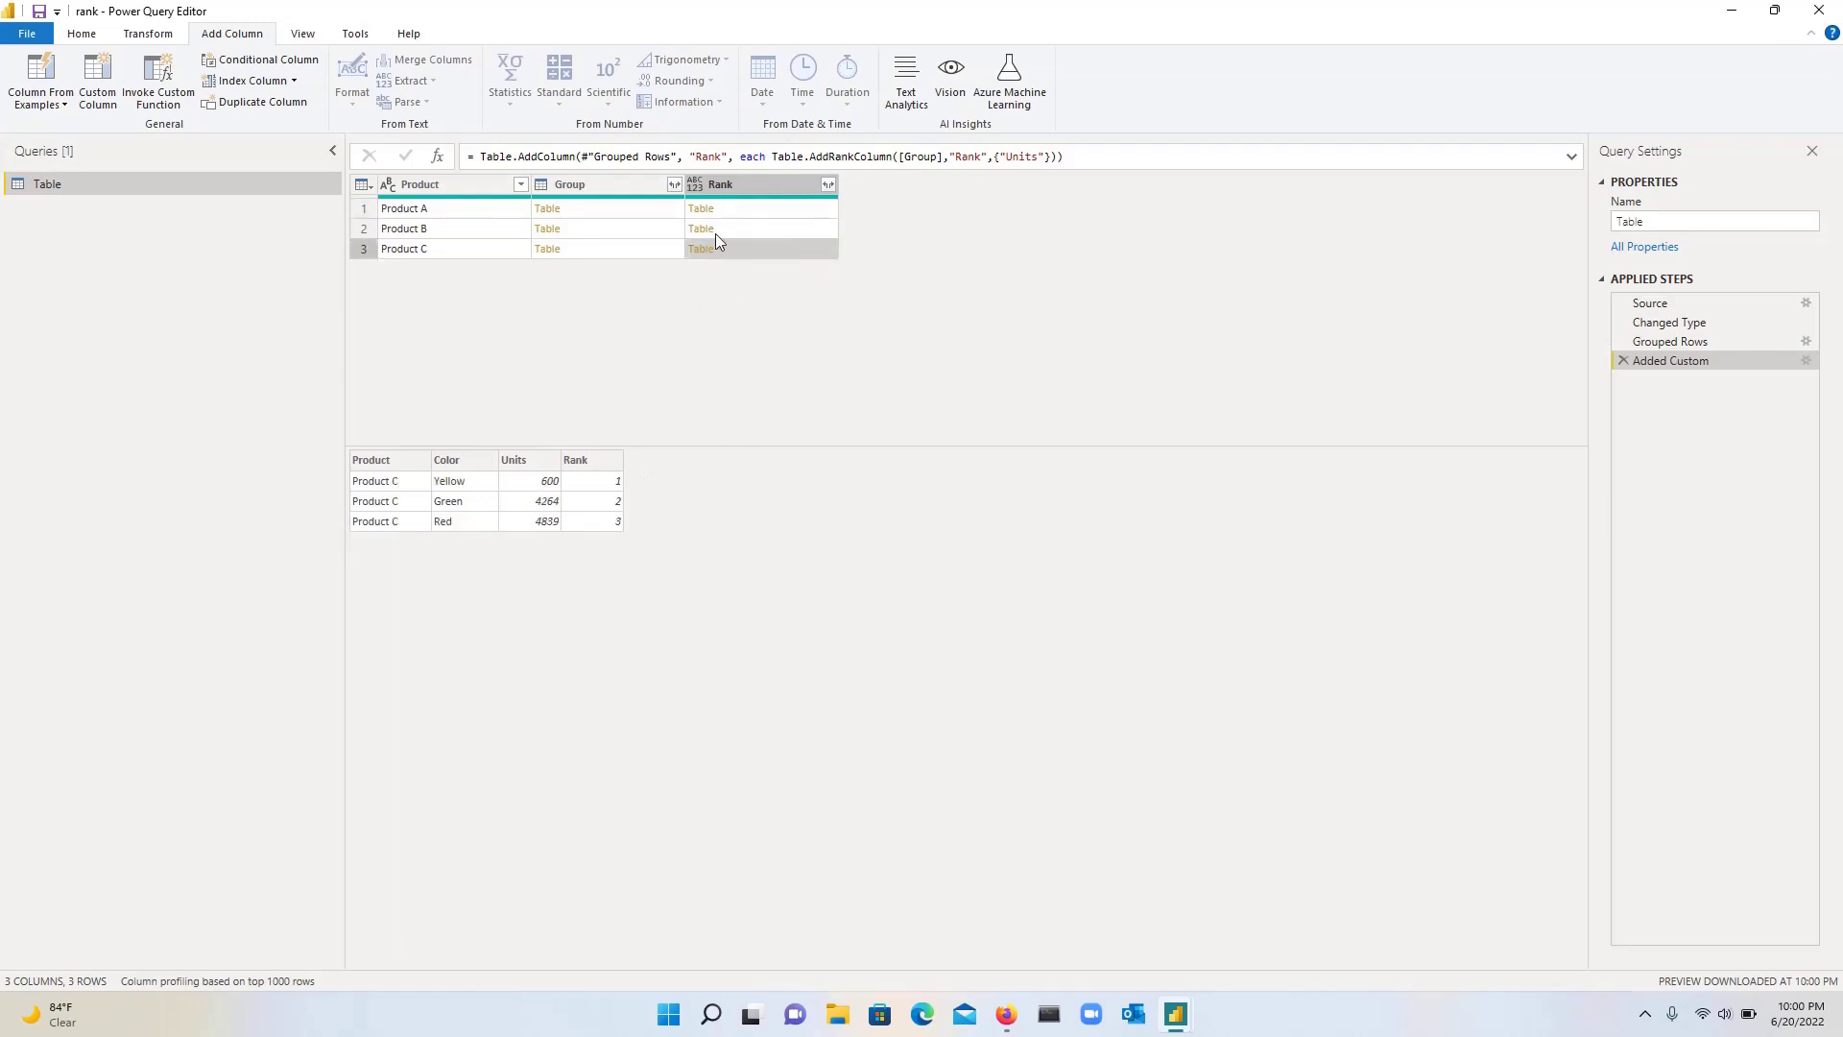
Remove the Group column
left_click(607, 187)
right_click(608, 186)
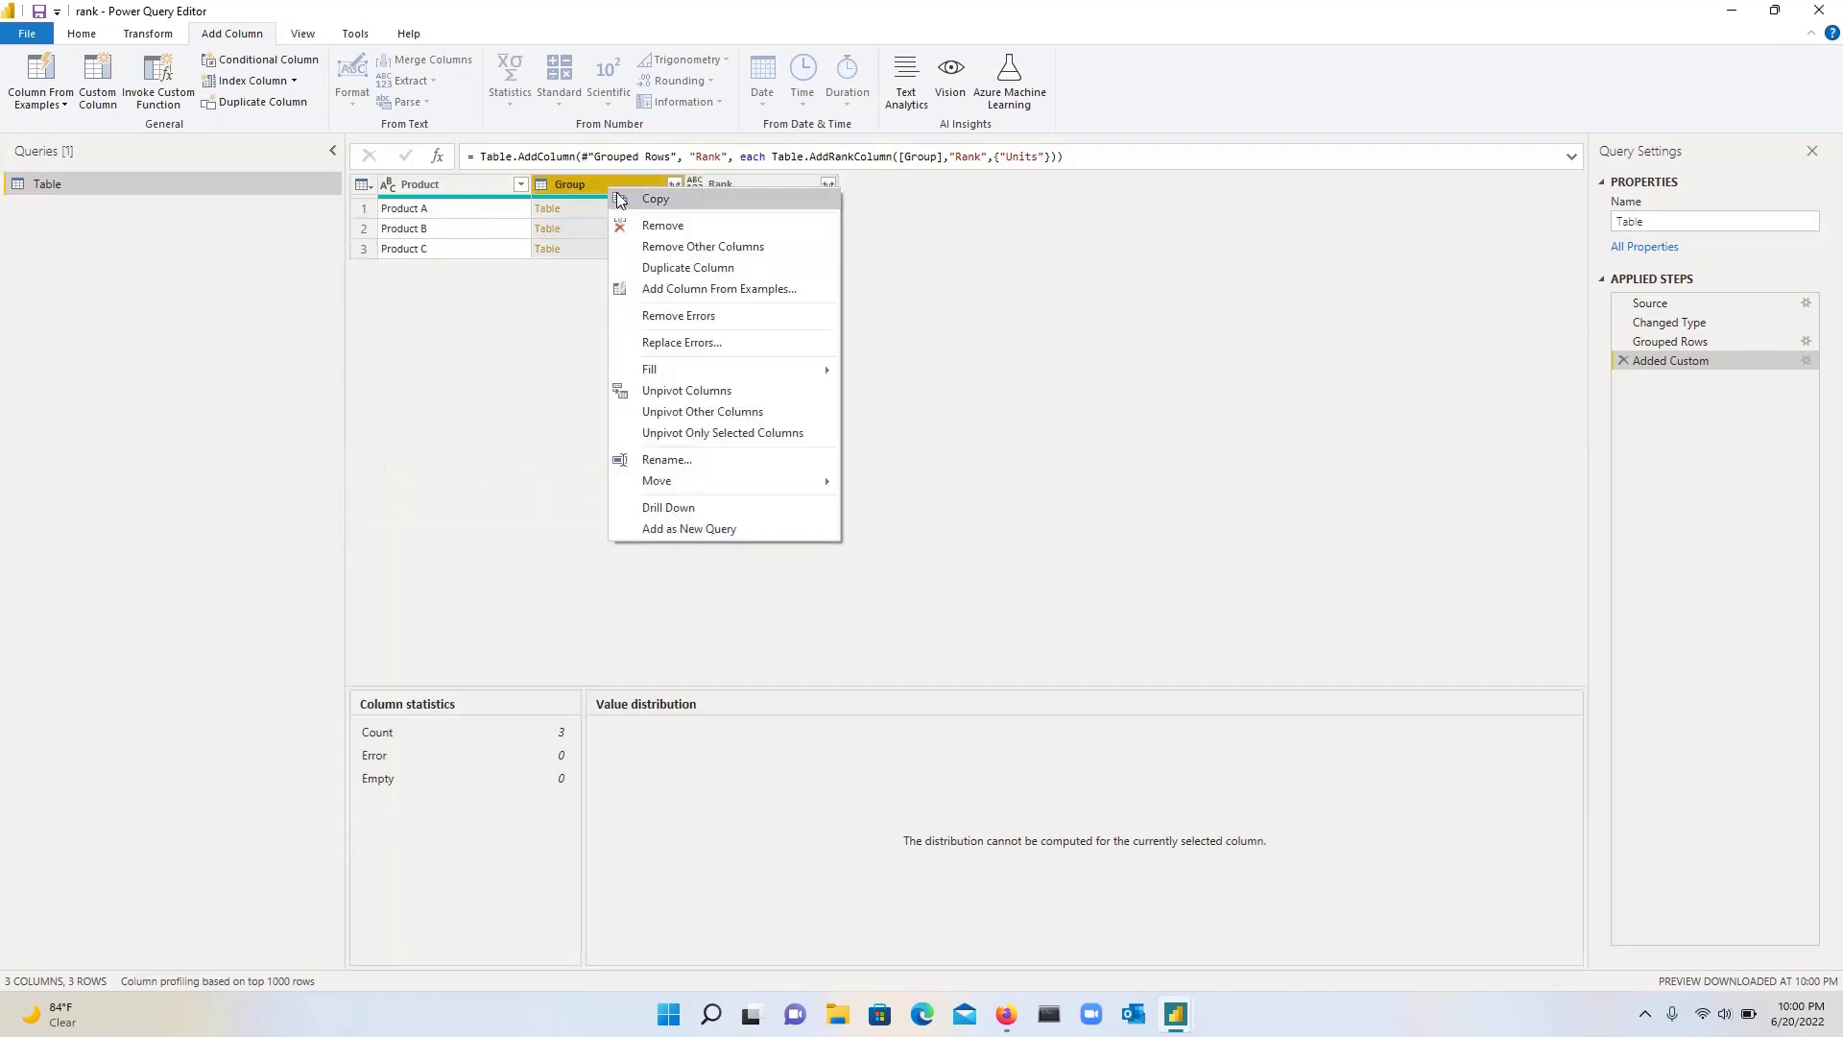
left_click(645, 226)
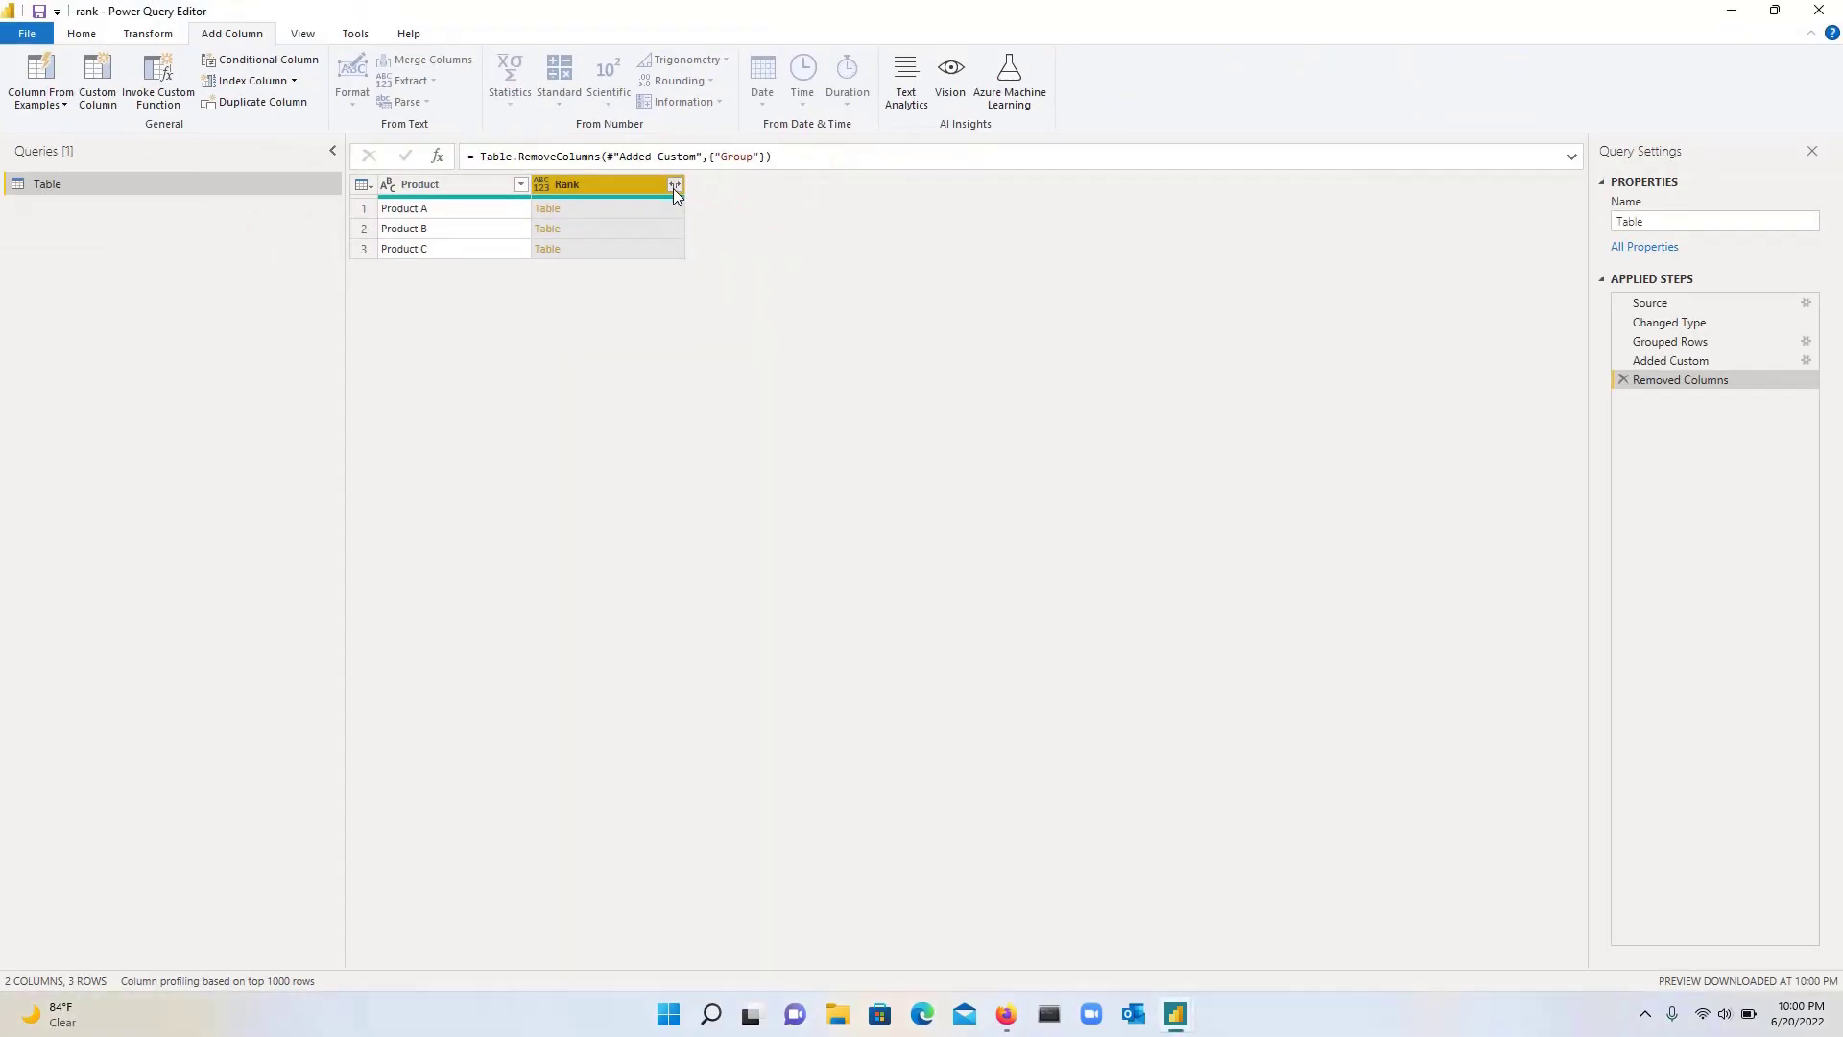
Expand Rank into Color, Units and Rank.1, leaving out Product
left_click(674, 187)
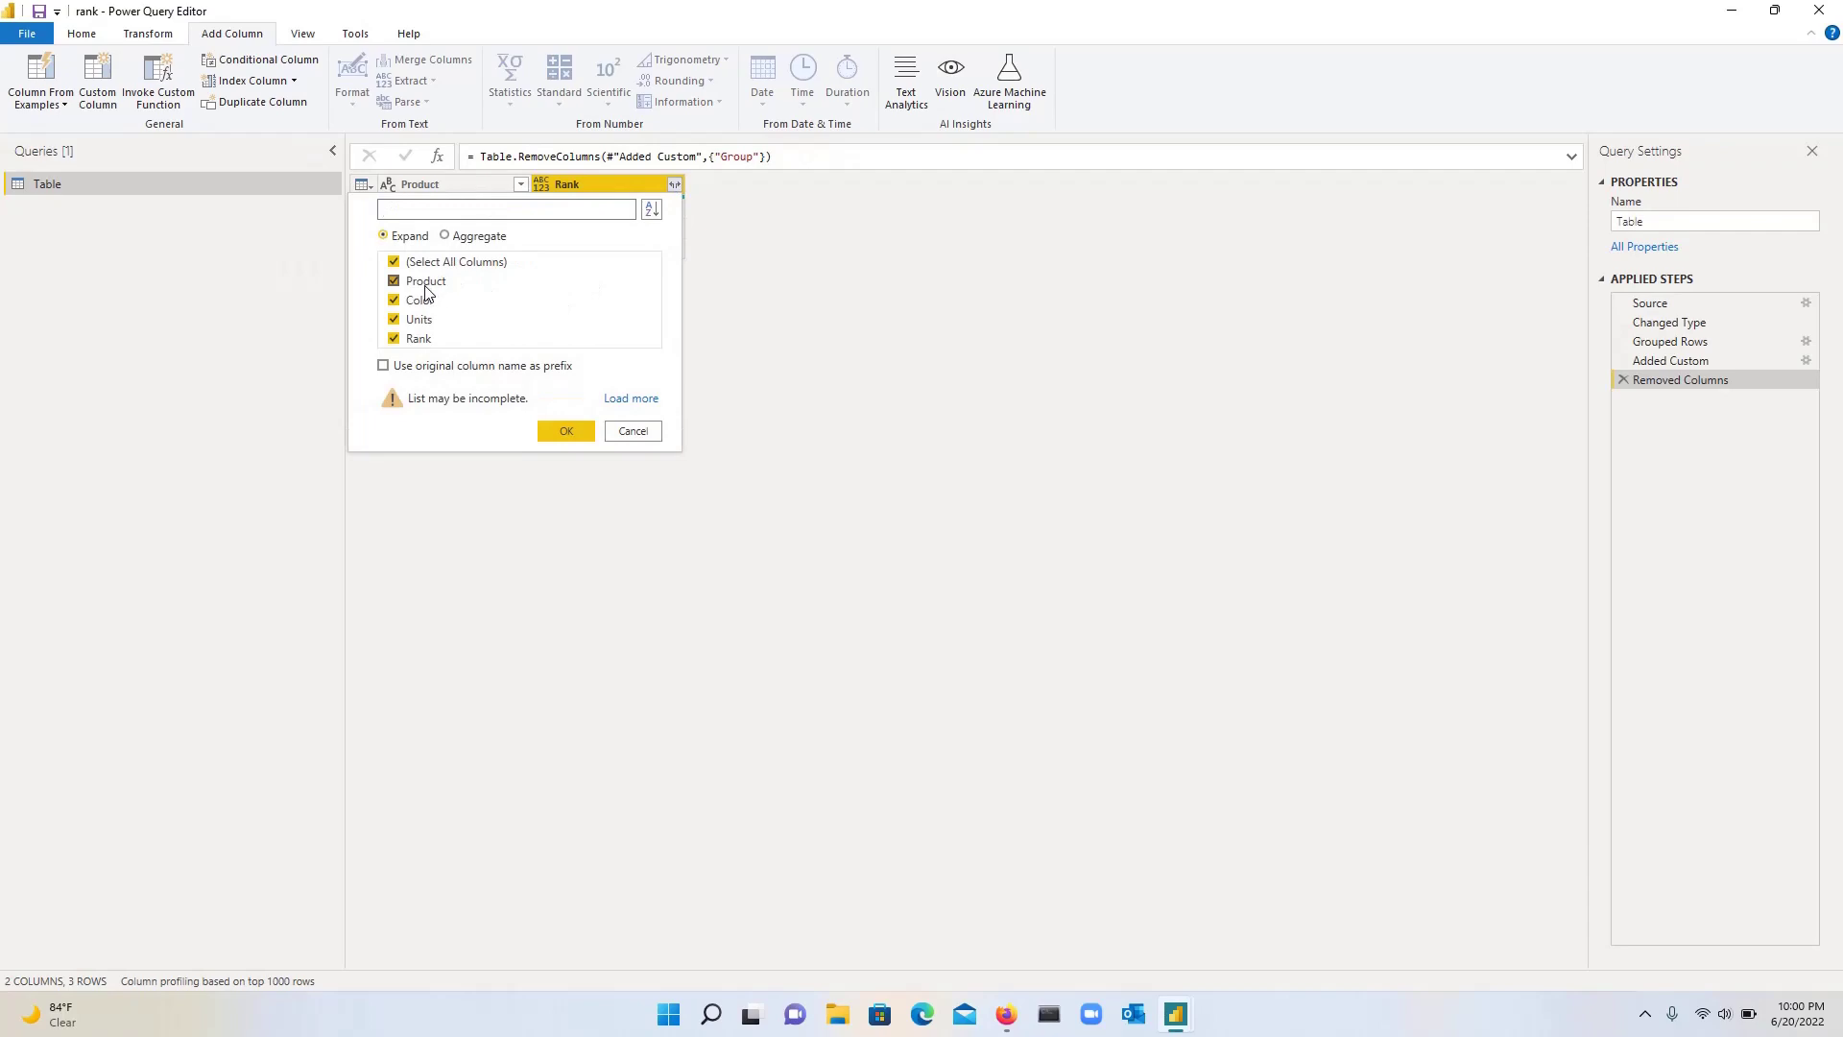
left_click(427, 284)
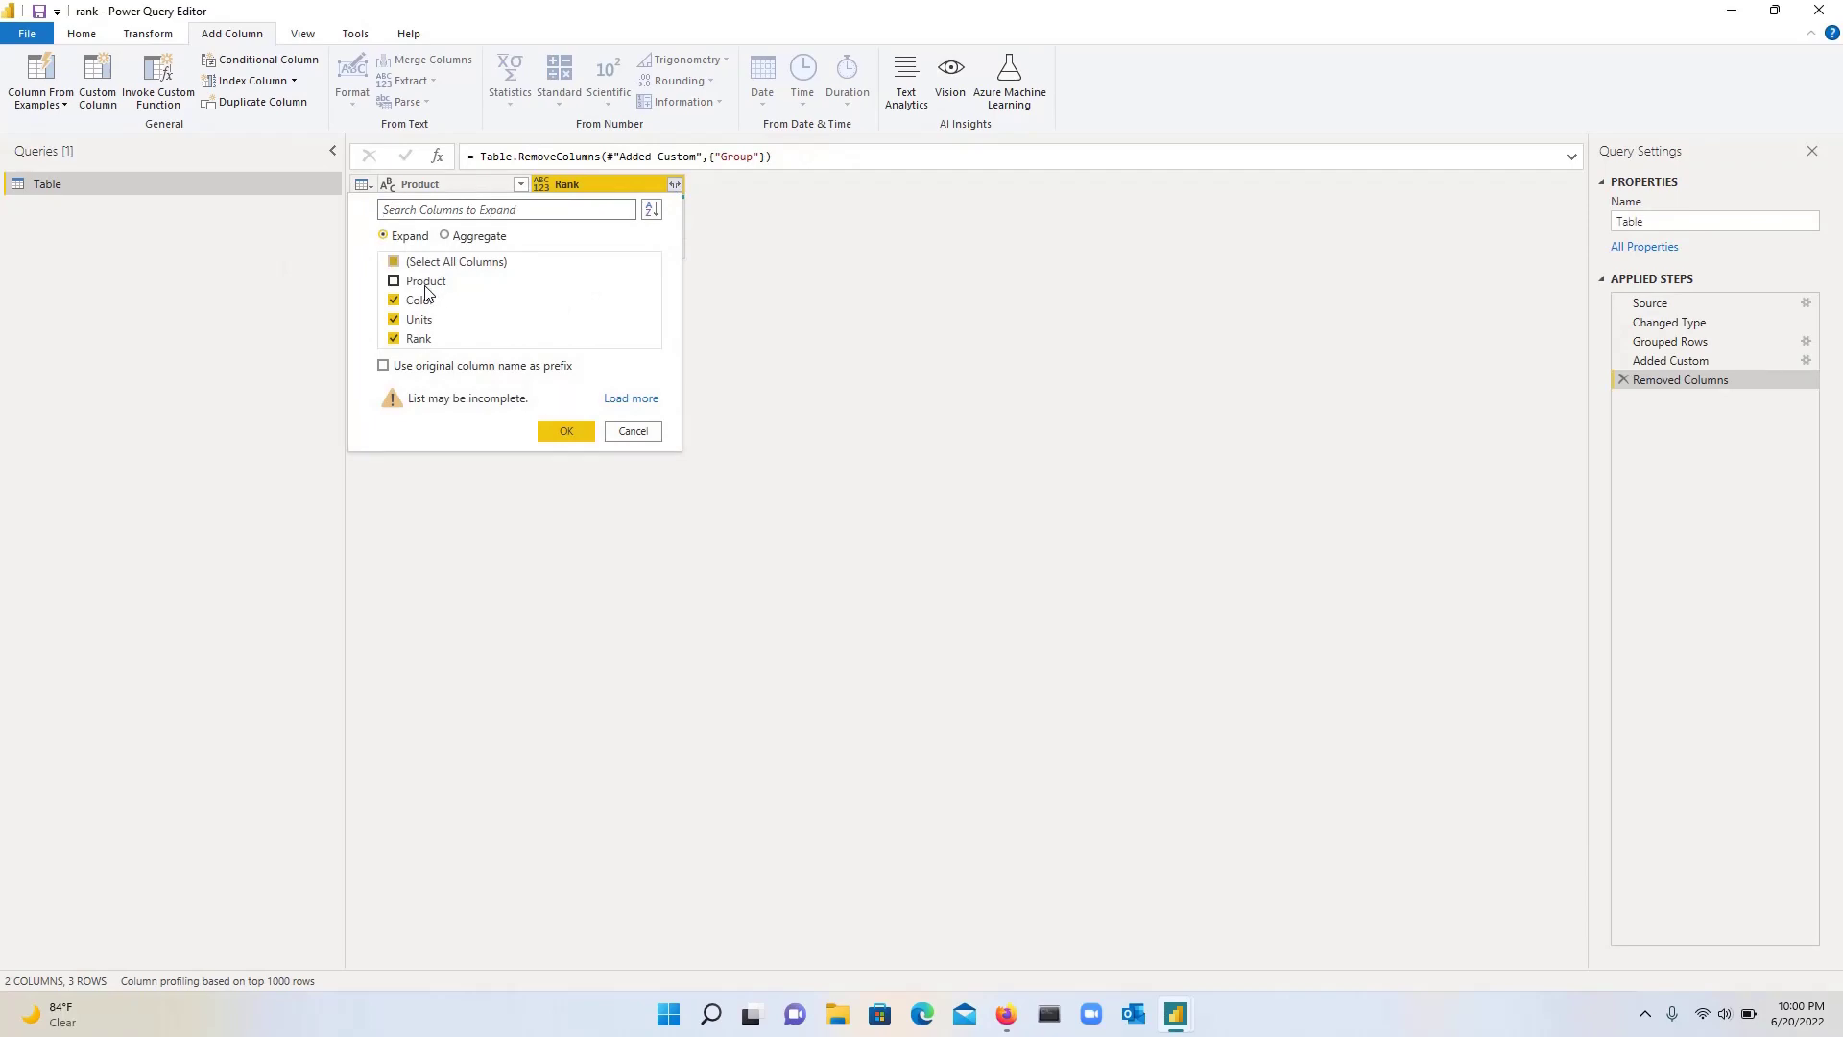
left_click(566, 432)
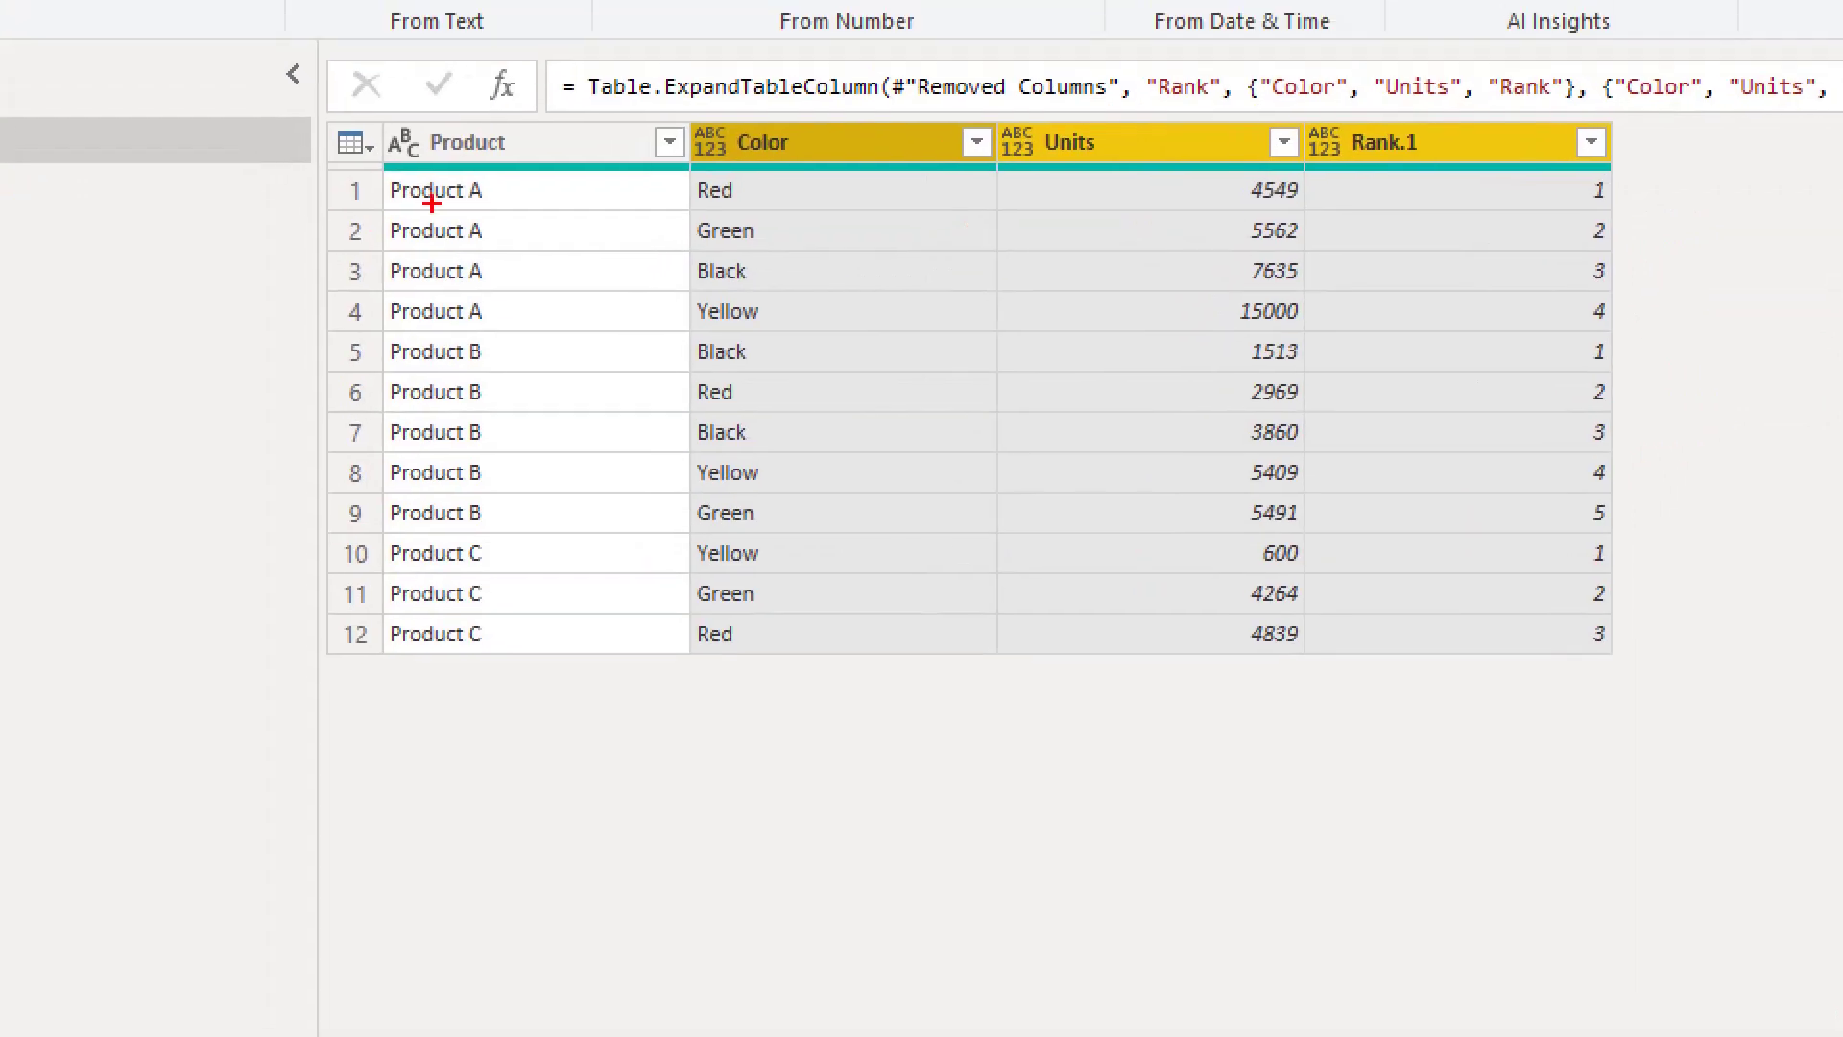
mouse_move(524, 180)
left_mouse_down()
mouse_move(560, 288)
mouse_move(545, 320)
left_mouse_up()
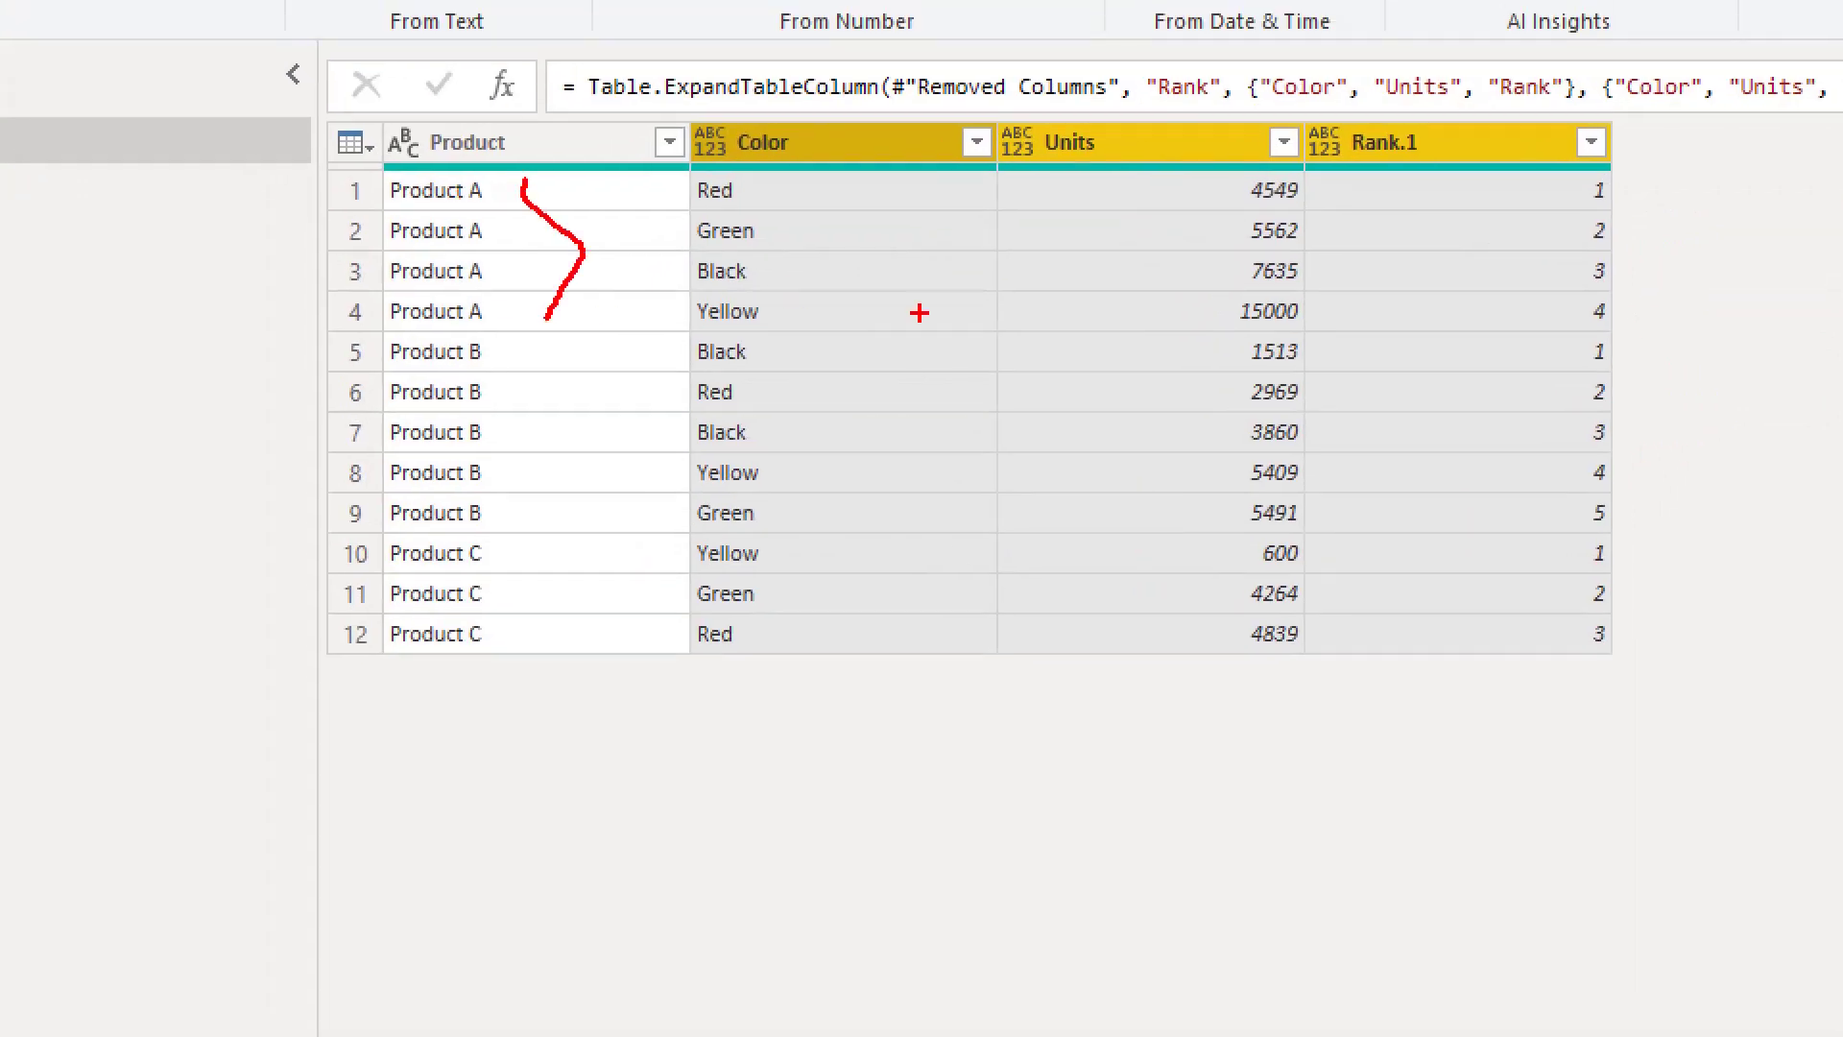
mouse_move(1635, 197)
left_mouse_down()
mouse_move(1619, 323)
mouse_move(1642, 657)
left_mouse_up()
key("Escape")
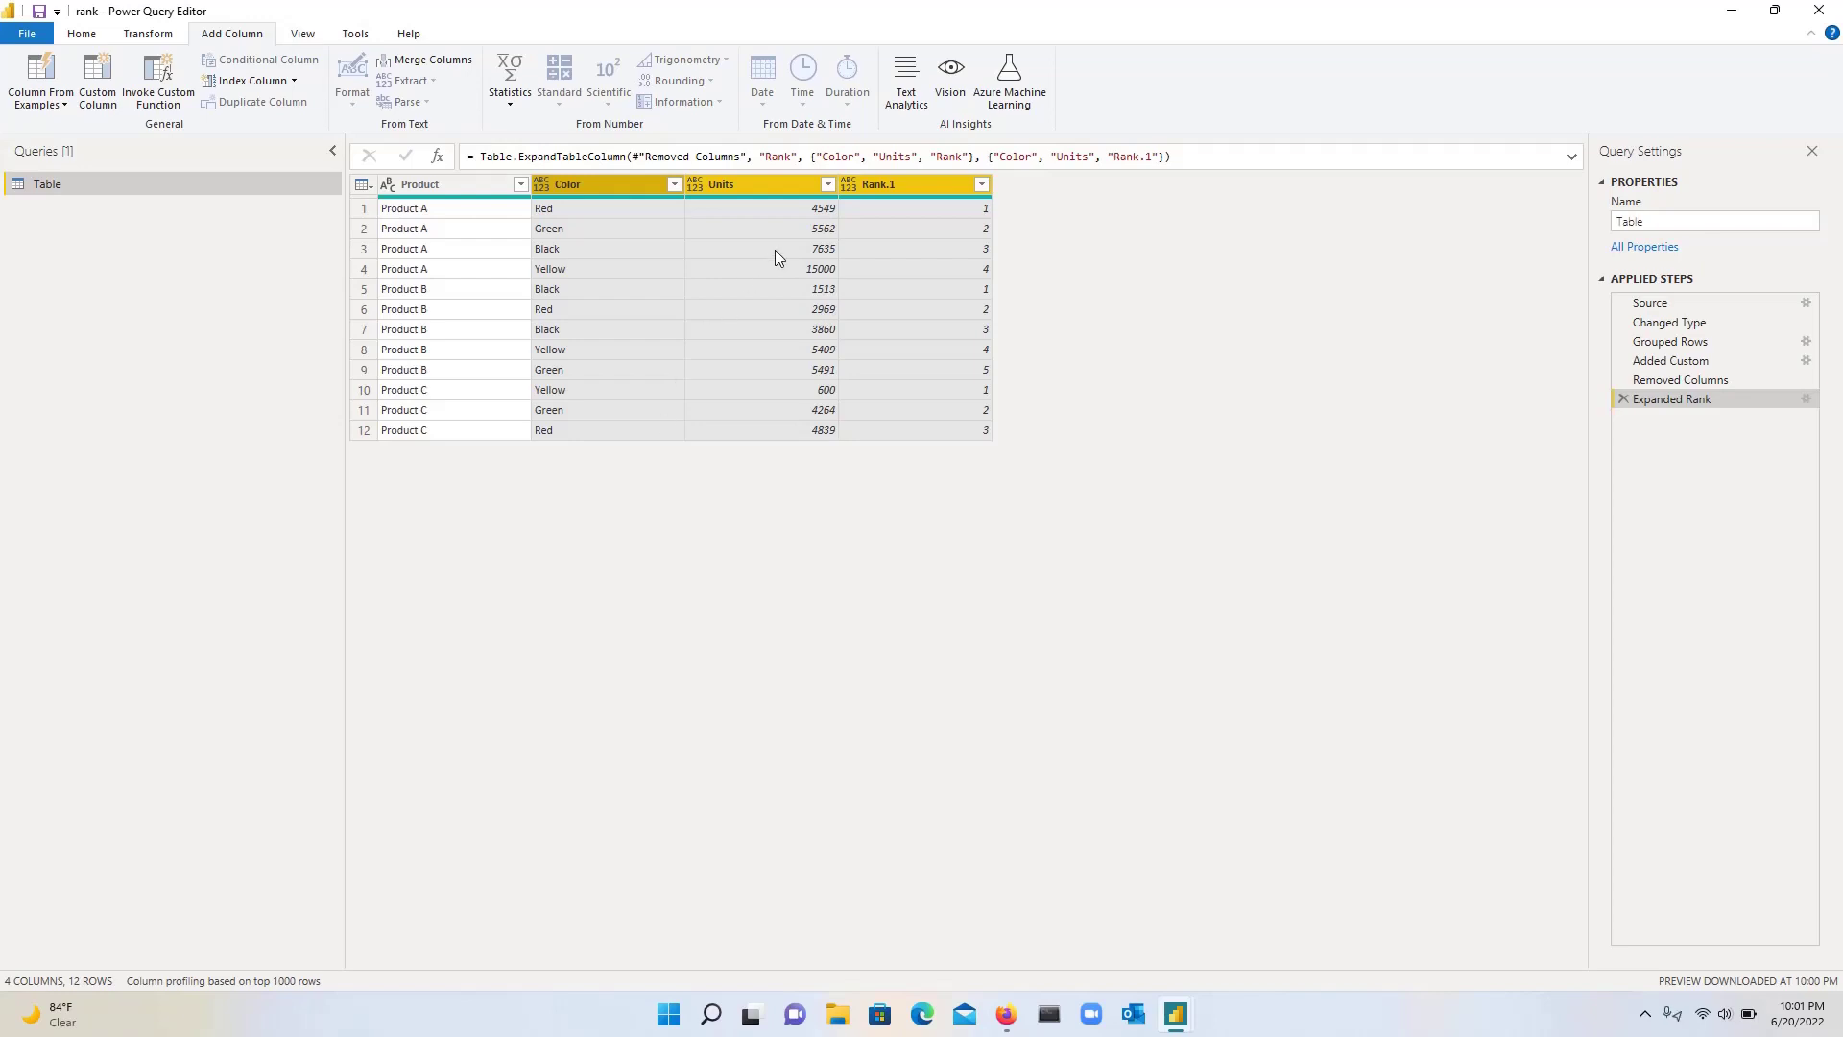
left_click(1707, 382)
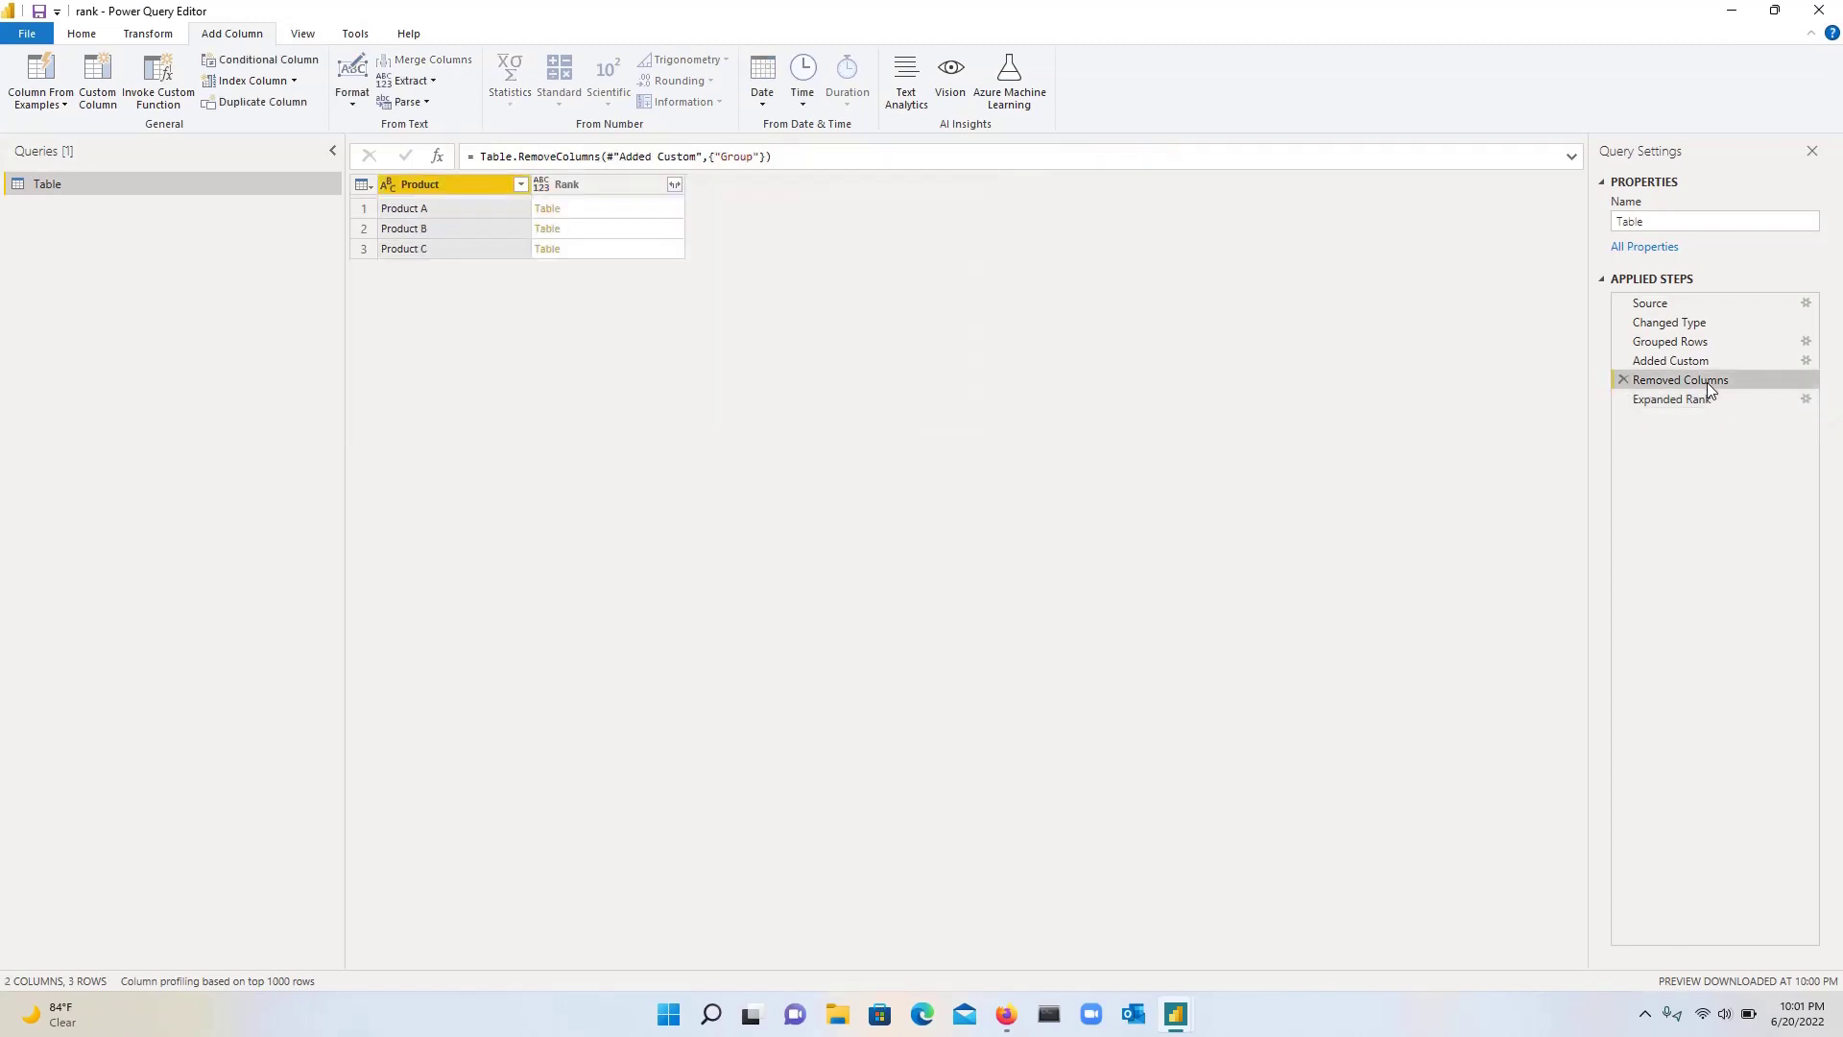
left_click(594, 218)
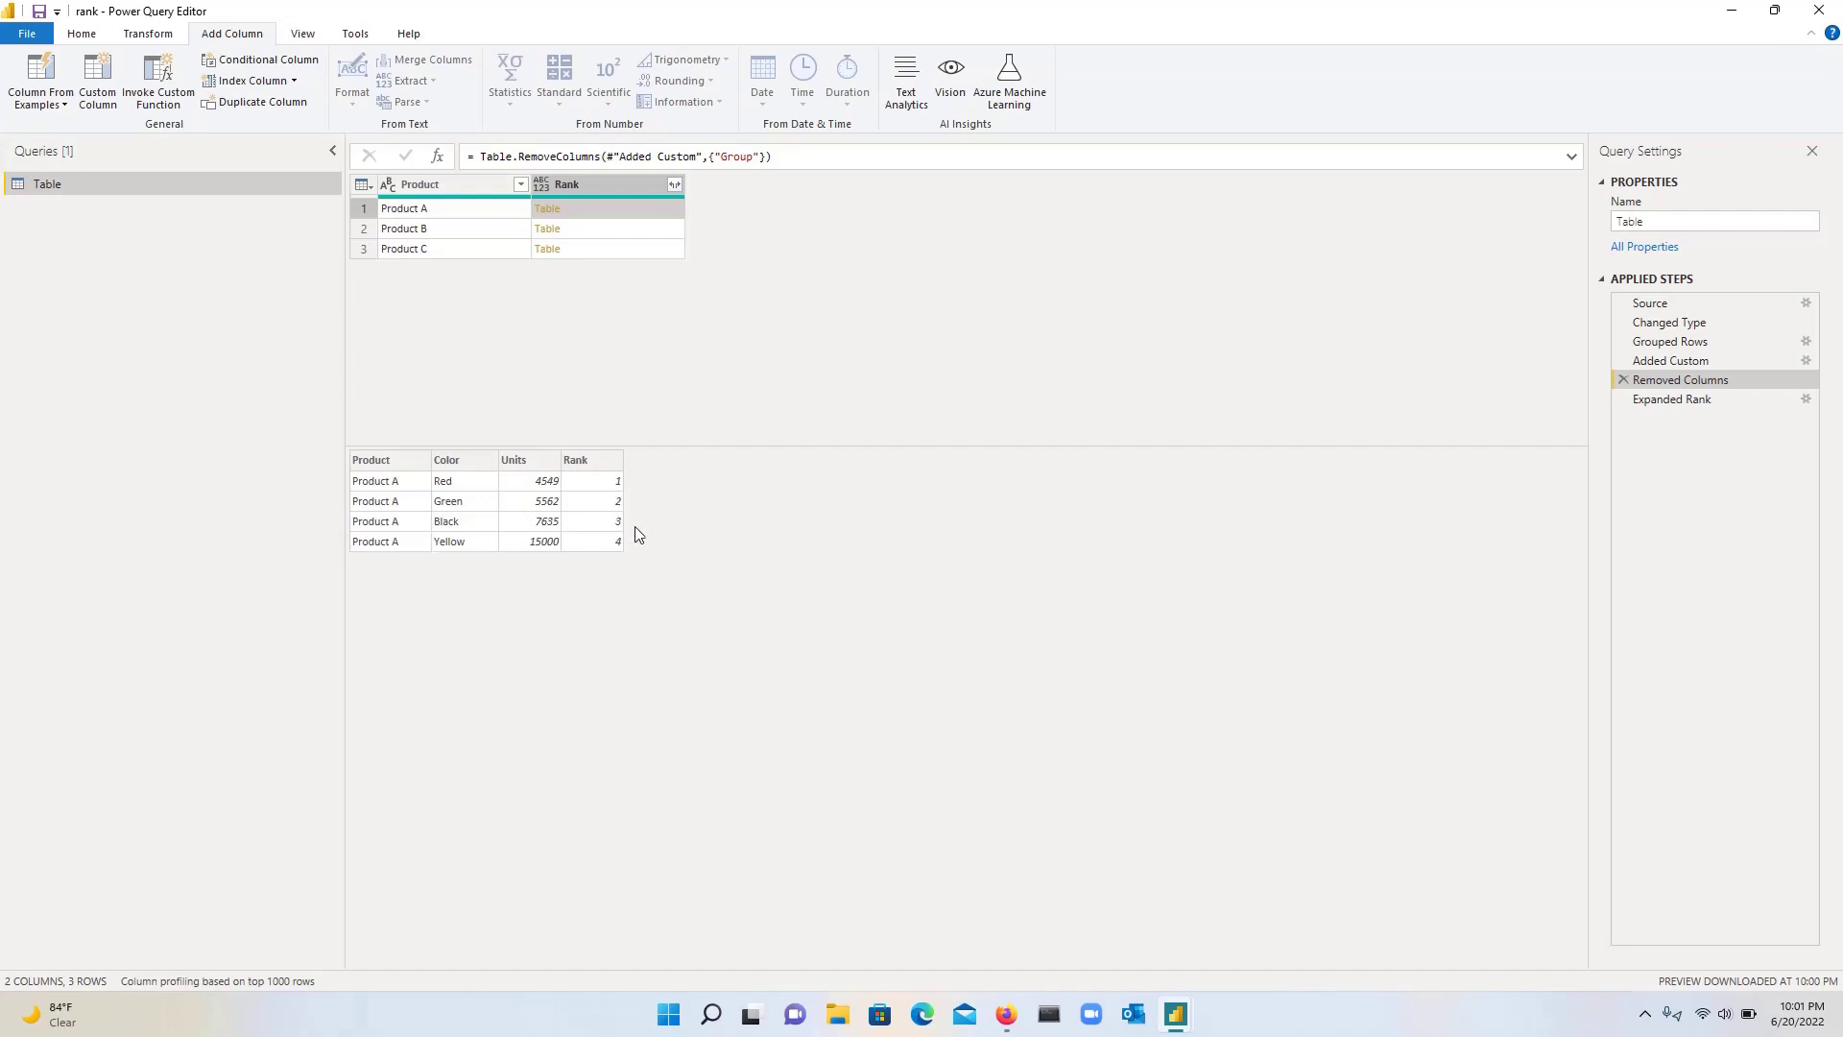
left_click(1697, 365)
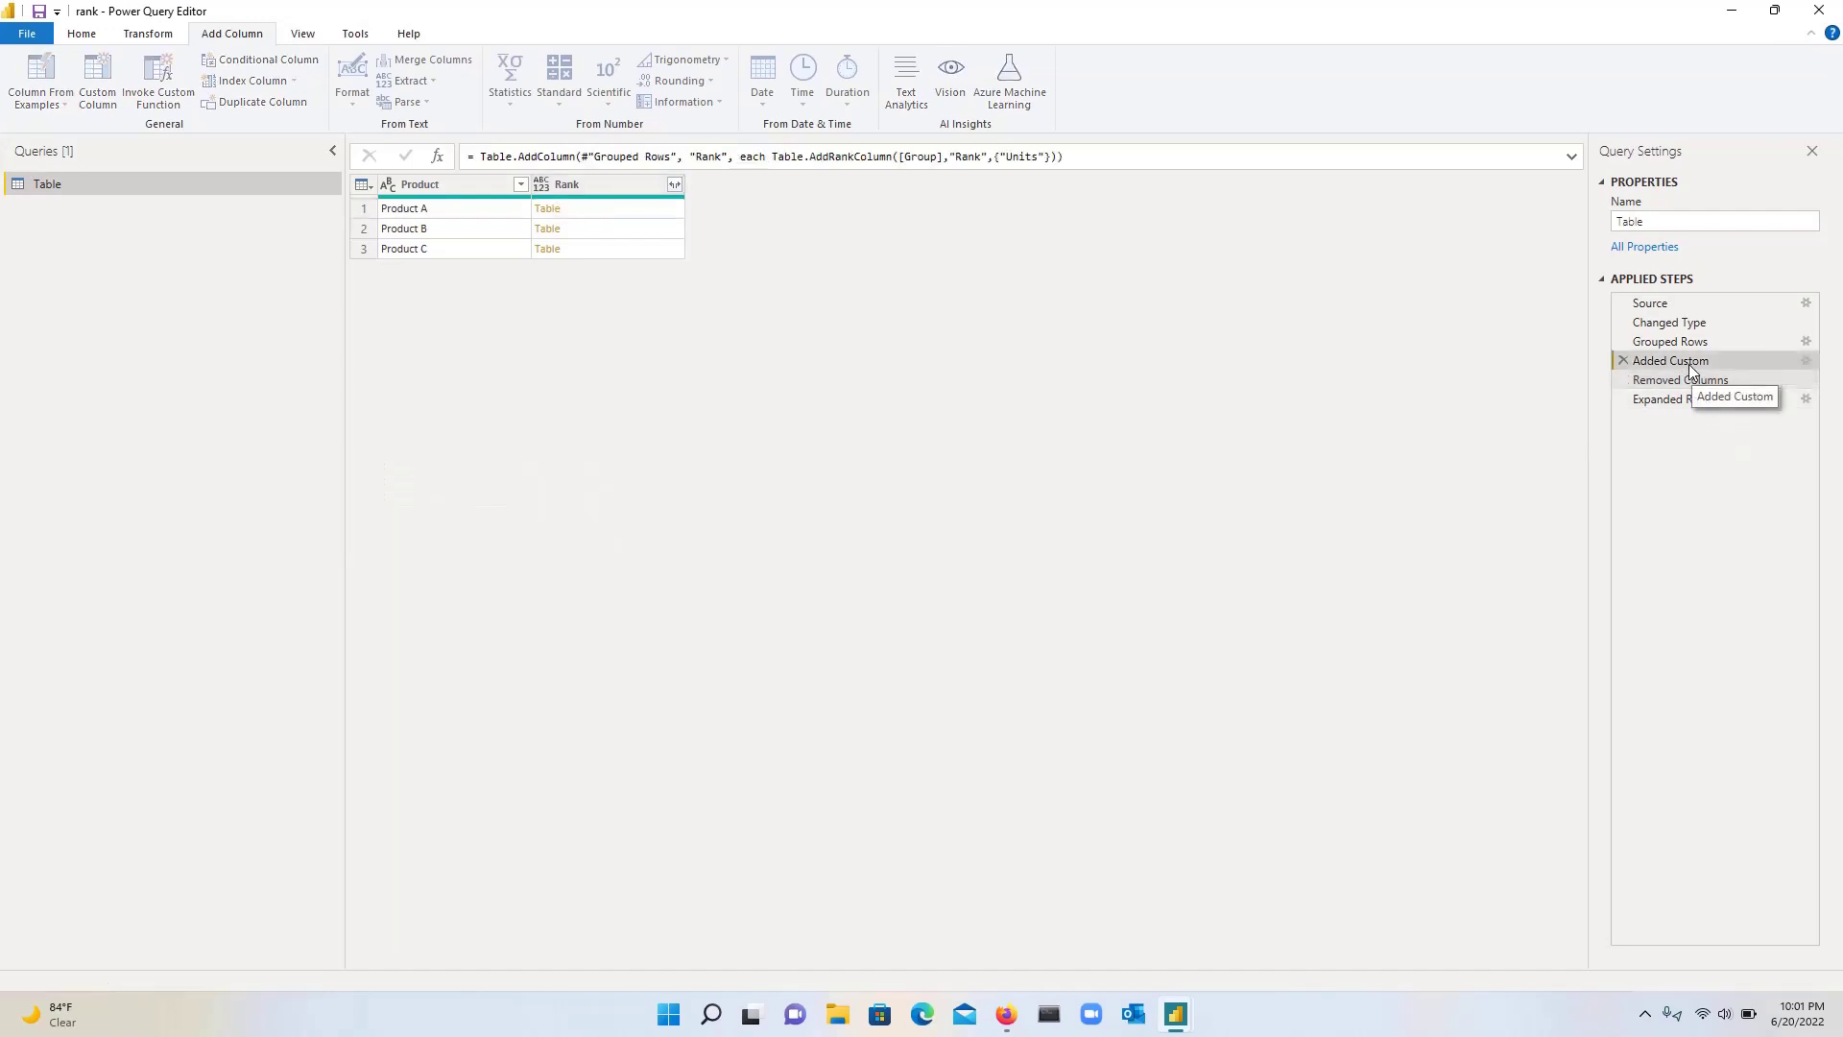
left_click(1723, 337)
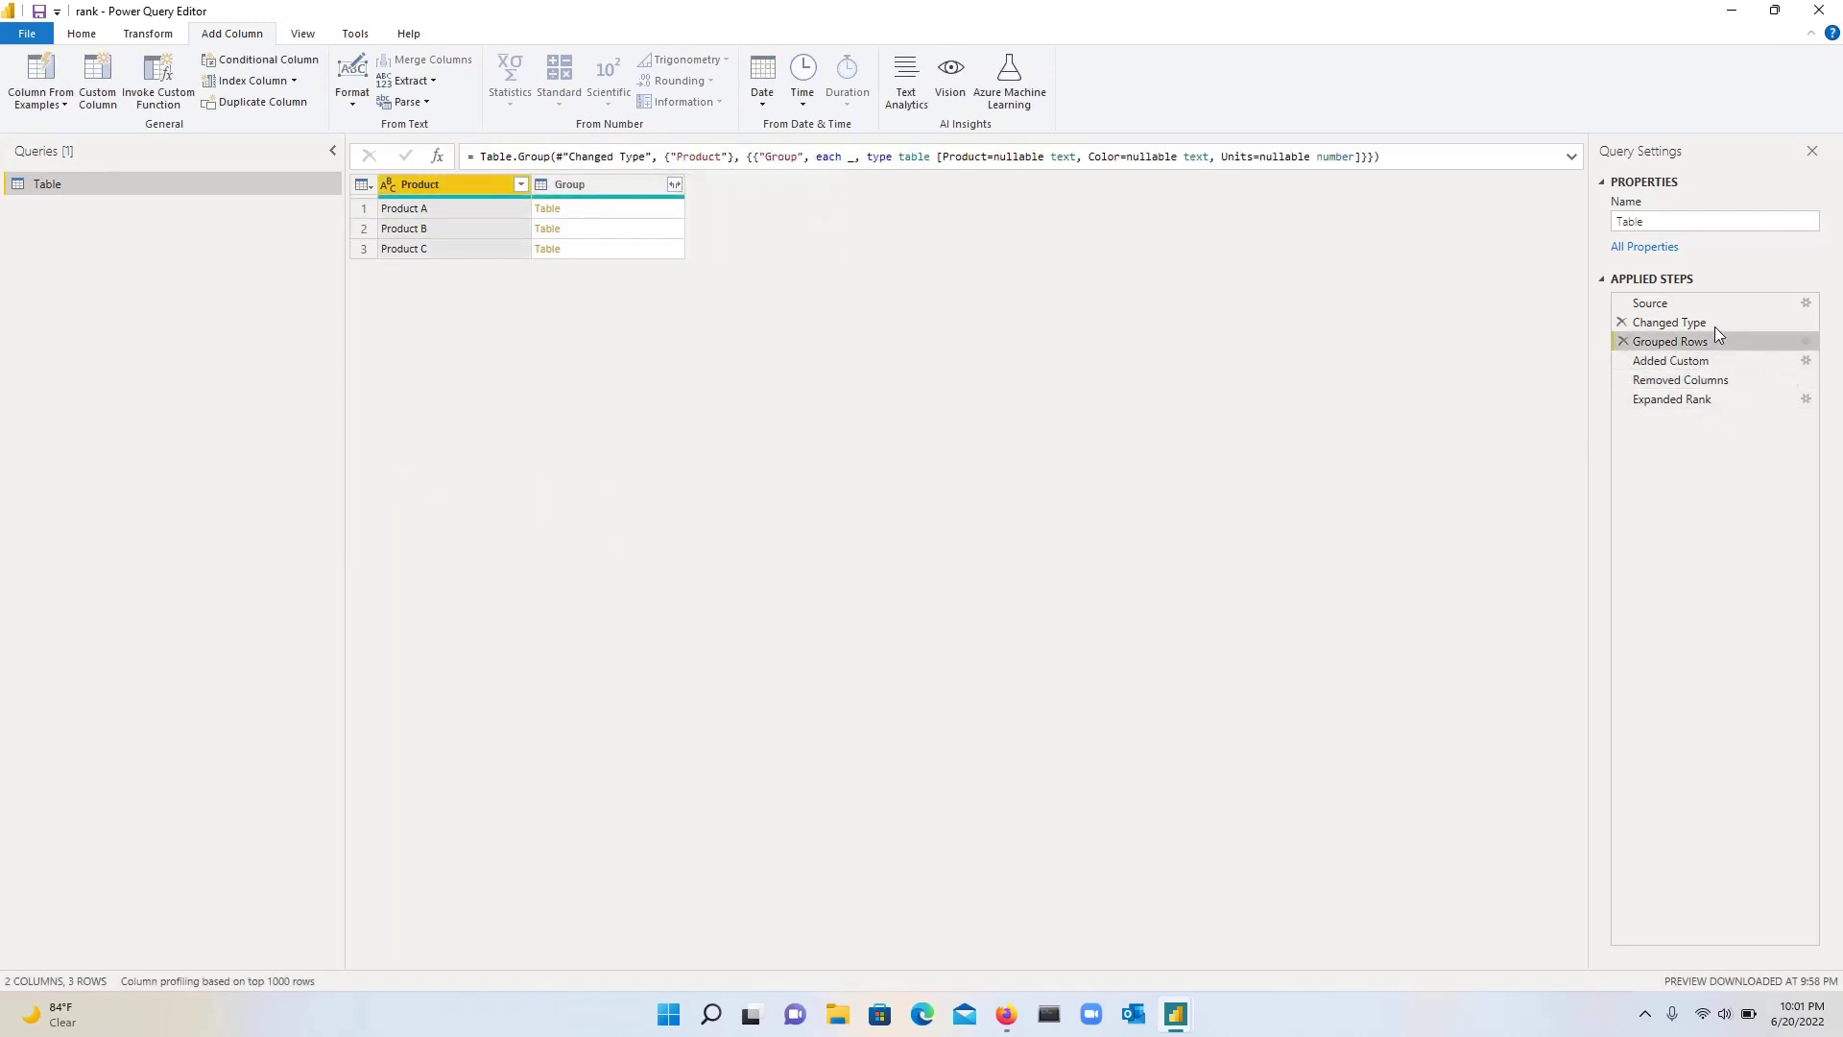
left_click(1713, 325)
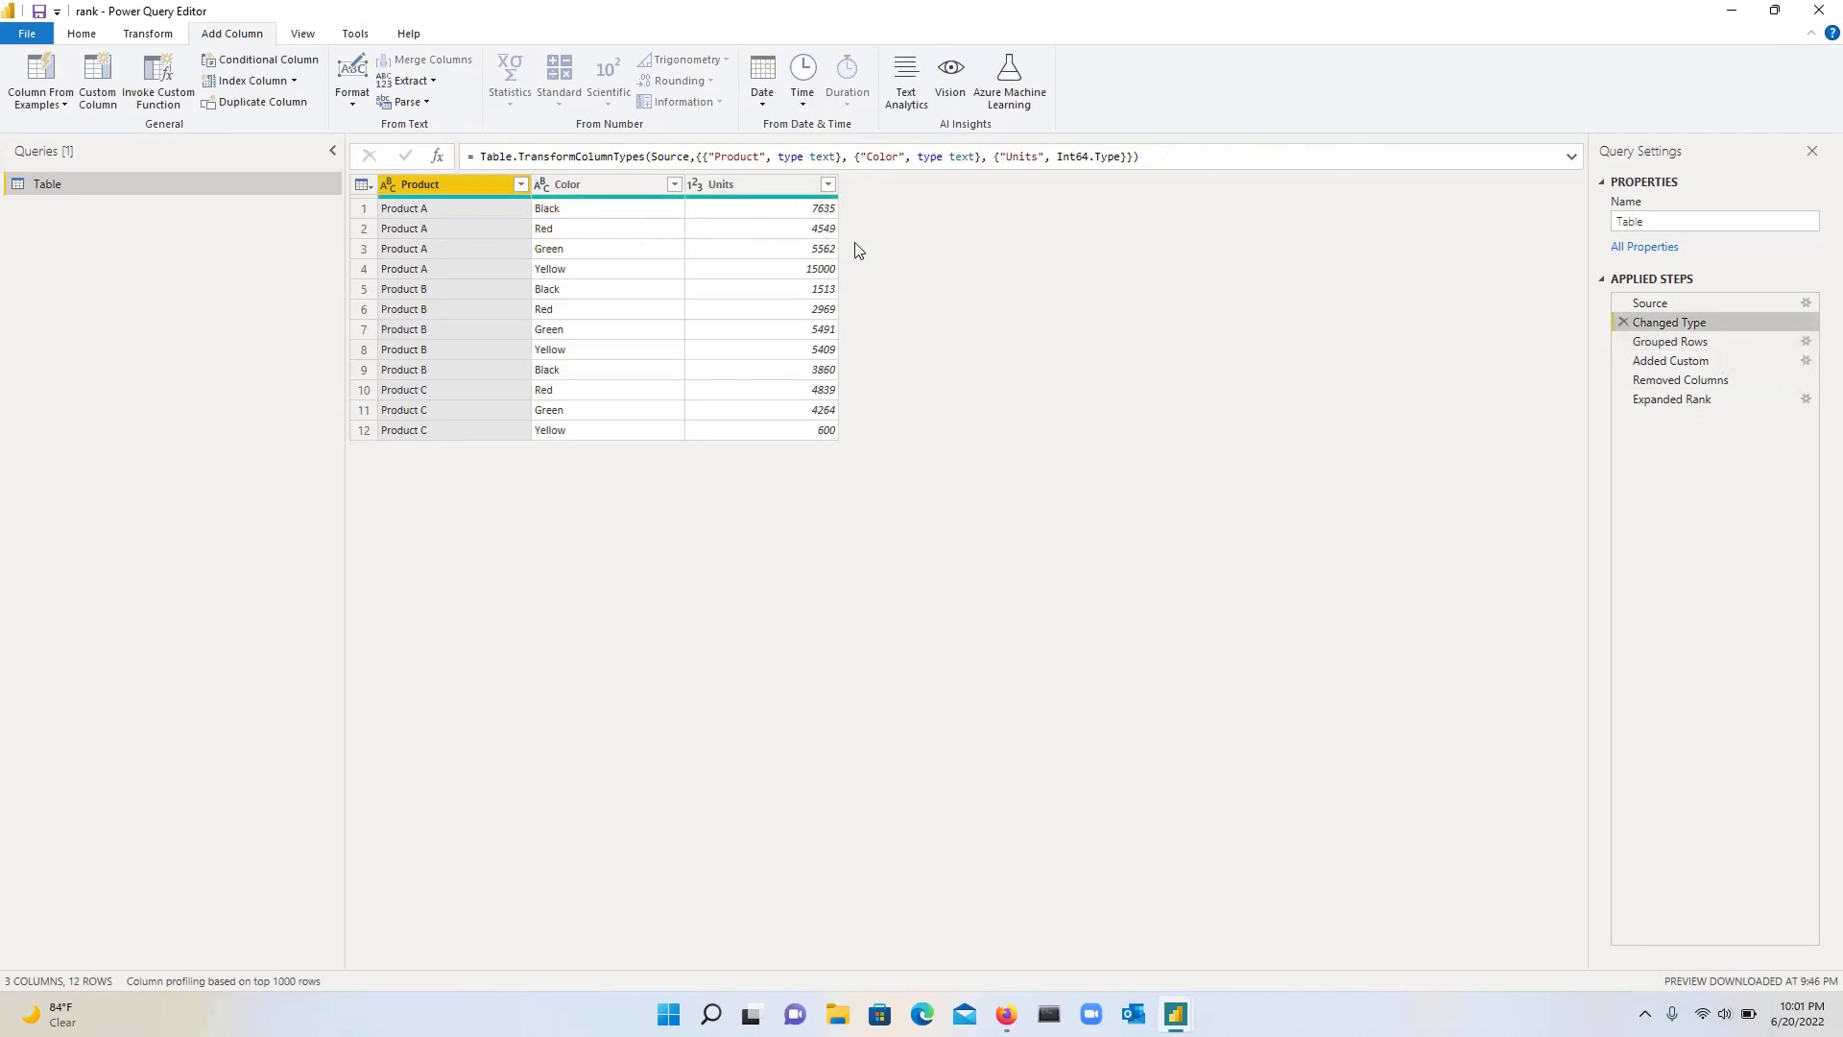
left_click(1677, 404)
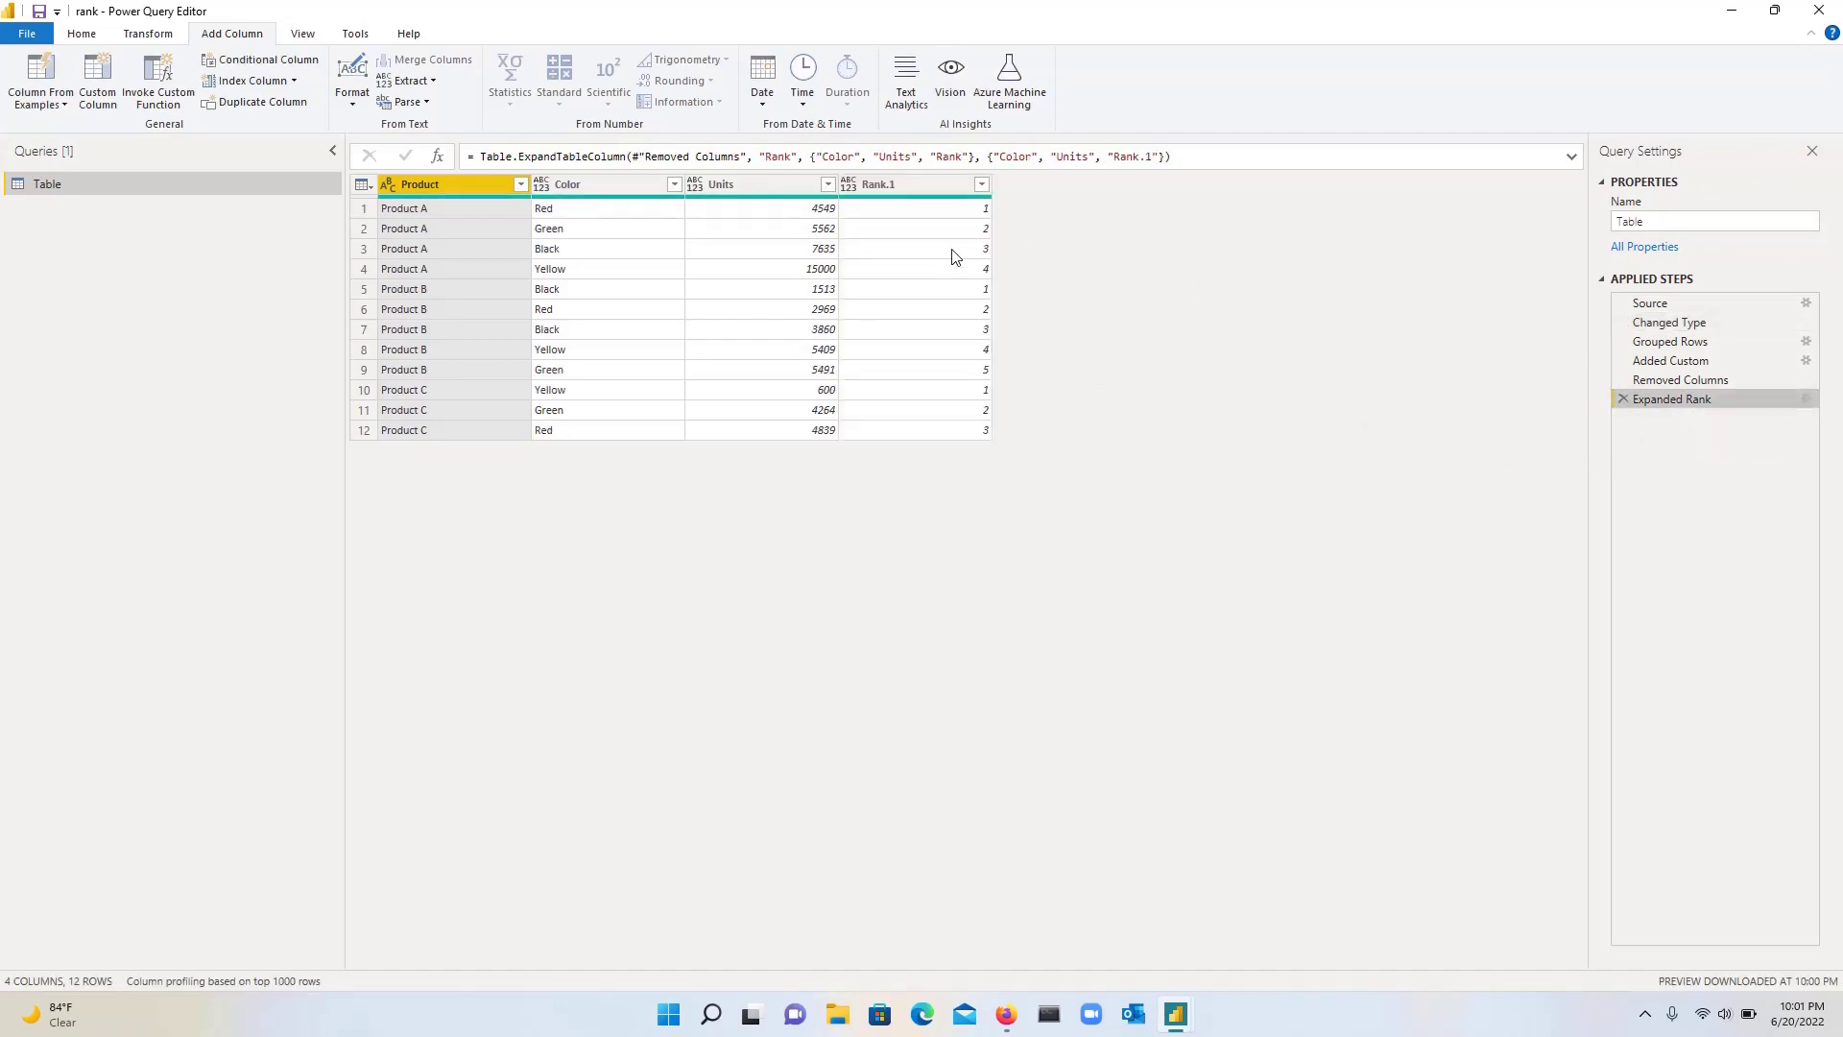